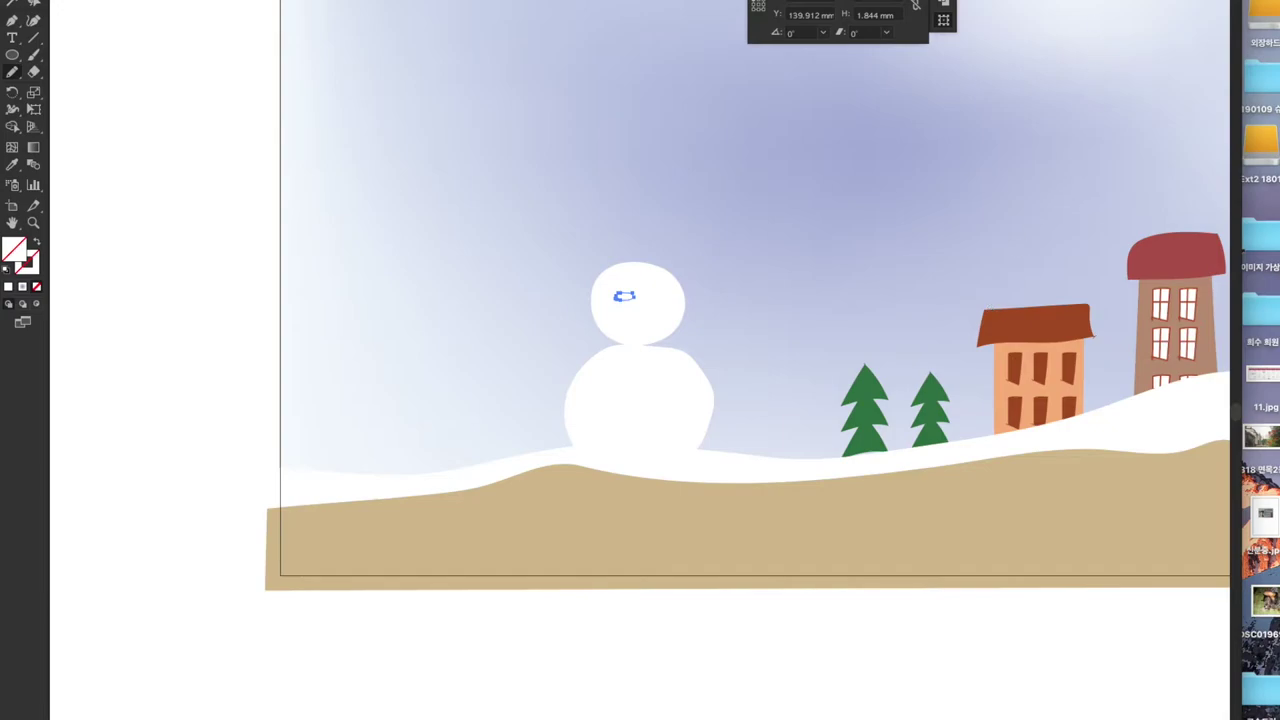
- Fill the snowman's first eye black, flatten it to about 0.8 mm high and duplicate it alongside as the second eye
{"action": "key", "text": "shift+x"}
{"action": "left_click", "coordinate": [748, 682]}
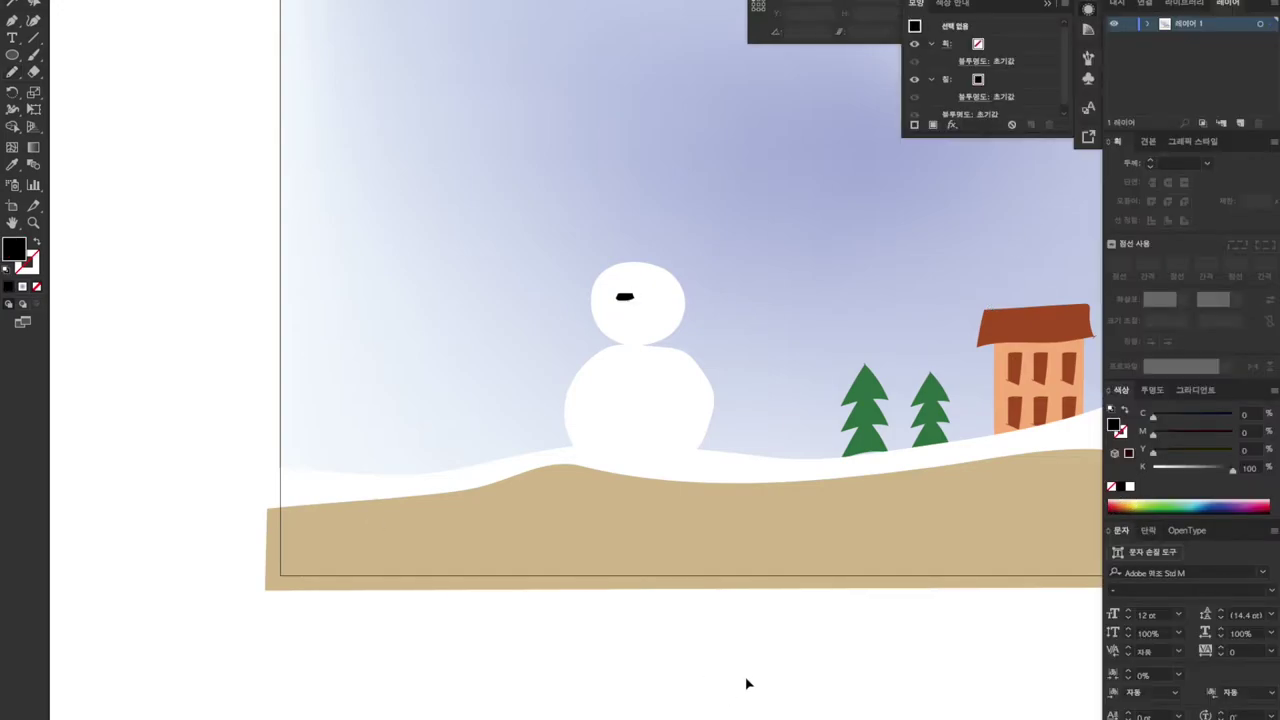
{"action": "key", "text": "ctrl+="}
{"action": "left_click", "coordinate": [613, 237]}
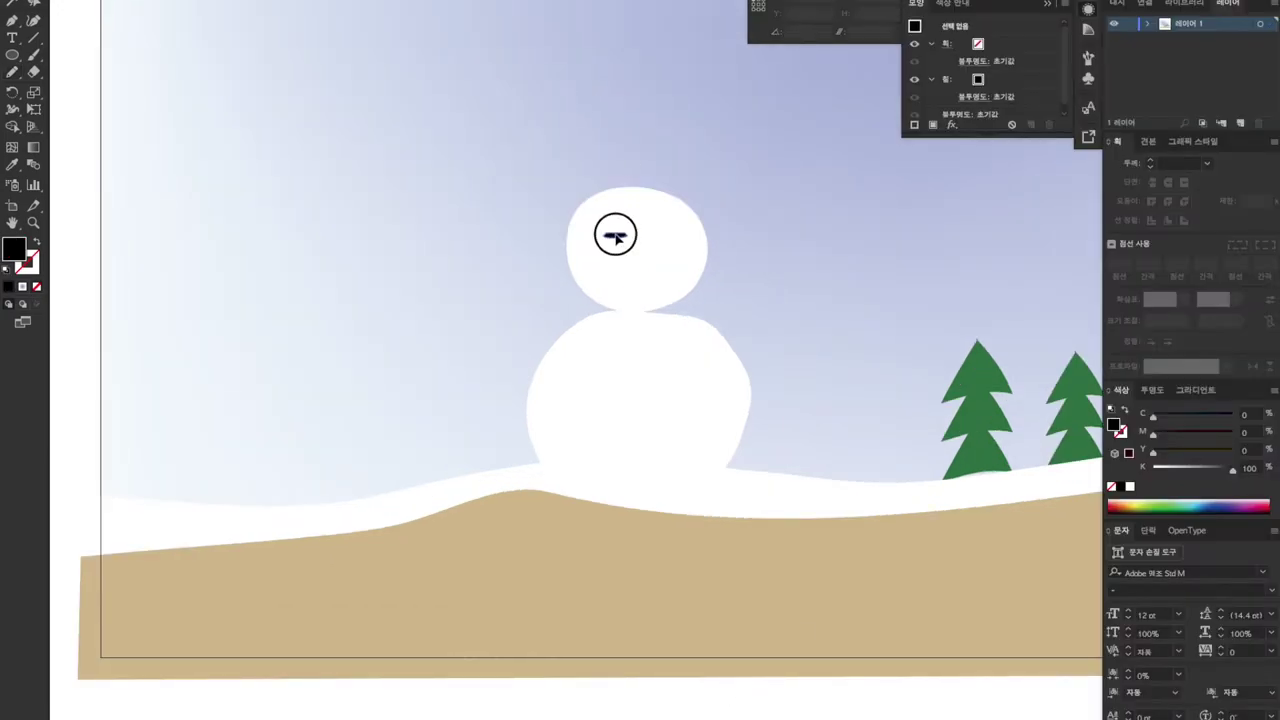
{"action": "left_click", "coordinate": [679, 99]}
{"action": "left_click_drag", "start_coordinate": [616, 237], "coordinate": [659, 240]}
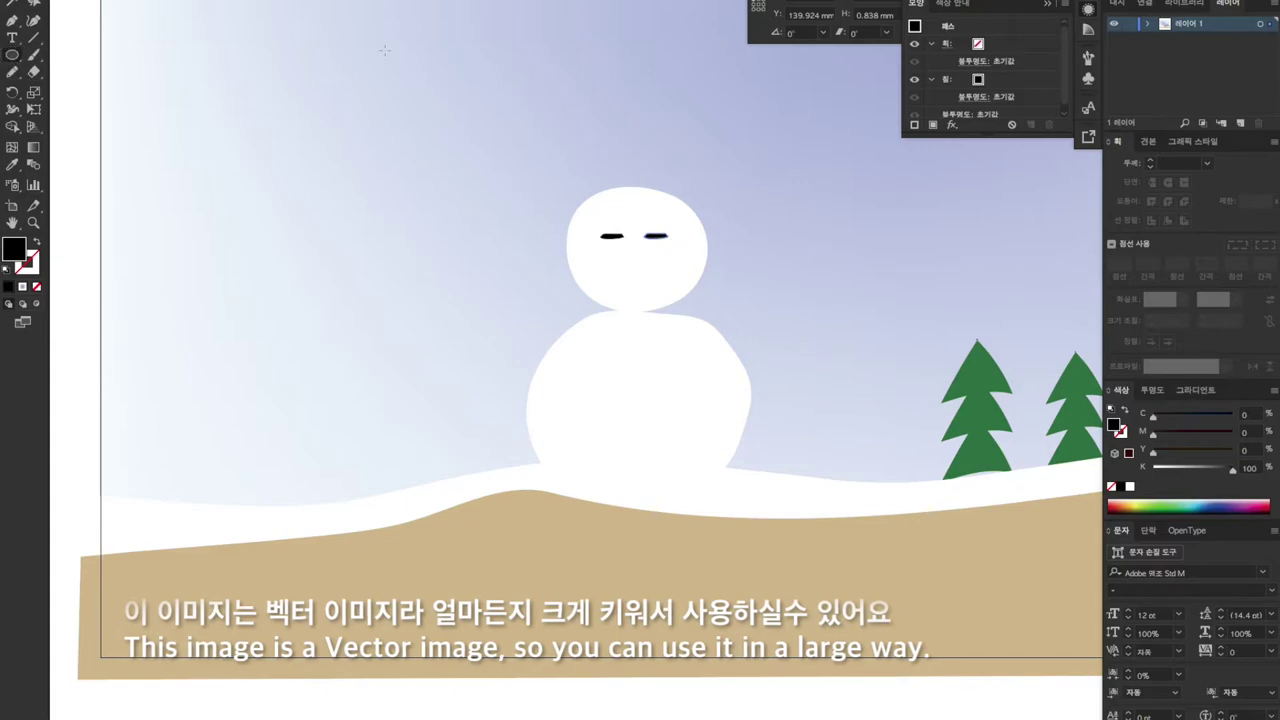
- Draw a pointed carrot nose about 5.7 mm tall below the snowman's eyes and fill it orange
{"action": "mouse_move", "coordinate": [633, 250]}
{"action": "left_mouse_down"}
{"action": "mouse_move", "coordinate": [646, 251]}
{"action": "mouse_move", "coordinate": [617, 271]}
{"action": "mouse_move", "coordinate": [628, 256]}
{"action": "left_mouse_up"}
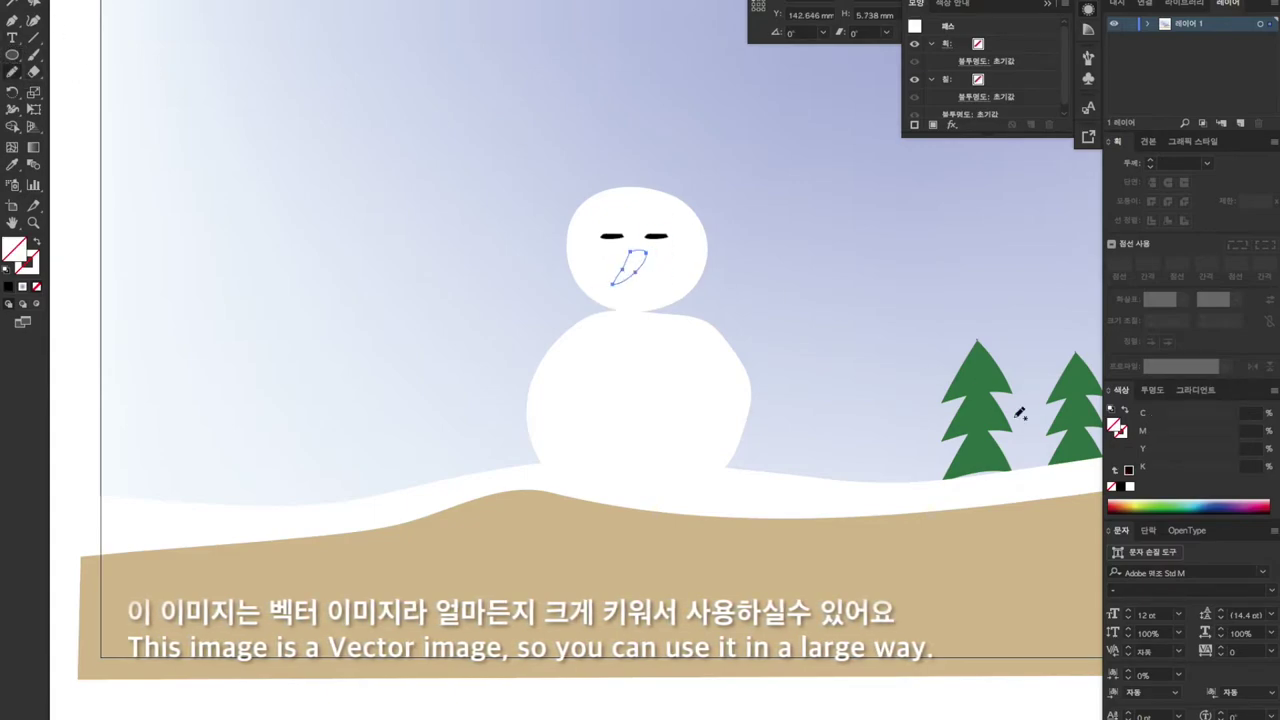
{"action": "left_click", "coordinate": [1130, 503]}
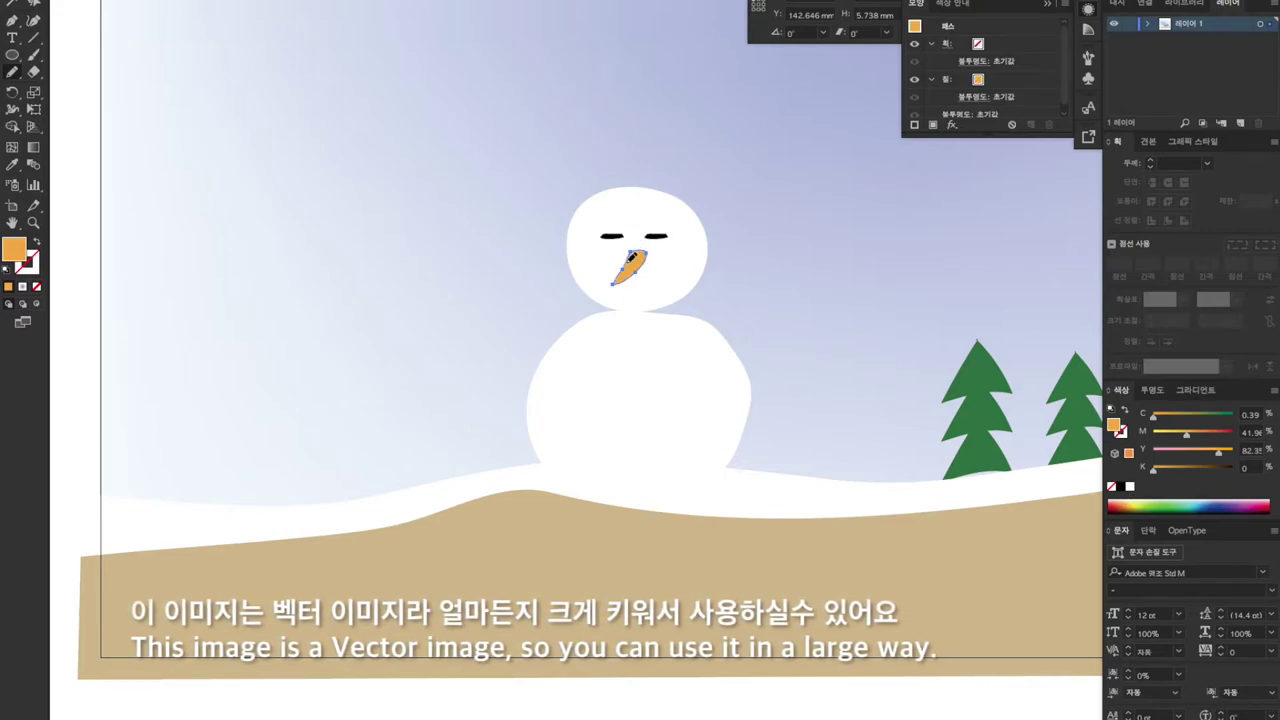
- Tilt the snowman's eyes slightly, and reduce the nose to about 5 mm high
{"action": "left_click", "coordinate": [671, 240]}
{"action": "left_click", "coordinate": [664, 237]}
{"action": "left_click_drag", "start_coordinate": [677, 231], "coordinate": [630, 228]}
{"action": "left_click", "coordinate": [619, 237]}
{"action": "left_click", "coordinate": [658, 237]}
{"action": "left_click", "coordinate": [751, 297]}
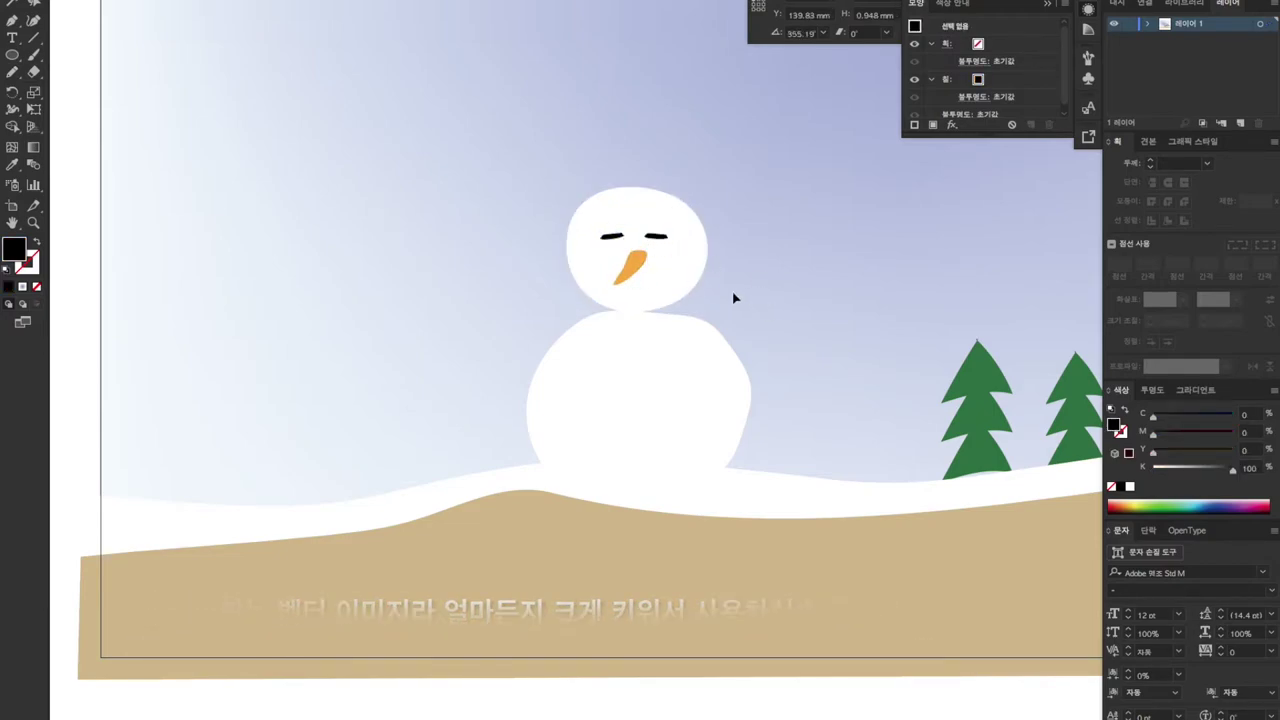
{"action": "left_click", "coordinate": [630, 283]}
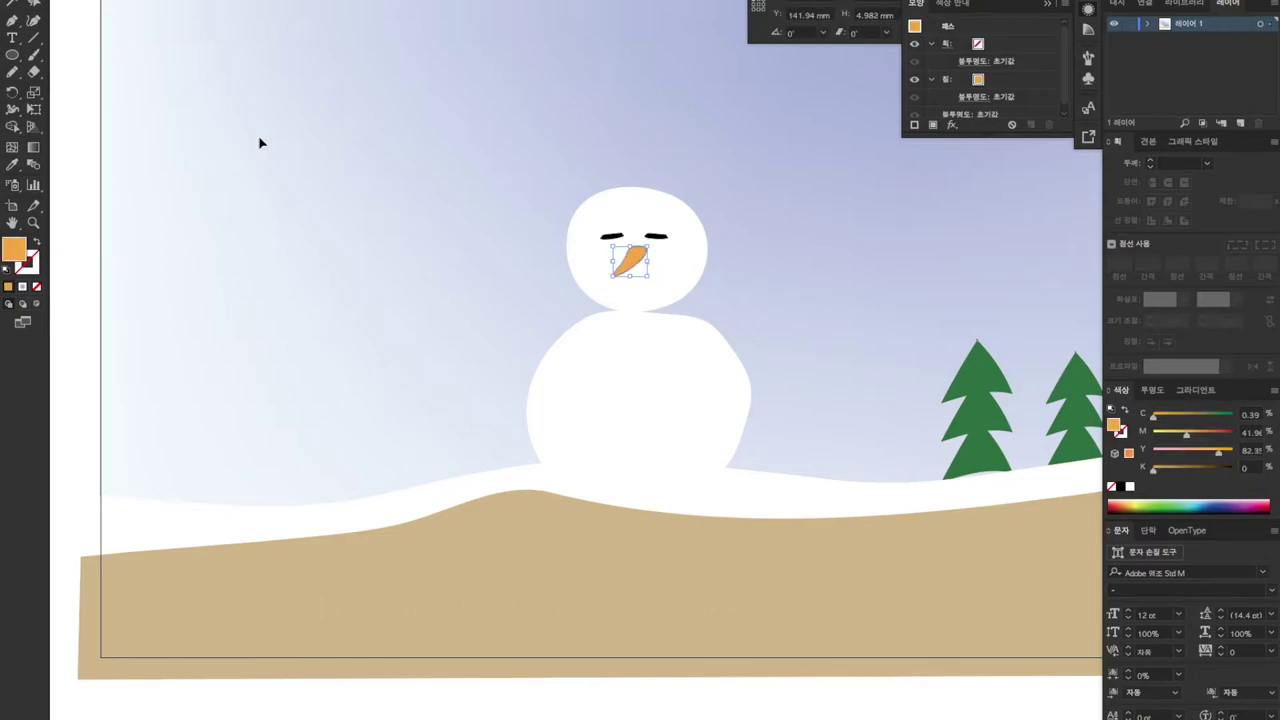
- Draw a mouth about 2.3 mm tall below the nose and fill it red with magenta 100 and yellow 100
{"action": "left_click", "coordinate": [610, 237]}
{"action": "key", "text": "n"}
{"action": "mouse_move", "coordinate": [617, 280]}
{"action": "left_mouse_down"}
{"action": "mouse_move", "coordinate": [666, 281]}
{"action": "mouse_move", "coordinate": [616, 283]}
{"action": "left_mouse_up"}
{"action": "left_click", "coordinate": [1129, 470]}
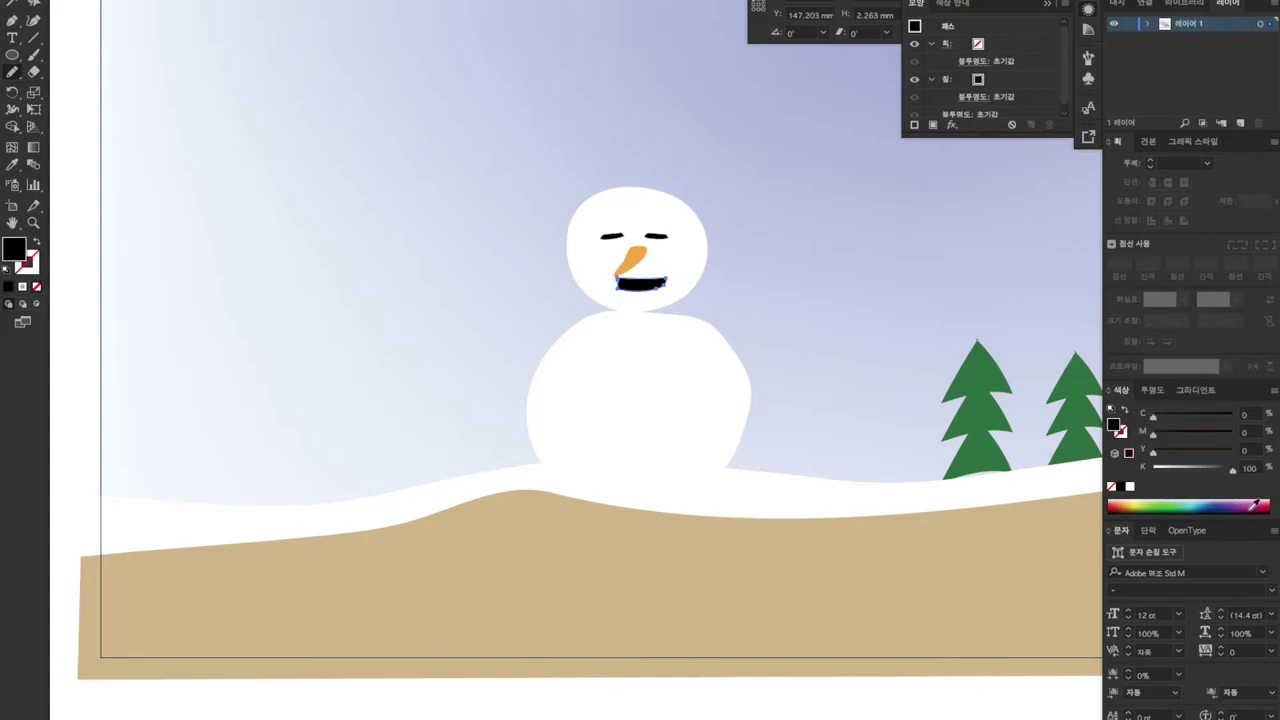
{"action": "left_click", "coordinate": [1254, 503]}
{"action": "left_click_drag", "start_coordinate": [1223, 436], "coordinate": [1240, 437]}
{"action": "left_click_drag", "start_coordinate": [1154, 453], "coordinate": [1245, 453]}
- Shrink the red mouth so it sits centred just below the nose
{"action": "left_click_drag", "start_coordinate": [669, 290], "coordinate": [645, 281]}
{"action": "left_click", "coordinate": [544, 295]}
{"action": "left_click", "coordinate": [344, 17]}
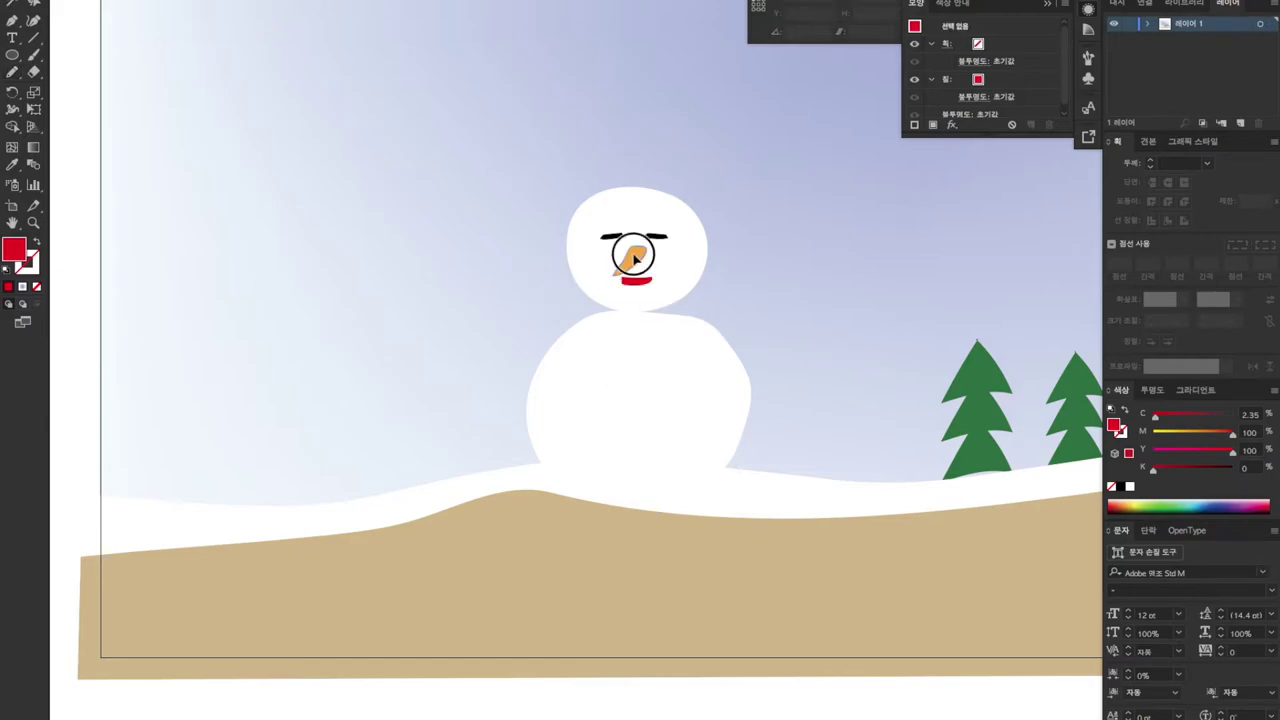
- Give the nose a red-orange outline with magenta 77 and draw a small crease line at its upper end
{"action": "left_click", "coordinate": [636, 260]}
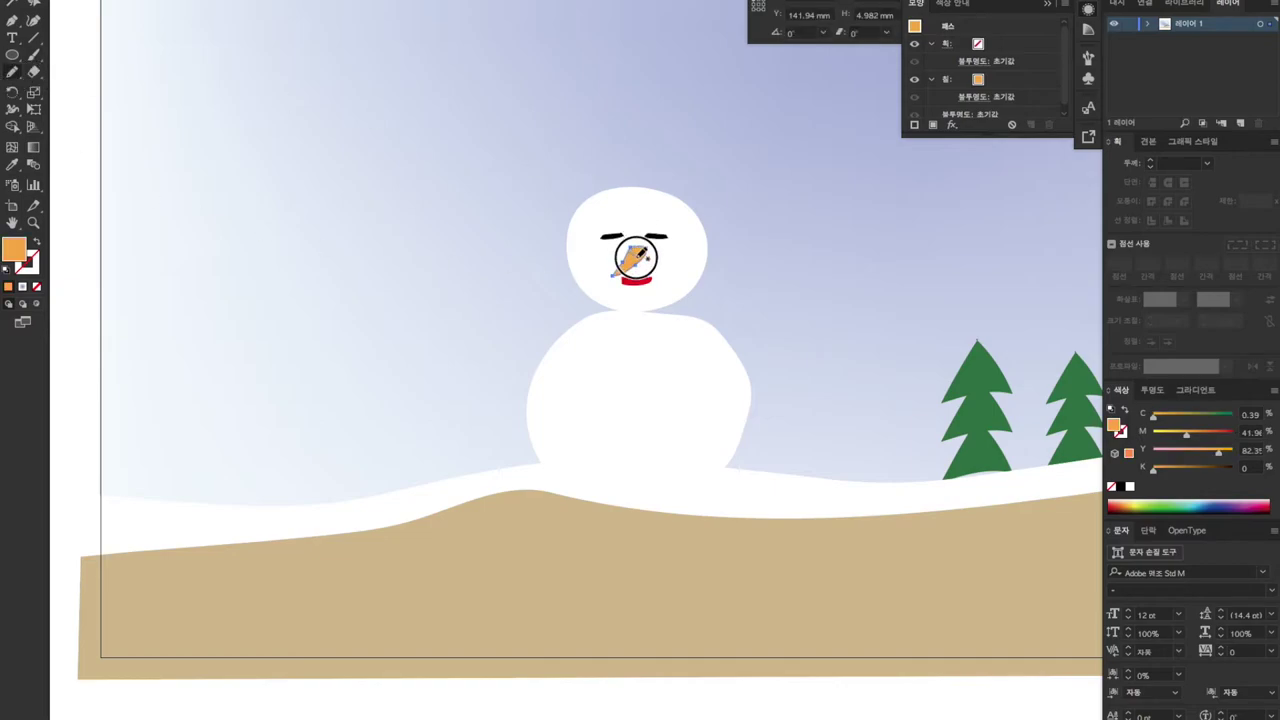
{"action": "left_click", "coordinate": [1122, 432]}
{"action": "left_click", "coordinate": [1118, 473]}
{"action": "left_click_drag", "start_coordinate": [1197, 436], "coordinate": [1212, 436]}
{"action": "left_click_drag", "start_coordinate": [632, 258], "coordinate": [650, 243]}
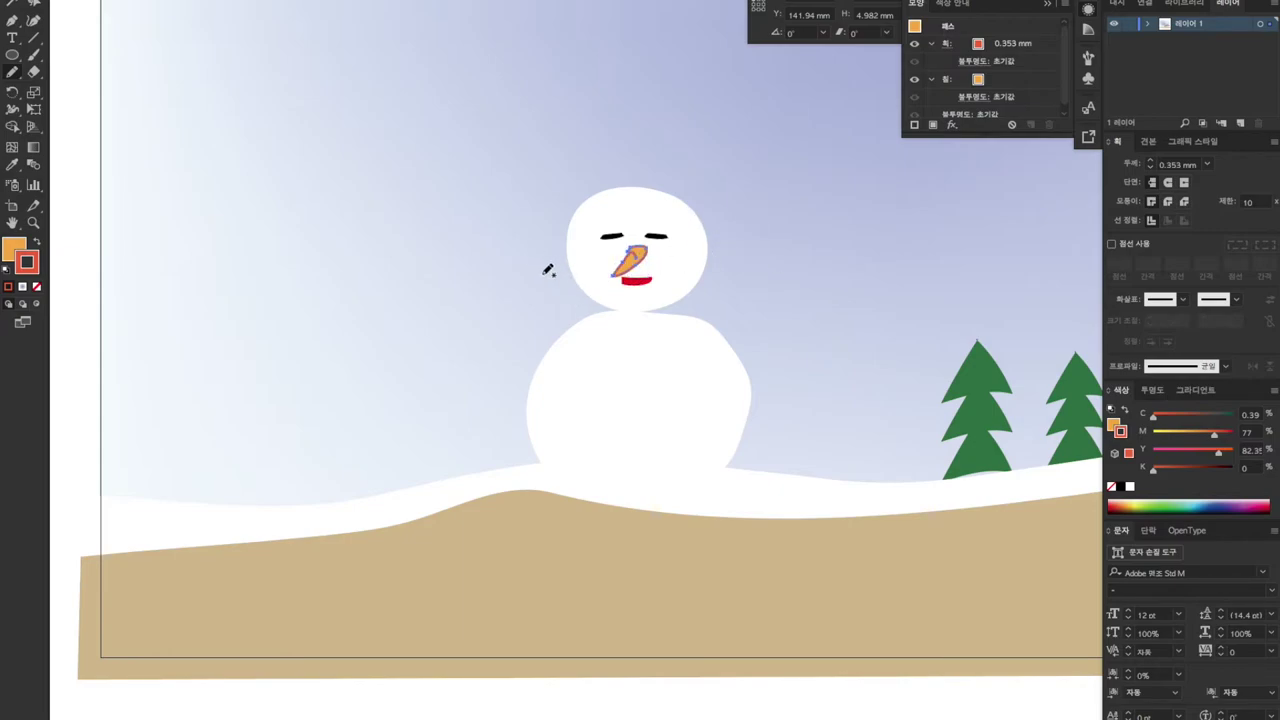
- Draw a brimmed hat about 10.7 mm tall on the snowman's head and fill it dark green with cyan 95, without an outline
{"action": "left_click_drag", "start_coordinate": [10, 71], "coordinate": [60, 84]}
{"action": "mouse_move", "coordinate": [626, 157]}
{"action": "left_mouse_down"}
{"action": "mouse_move", "coordinate": [681, 166]}
{"action": "mouse_move", "coordinate": [670, 189]}
{"action": "mouse_move", "coordinate": [716, 216]}
{"action": "mouse_move", "coordinate": [587, 220]}
{"action": "mouse_move", "coordinate": [570, 206]}
{"action": "mouse_move", "coordinate": [622, 160]}
{"action": "left_mouse_up"}
{"action": "key", "text": "slash"}
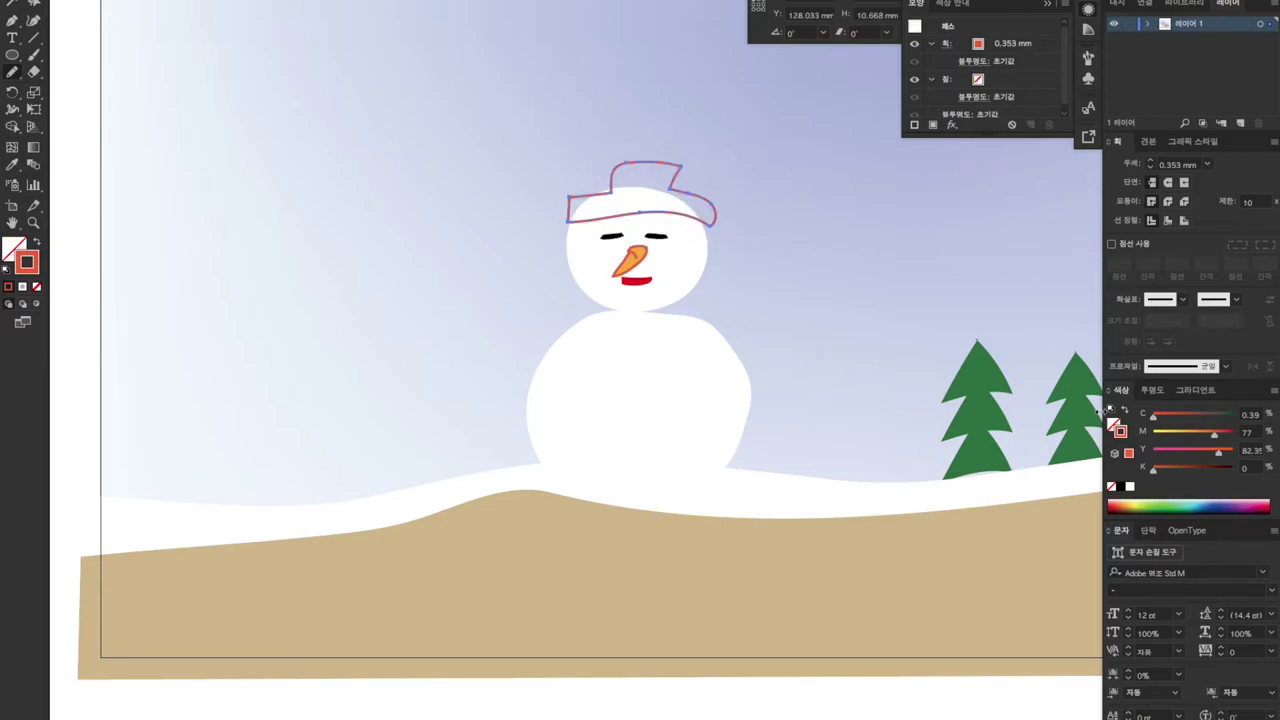
{"action": "left_click_drag", "start_coordinate": [1172, 423], "coordinate": [1219, 420]}
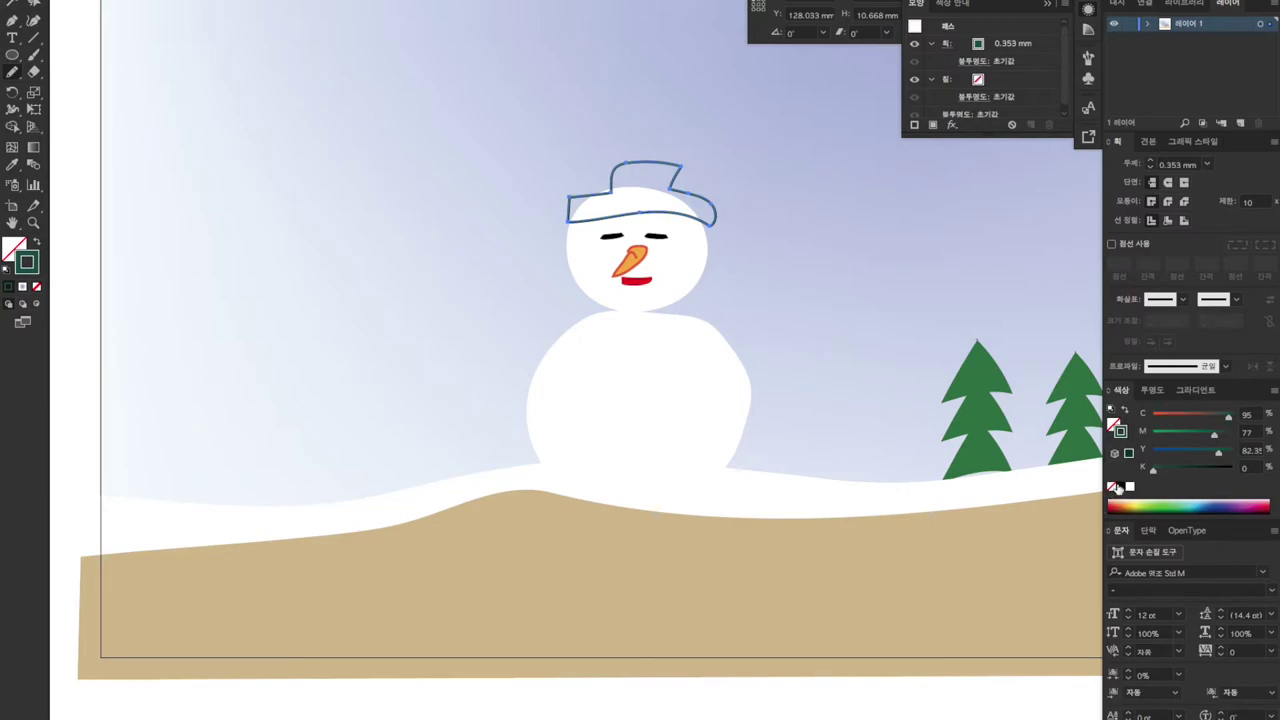
{"action": "left_click", "coordinate": [1124, 411]}
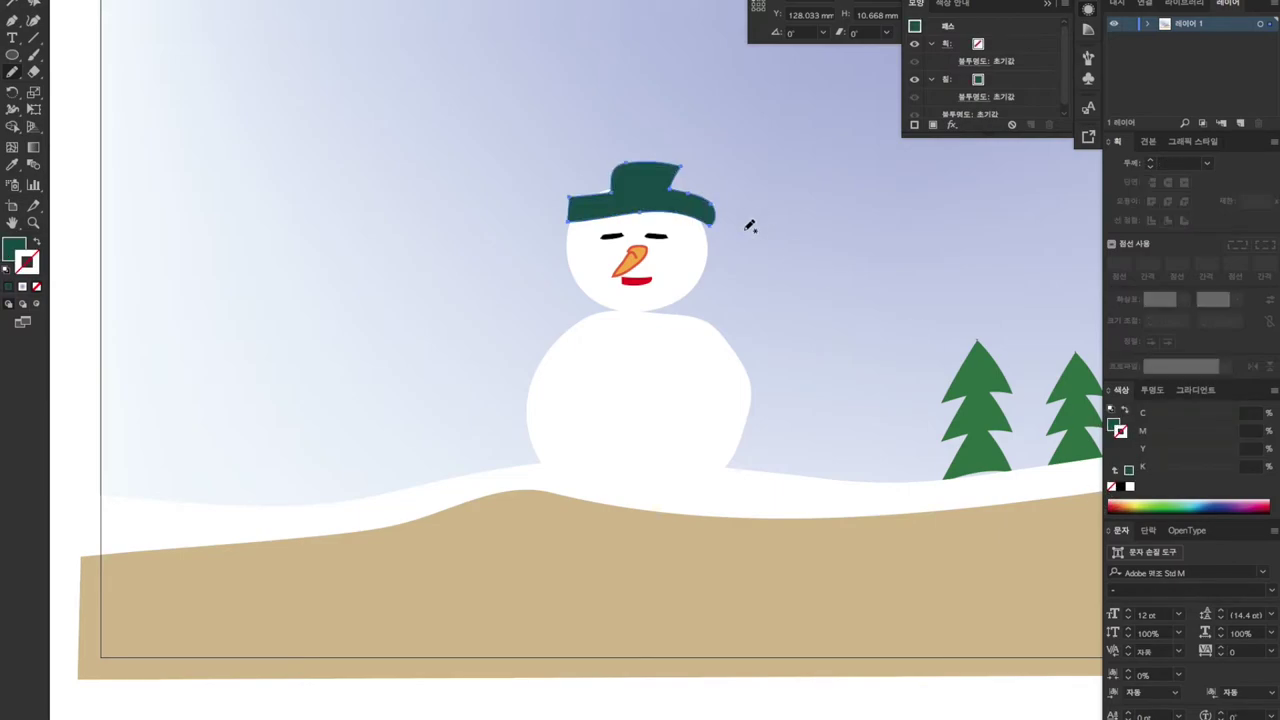
- Raise the hat slightly on the snowman's head and move the body up closer to the head
{"action": "key", "text": "v"}
{"action": "left_click_drag", "start_coordinate": [635, 196], "coordinate": [633, 181]}
{"action": "left_click_drag", "start_coordinate": [638, 181], "coordinate": [628, 188]}
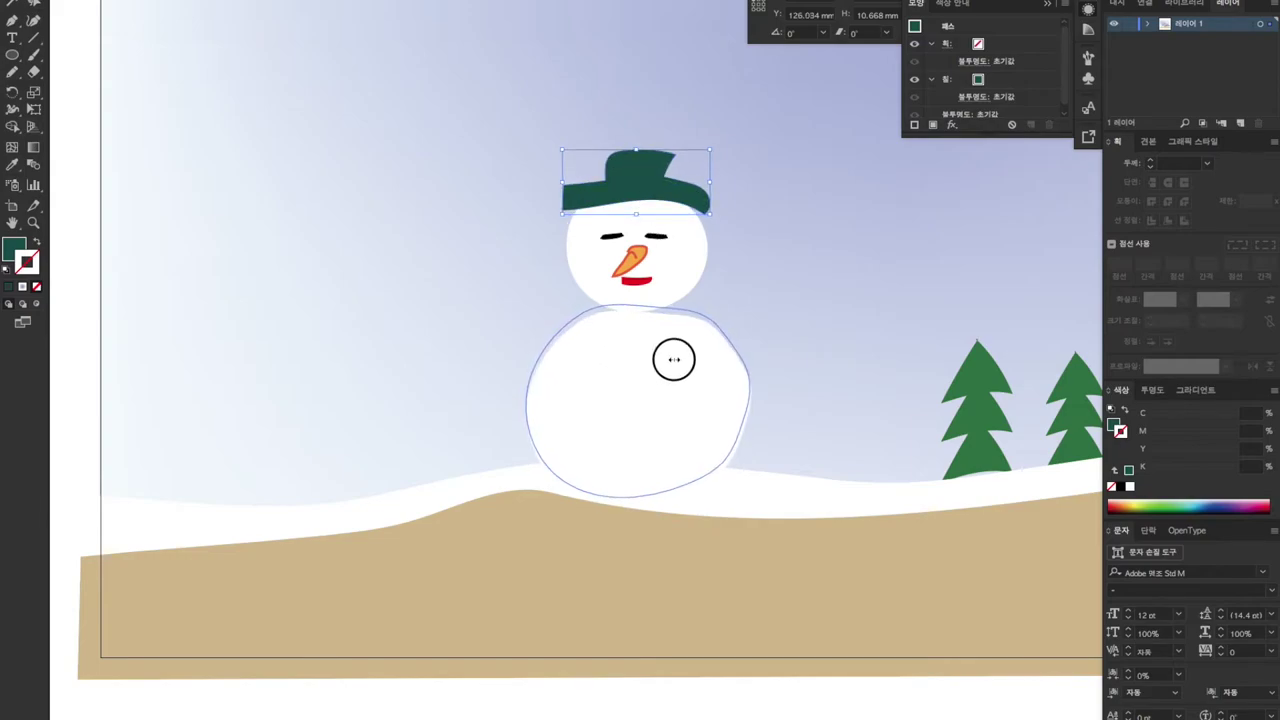
{"action": "left_click", "coordinate": [658, 375]}
- Draw a mitten about 7.9 mm tall at the right edge of the snowman's body and fill it red
{"action": "key", "text": "p"}
{"action": "left_click", "coordinate": [12, 71]}
{"action": "mouse_move", "coordinate": [710, 391]}
{"action": "left_mouse_down"}
{"action": "mouse_move", "coordinate": [726, 417]}
{"action": "mouse_move", "coordinate": [752, 378]}
{"action": "mouse_move", "coordinate": [712, 386]}
{"action": "left_mouse_up"}
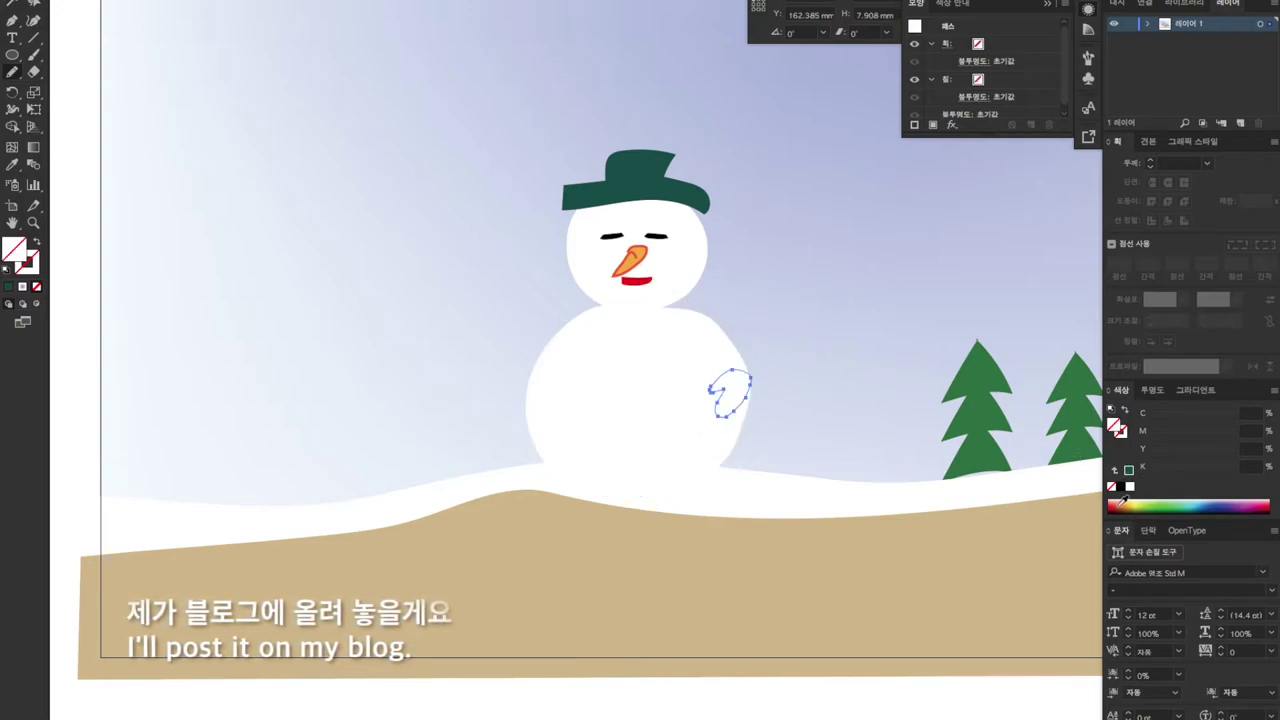
{"action": "left_click", "coordinate": [1125, 503]}
- Draw a scarf around the neck with a hanging tail and colour it pink with magenta 76 and yellow 41
{"action": "mouse_move", "coordinate": [598, 310]}
{"action": "left_mouse_down"}
{"action": "mouse_move", "coordinate": [614, 297]}
{"action": "mouse_move", "coordinate": [683, 297]}
{"action": "mouse_move", "coordinate": [620, 334]}
{"action": "mouse_move", "coordinate": [601, 305]}
{"action": "left_mouse_up"}
{"action": "left_click", "coordinate": [1129, 472]}
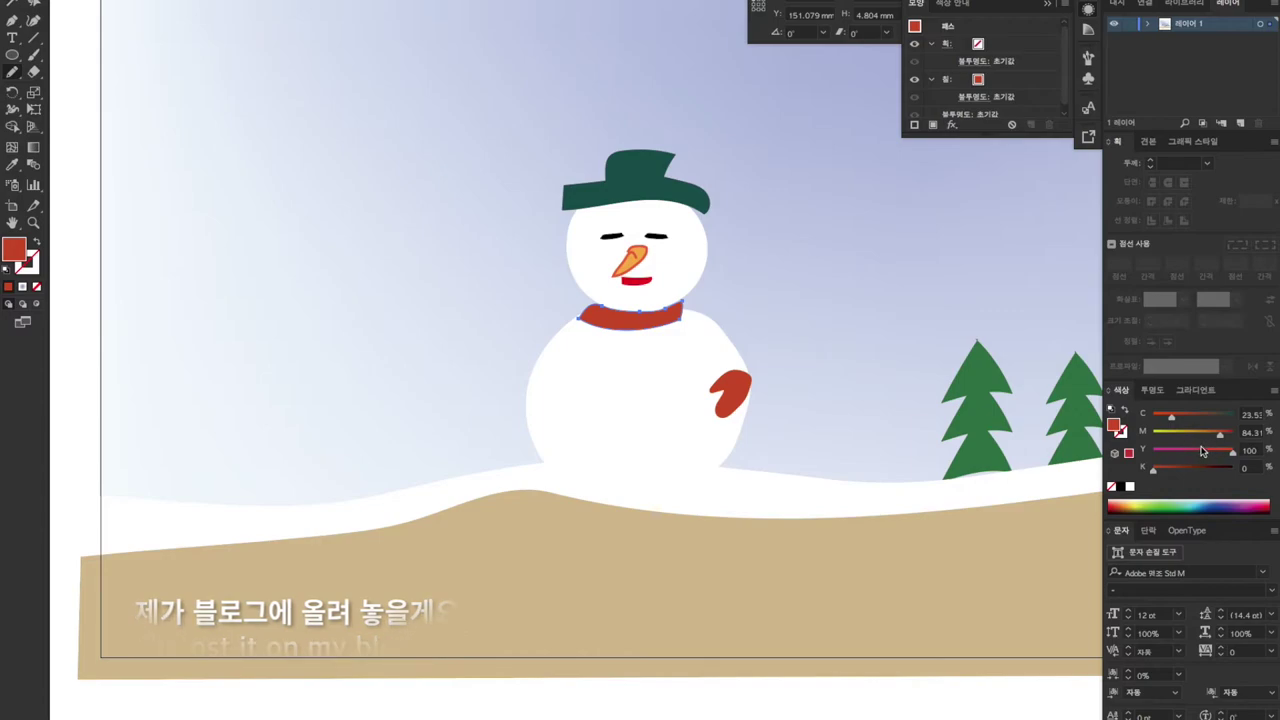
{"action": "left_click", "coordinate": [1216, 452], "text": "shift"}
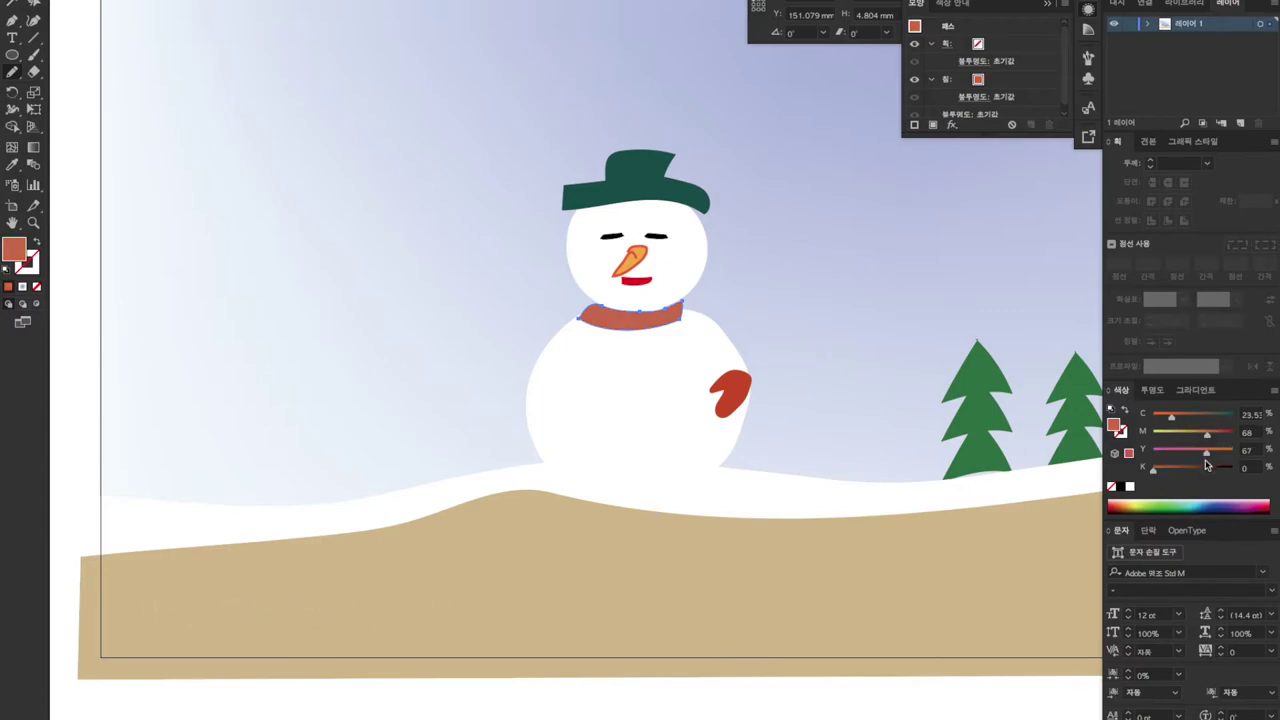
{"action": "mouse_move", "coordinate": [590, 316]}
{"action": "left_mouse_down"}
{"action": "mouse_move", "coordinate": [575, 387]}
{"action": "mouse_move", "coordinate": [605, 395]}
{"action": "mouse_move", "coordinate": [619, 318]}
{"action": "left_mouse_up"}
{"action": "left_click_drag", "start_coordinate": [1213, 449], "coordinate": [1193, 452]}
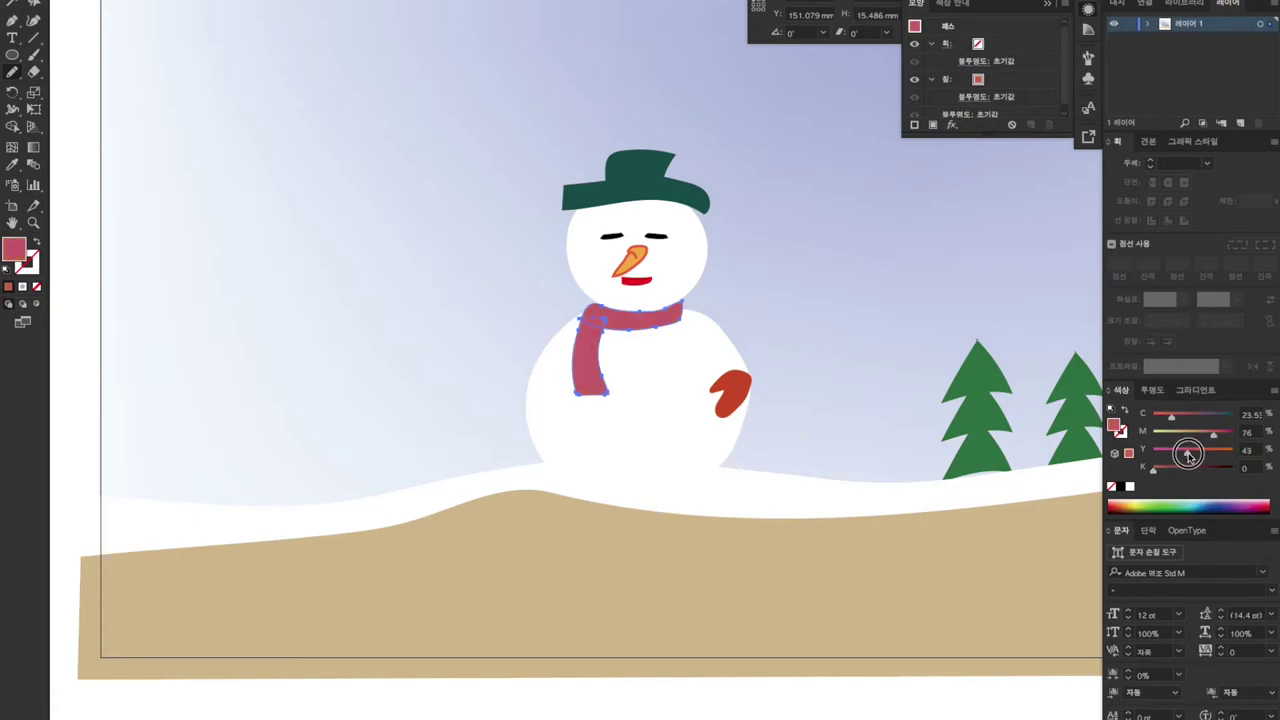
- Draw wavy fringe strands below the scarf's tail and give them a scarf-pink stroke with round caps
{"action": "mouse_move", "coordinate": [586, 400]}
{"action": "left_mouse_down"}
{"action": "mouse_move", "coordinate": [588, 433]}
{"action": "mouse_move", "coordinate": [599, 404]}
{"action": "mouse_move", "coordinate": [623, 434]}
{"action": "mouse_move", "coordinate": [603, 420]}
{"action": "mouse_move", "coordinate": [567, 484]}
{"action": "mouse_move", "coordinate": [620, 435]}
{"action": "left_mouse_up"}
{"action": "key", "text": "ctrl+z"}
{"action": "key", "text": "v"}
{"action": "mouse_move", "coordinate": [62, 427]}
{"action": "left_mouse_down"}
{"action": "mouse_move", "coordinate": [589, 479]}
{"action": "mouse_move", "coordinate": [631, 457]}
{"action": "left_mouse_up"}
{"action": "left_click", "coordinate": [600, 420]}
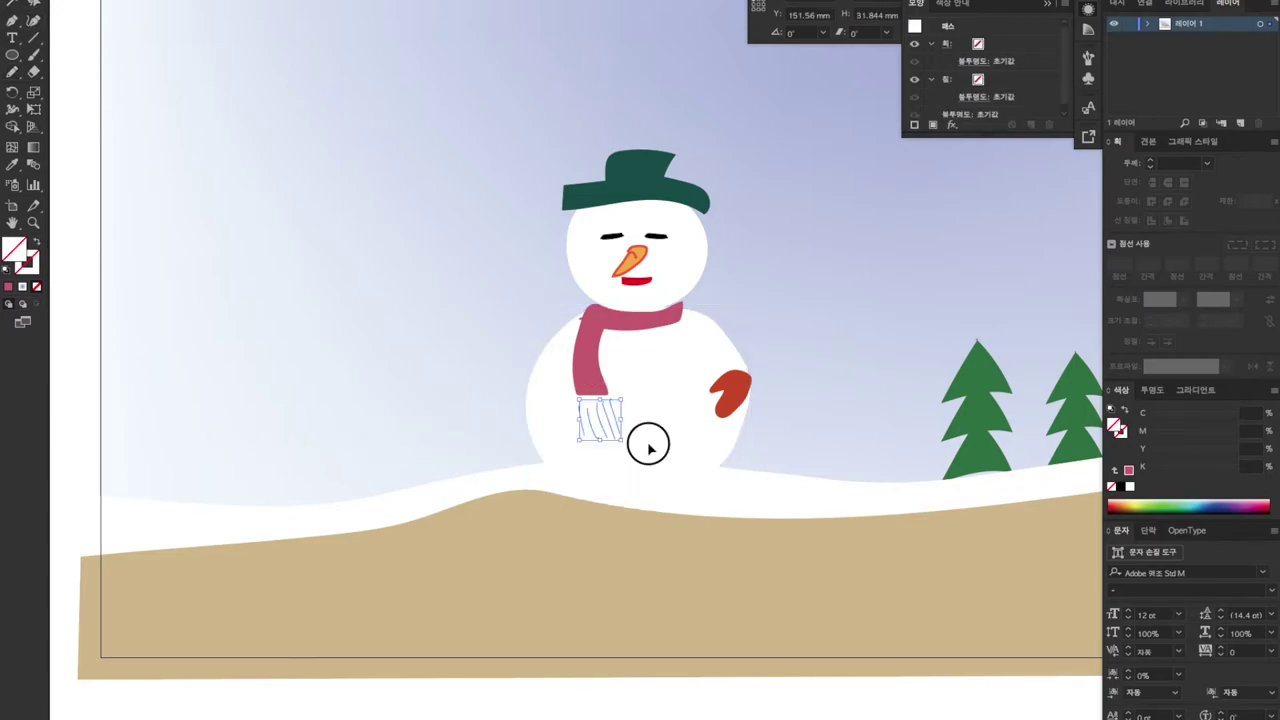
{"action": "left_click", "coordinate": [1129, 473]}
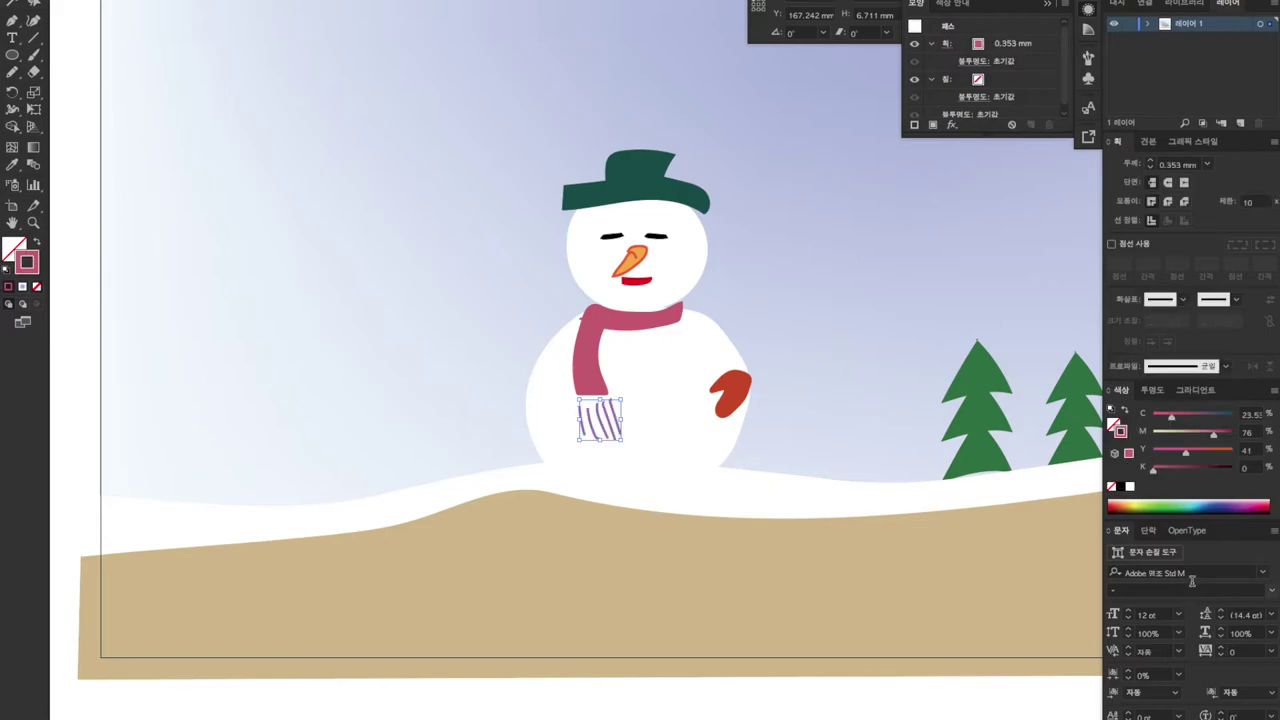
{"action": "left_click", "coordinate": [607, 438]}
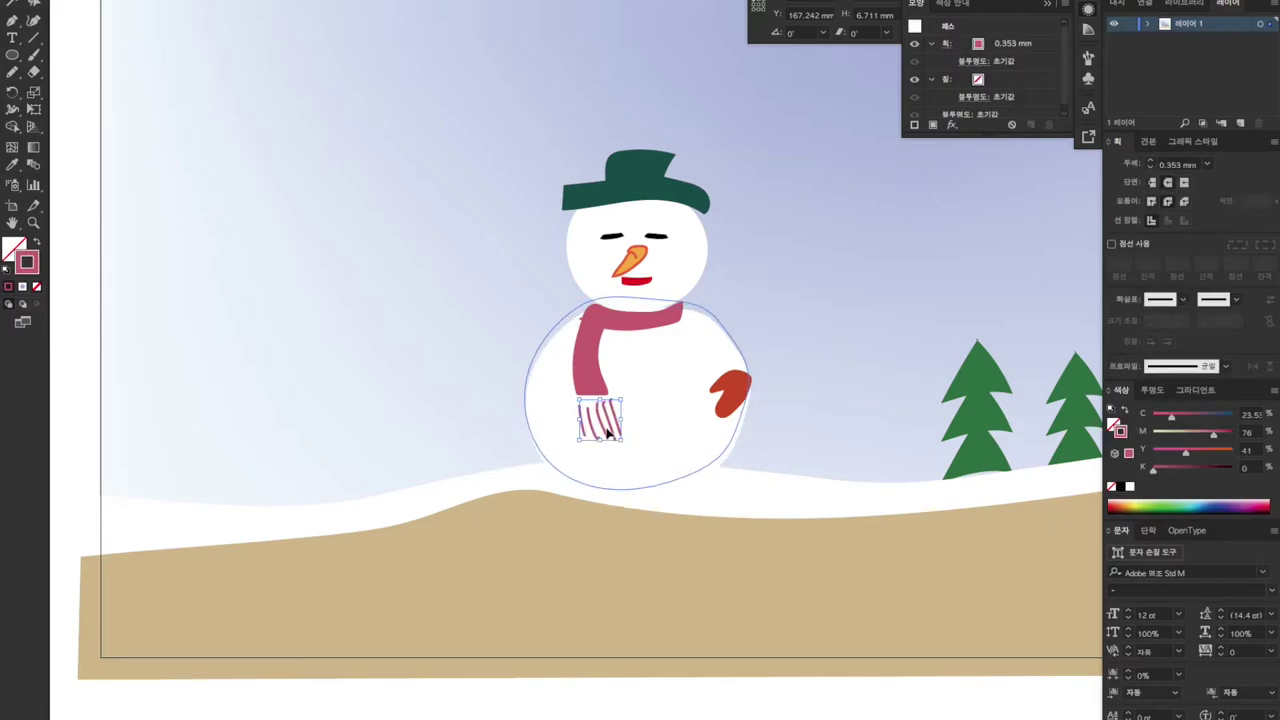
- Group the fringe strands and fit them against the scarf's end at about 5.8 mm high
{"action": "left_click_drag", "start_coordinate": [550, 446], "coordinate": [607, 447]}
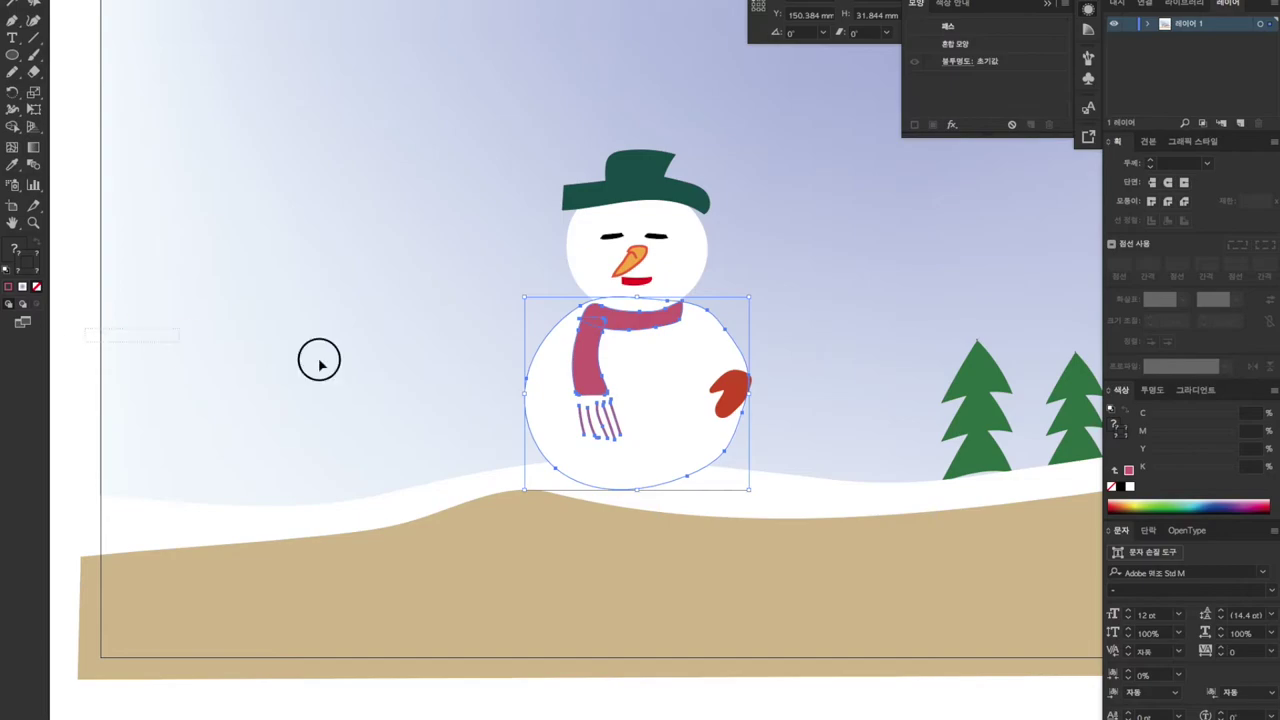
{"action": "left_click", "coordinate": [623, 361], "text": "shift"}
{"action": "left_click", "coordinate": [595, 366], "text": "shift"}
{"action": "key", "text": "ctrl+g"}
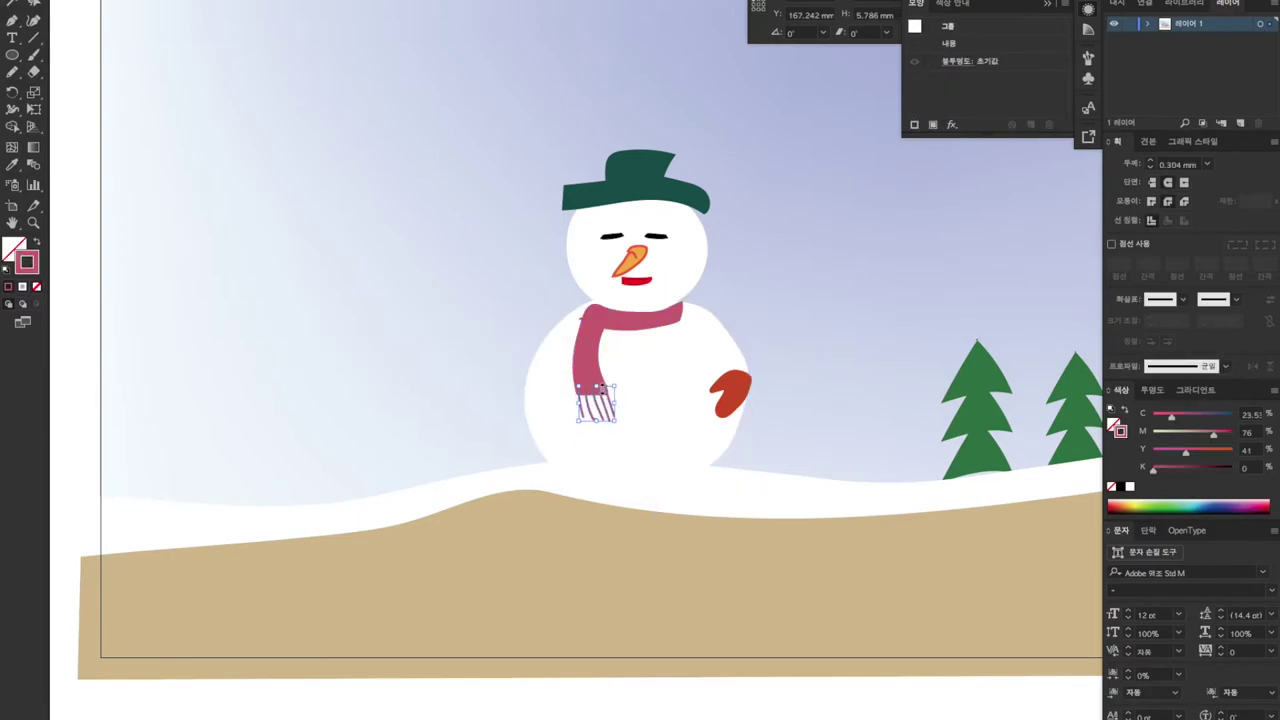
- Group the fringe together with the scarf
{"action": "left_click", "coordinate": [596, 354], "text": "shift"}
{"action": "key", "text": "ctrl+g"}
{"action": "left_click", "coordinate": [829, 635]}
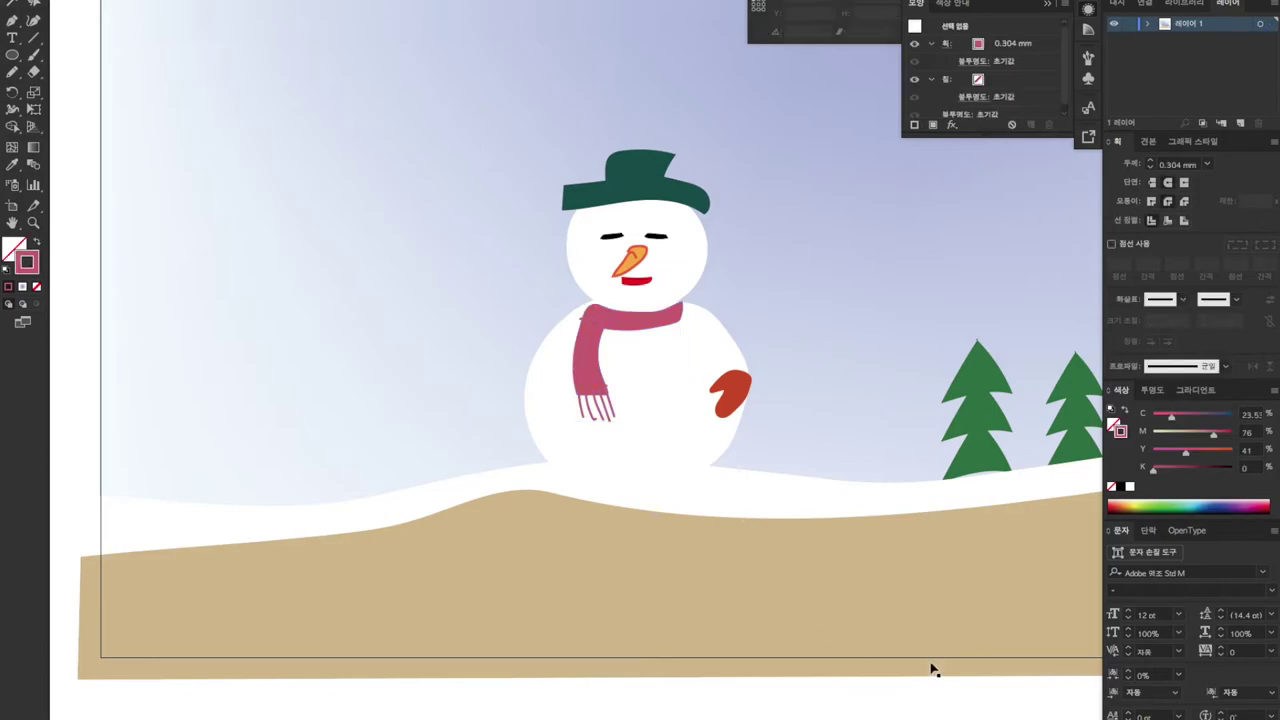
- Lower the snow layer's upper edge beside the base of the snowman
{"action": "key", "text": "ctrl+0"}
{"action": "left_click", "coordinate": [502, 480]}
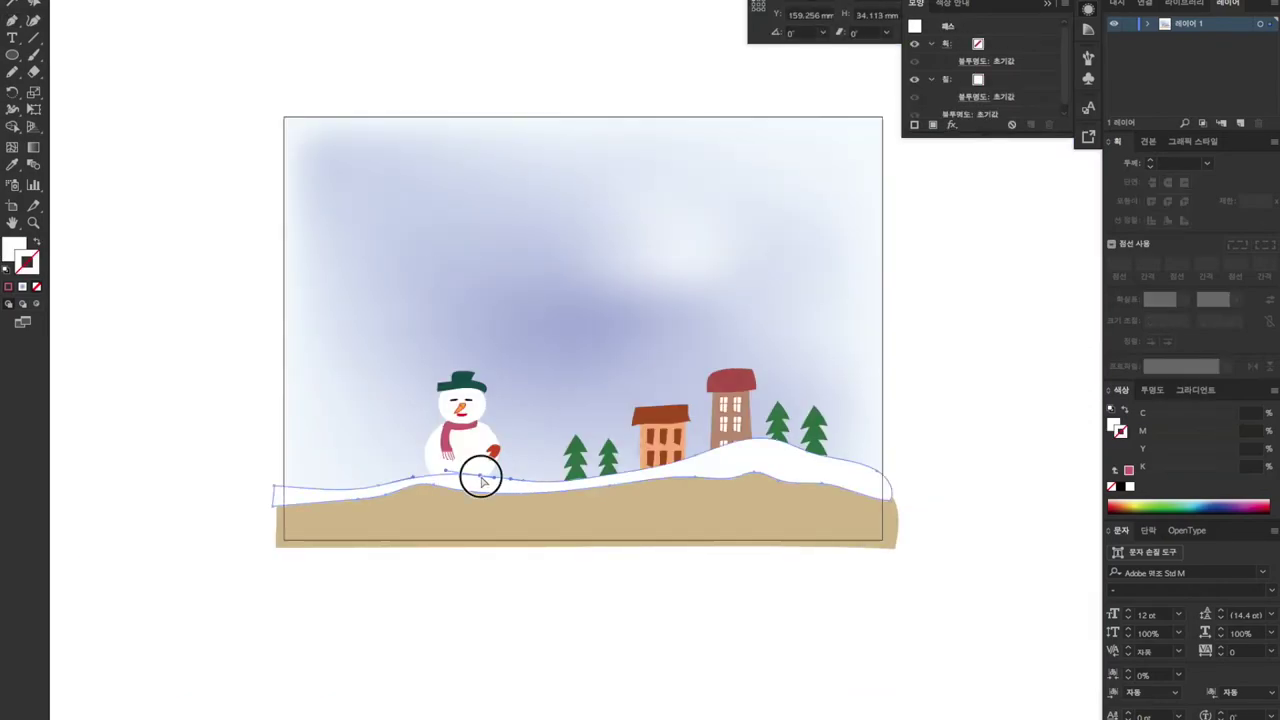
{"action": "mouse_move", "coordinate": [524, 482]}
{"action": "left_mouse_down"}
{"action": "mouse_move", "coordinate": [494, 488]}
{"action": "mouse_move", "coordinate": [530, 488]}
{"action": "left_mouse_up"}
- Lower the tan ground's anchor points around the snowman so the ground stays hidden behind the snow
{"action": "left_click", "coordinate": [508, 503]}
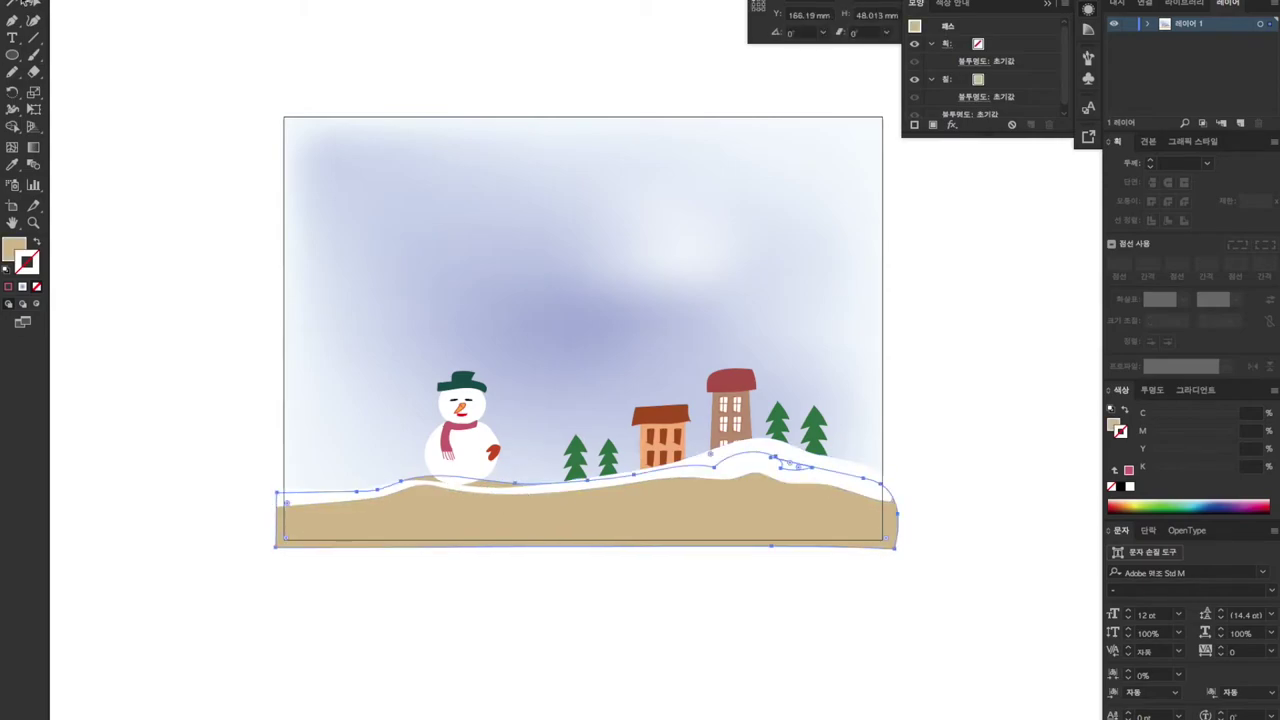
{"action": "left_click", "coordinate": [519, 476]}
{"action": "left_click_drag", "start_coordinate": [515, 484], "coordinate": [514, 490]}
{"action": "left_click_drag", "start_coordinate": [402, 481], "coordinate": [465, 495]}
{"action": "left_click", "coordinate": [405, 479]}
- Select all of the snowman's parts and group them
{"action": "left_click_drag", "start_coordinate": [163, 283], "coordinate": [474, 462]}
{"action": "left_click_drag", "start_coordinate": [238, 332], "coordinate": [321, 396]}
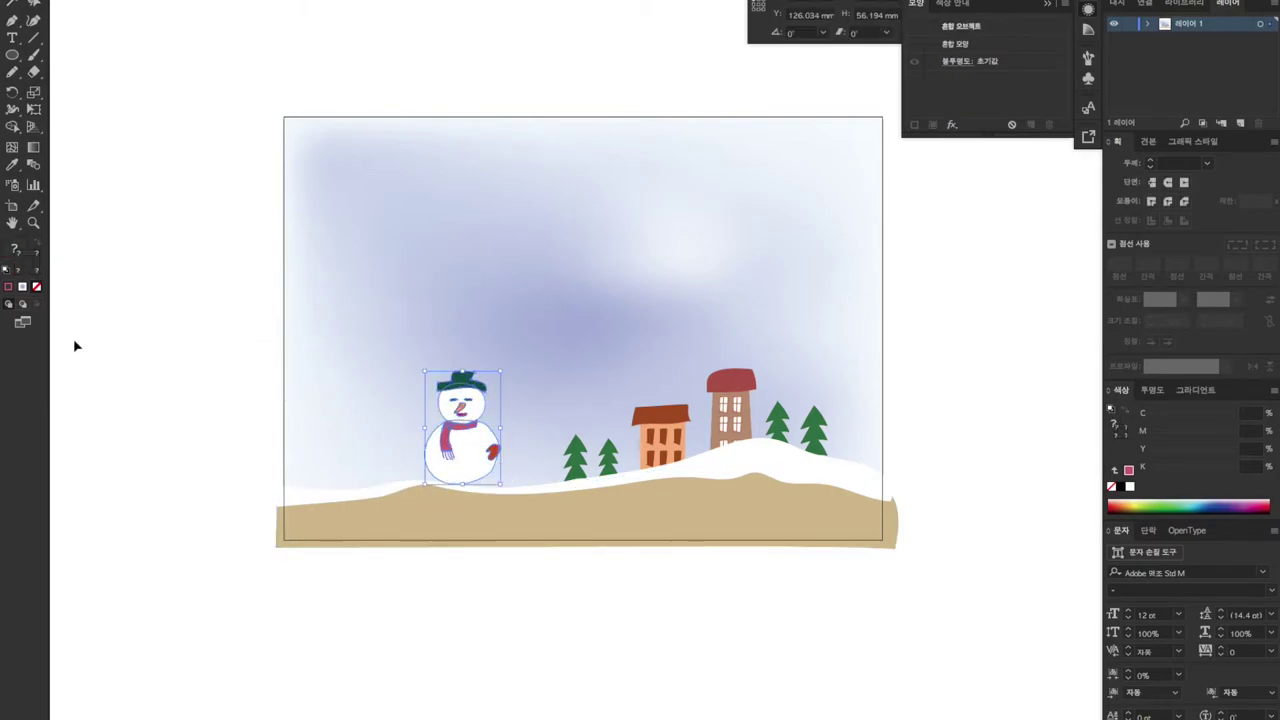
{"action": "key", "text": "ctrl+g"}
- Move the snowman group right toward the trees and scale it down
{"action": "left_click_drag", "start_coordinate": [454, 466], "coordinate": [503, 473]}
{"action": "left_click_drag", "start_coordinate": [511, 378], "coordinate": [514, 410]}
{"action": "left_click", "coordinate": [464, 59]}
- Delete both of the snowman's black eyes
{"action": "key", "text": "ctrl+equal"}
{"action": "key", "text": "ctrl+equal"}
{"action": "left_click_drag", "start_coordinate": [487, 297], "coordinate": [905, 216]}
{"action": "key", "text": "ctrl+equal"}
{"action": "key", "text": "ctrl+equal"}
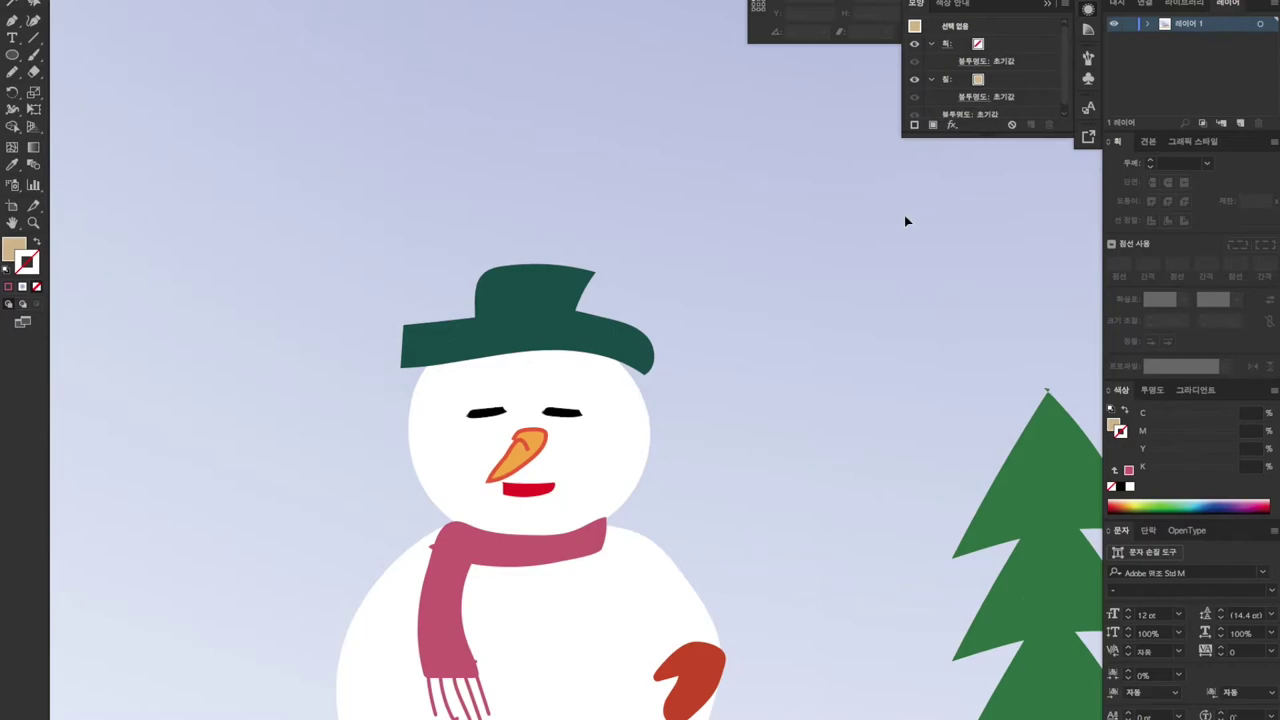
{"action": "left_click", "coordinate": [488, 414]}
{"action": "left_click", "coordinate": [567, 413], "text": "shift"}
{"action": "key", "text": "Delete"}
- Draw two new closed, curved eyes above the nose and fill them dark navy with cyan 100 and magenta 100
{"action": "left_click", "coordinate": [12, 55]}
{"action": "mouse_move", "coordinate": [470, 412]}
{"action": "left_mouse_down"}
{"action": "mouse_move", "coordinate": [470, 419]}
{"action": "mouse_move", "coordinate": [509, 415]}
{"action": "mouse_move", "coordinate": [472, 410]}
{"action": "left_mouse_up"}
{"action": "key", "text": "ctrl+z"}
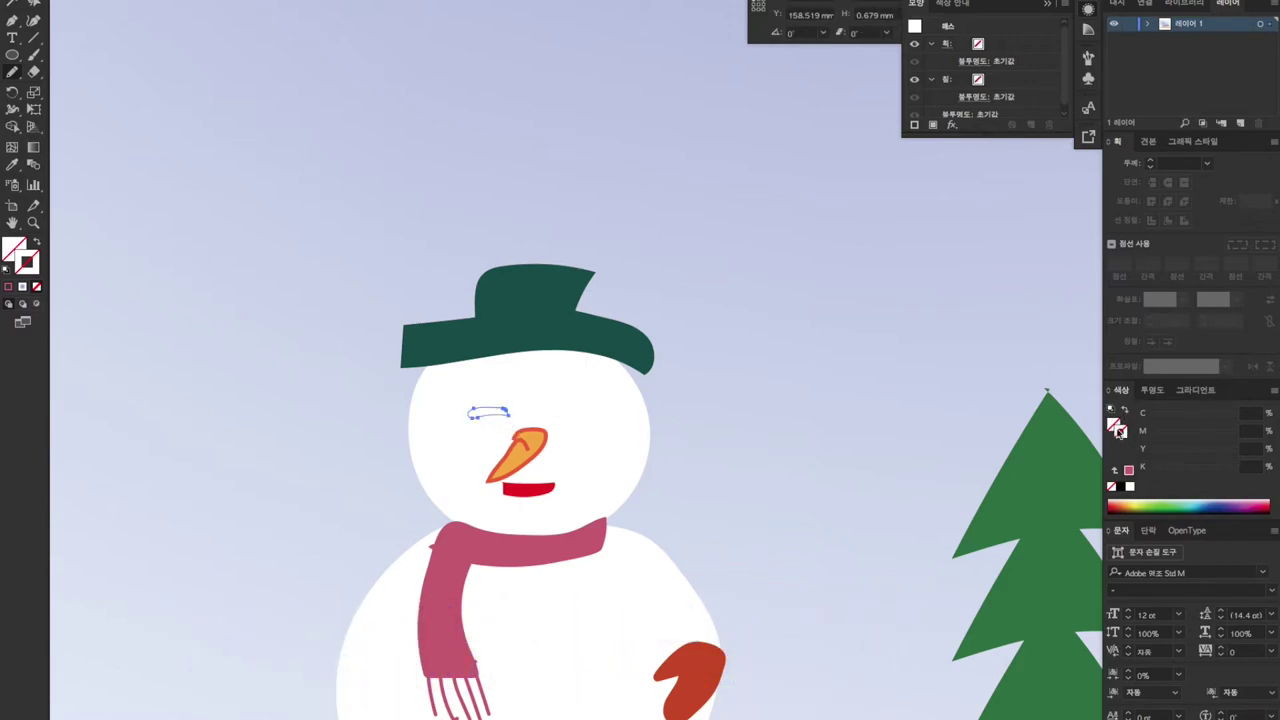
{"action": "left_click", "coordinate": [1210, 510]}
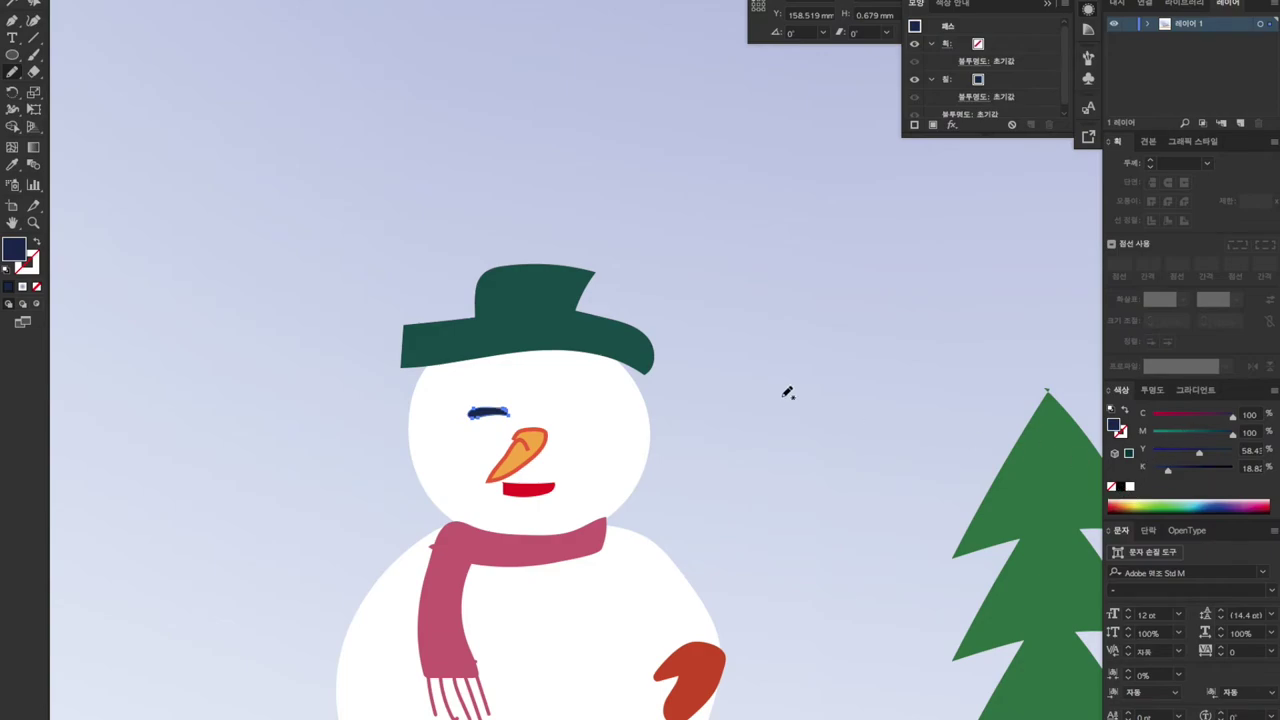
{"action": "mouse_move", "coordinate": [563, 416]}
{"action": "left_mouse_down"}
{"action": "mouse_move", "coordinate": [589, 403]}
{"action": "mouse_move", "coordinate": [600, 423]}
{"action": "mouse_move", "coordinate": [566, 415]}
{"action": "left_mouse_up"}
{"action": "left_click", "coordinate": [1130, 472]}
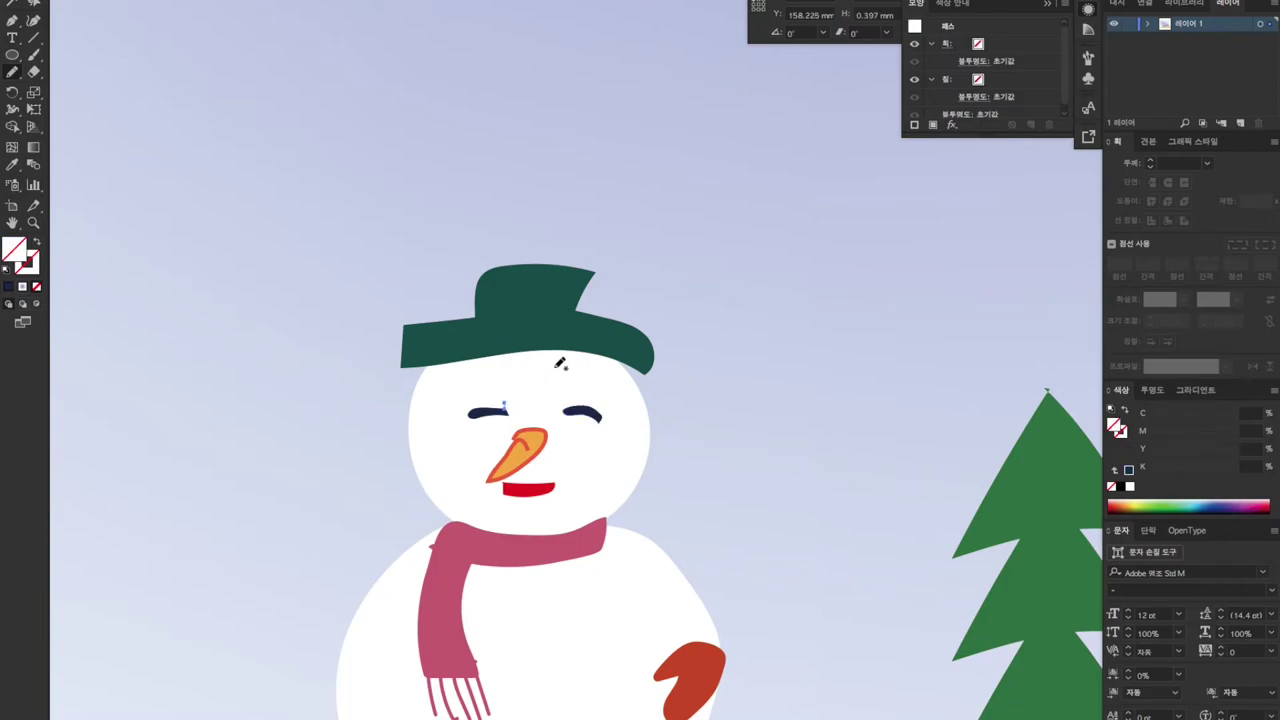
- Reshape the left eye by adjusting the anchor points at its inner end
{"action": "key", "text": "a"}
{"action": "left_click", "coordinate": [377, 364]}
{"action": "left_click", "coordinate": [505, 411]}
{"action": "left_click", "coordinate": [508, 414]}
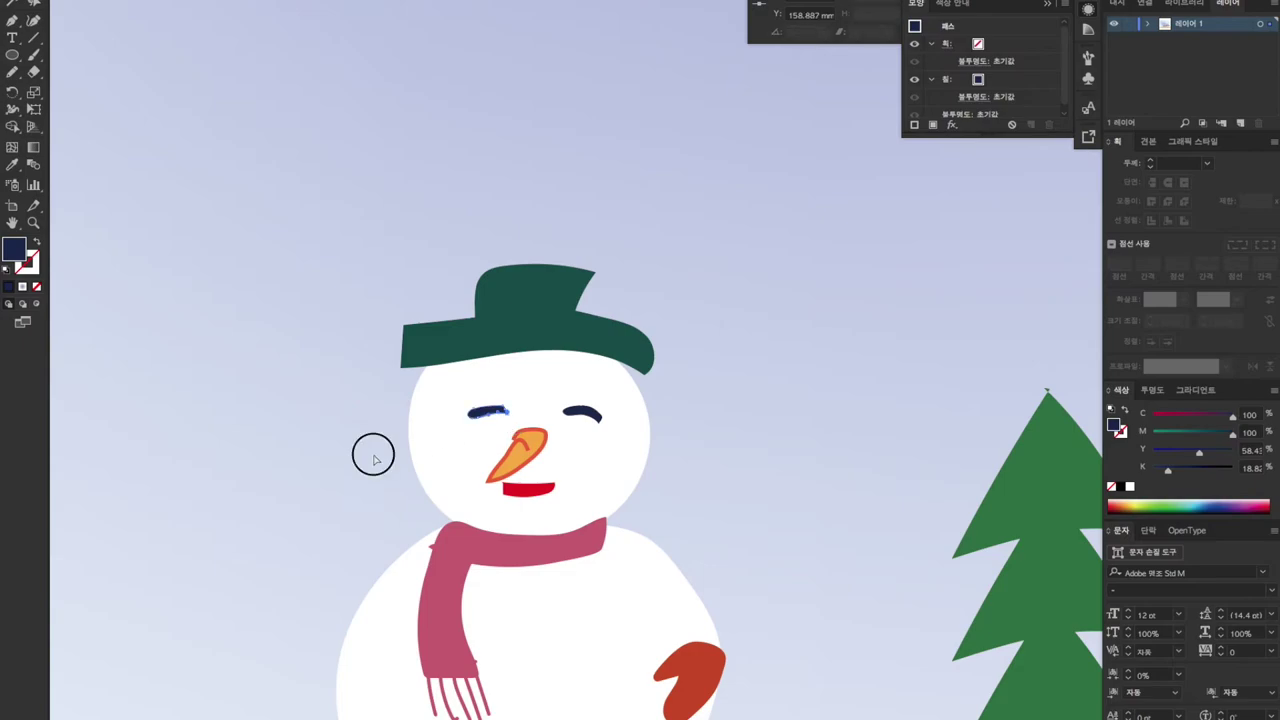
{"action": "left_click", "coordinate": [515, 412]}
{"action": "left_click", "coordinate": [500, 412]}
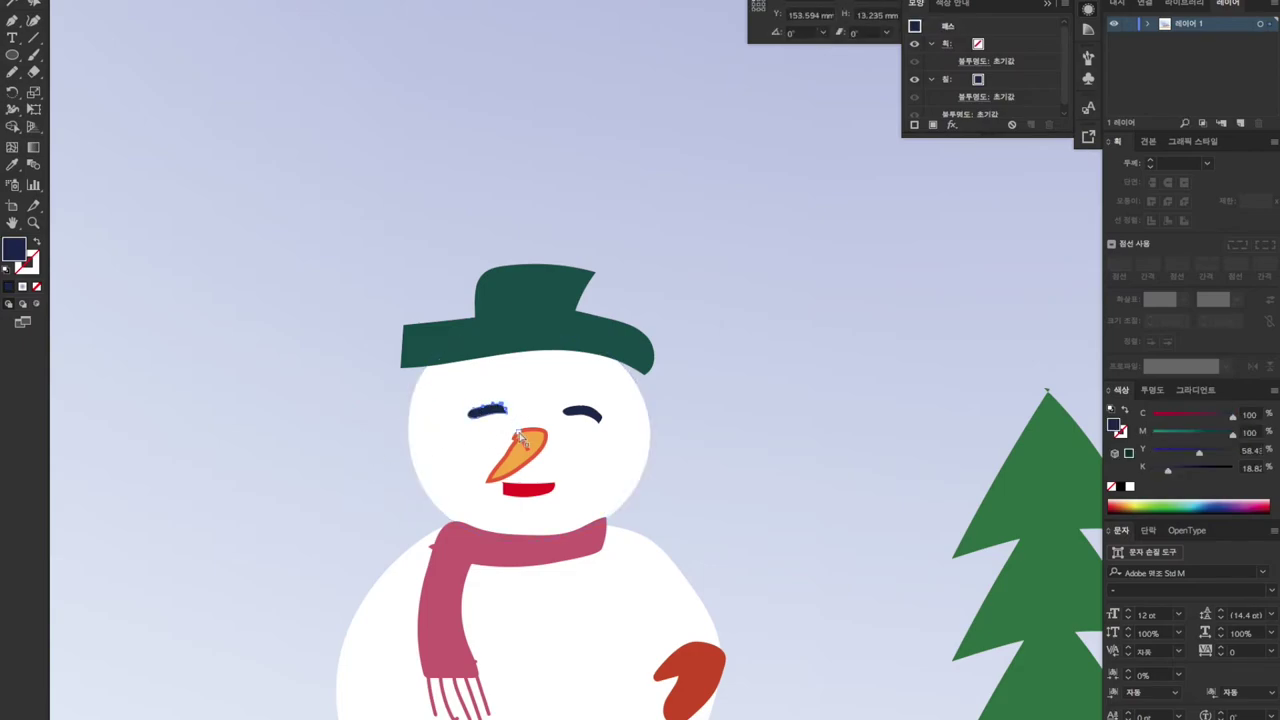
{"action": "left_click", "coordinate": [366, 465]}
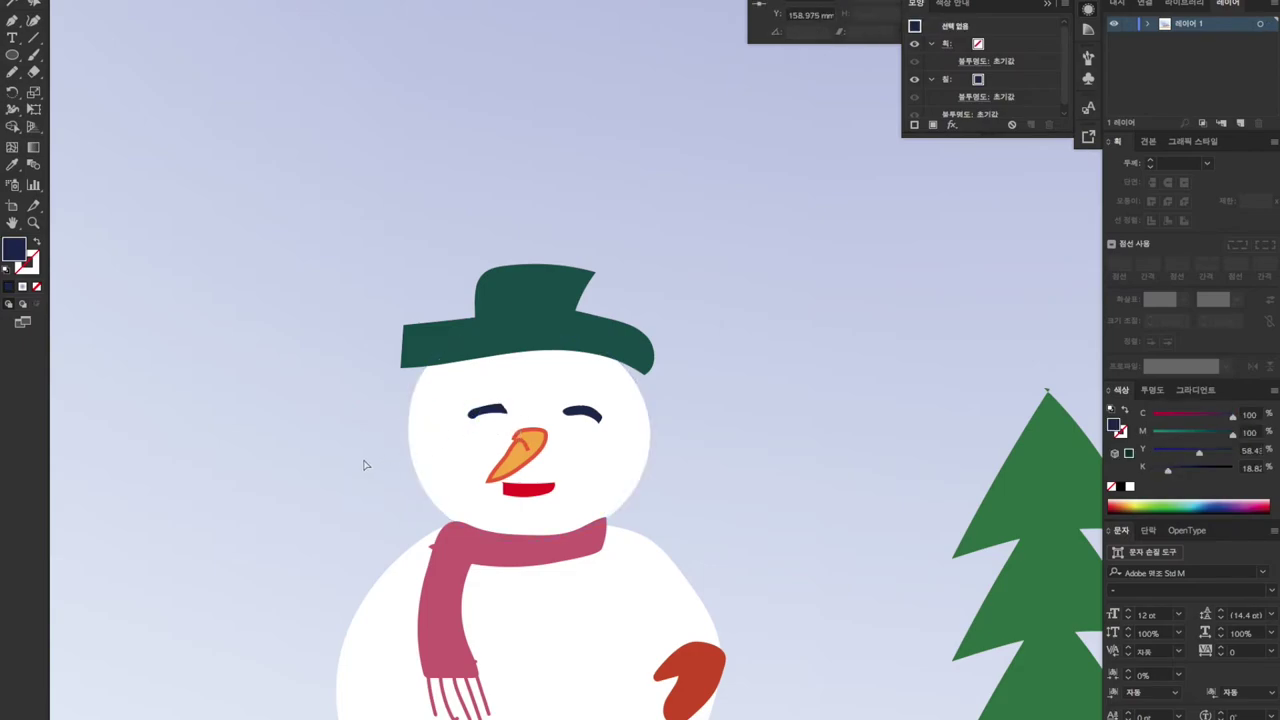
- Rotate the snowman's carrot nose clockwise so its tip points more horizontally across the face
{"action": "left_click", "coordinate": [519, 456]}
{"action": "left_click_drag", "start_coordinate": [552, 428], "coordinate": [511, 448]}
{"action": "left_click", "coordinate": [292, 336]}
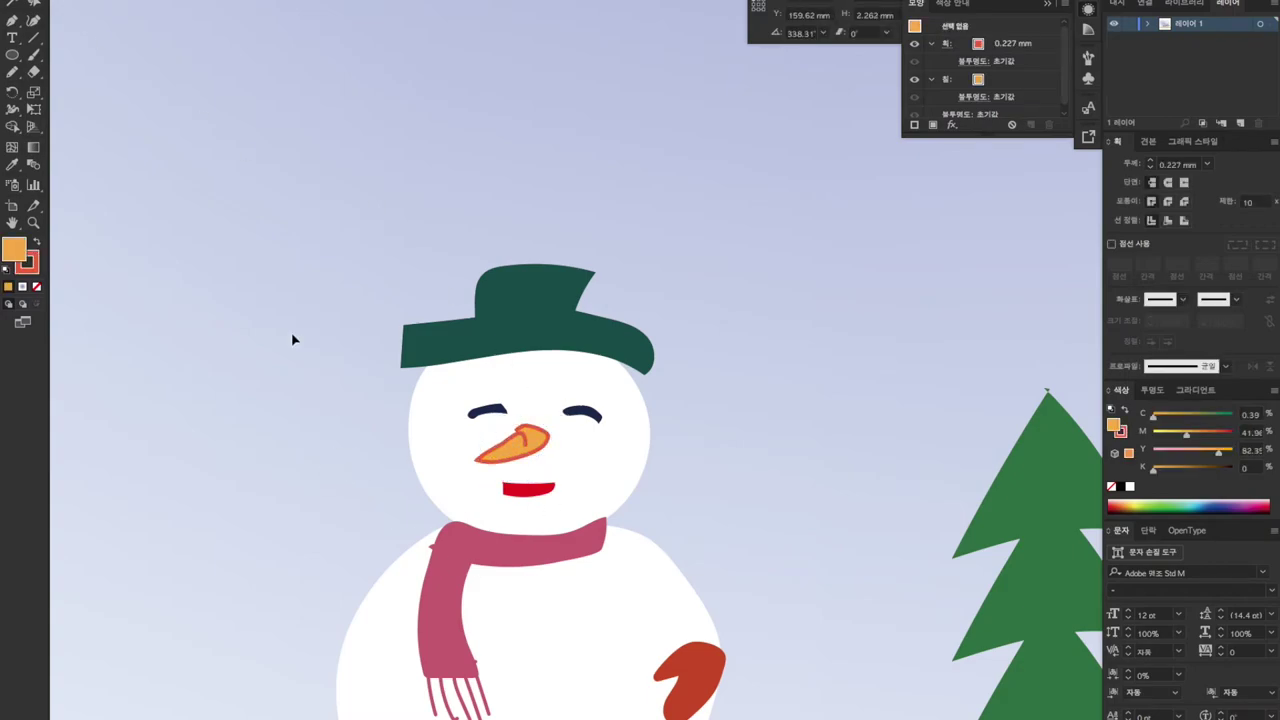
{"action": "left_click", "coordinate": [549, 440]}
{"action": "left_click", "coordinate": [289, 471]}
{"action": "scroll", "coordinate": [281, 465], "scroll_direction": "down", "scroll_amount": 1}
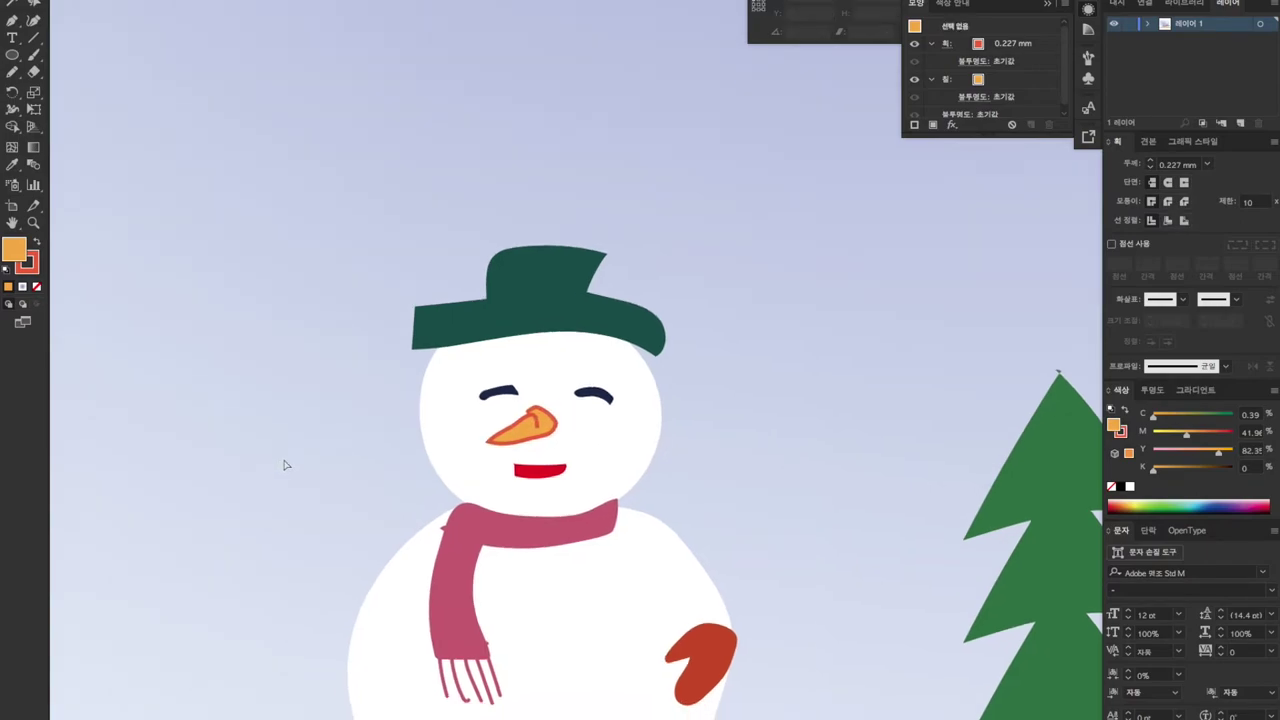
- Clean up the stray anchor points at the scarf's outer shoulder corner so its edge runs smoothly
{"action": "left_click", "coordinate": [437, 526]}
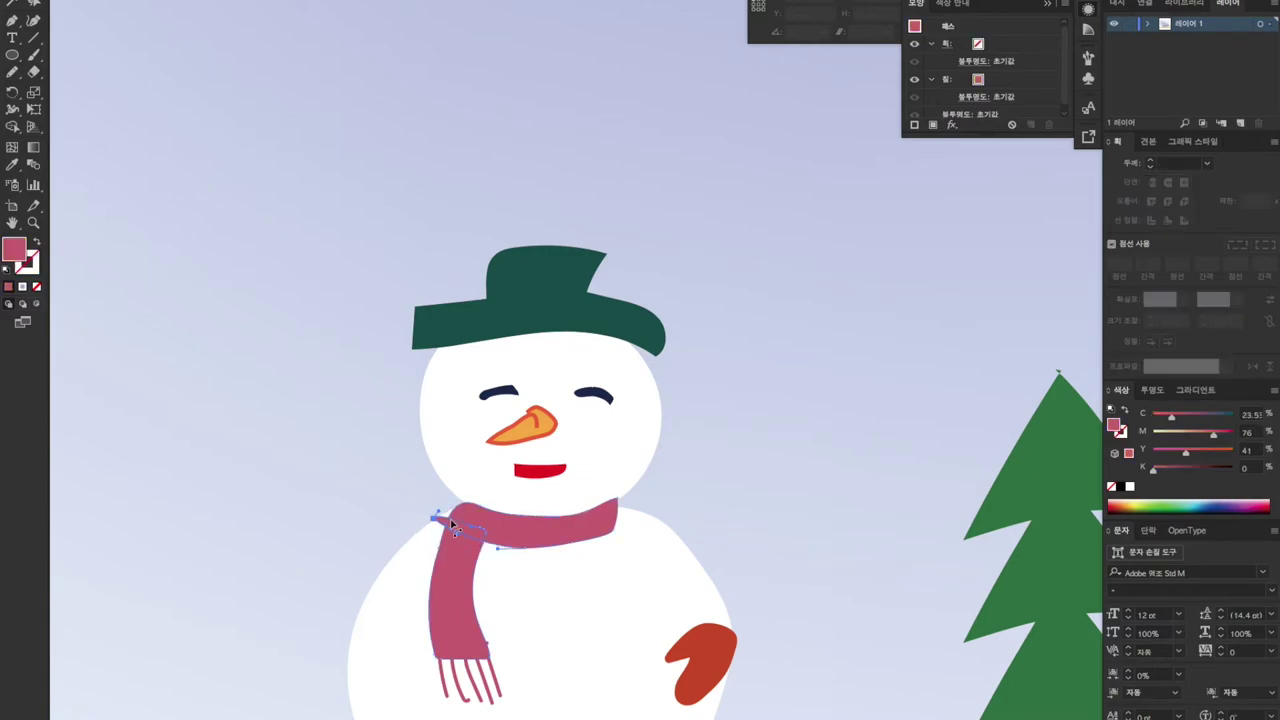
{"action": "left_click", "coordinate": [464, 512]}
{"action": "left_click", "coordinate": [337, 563]}
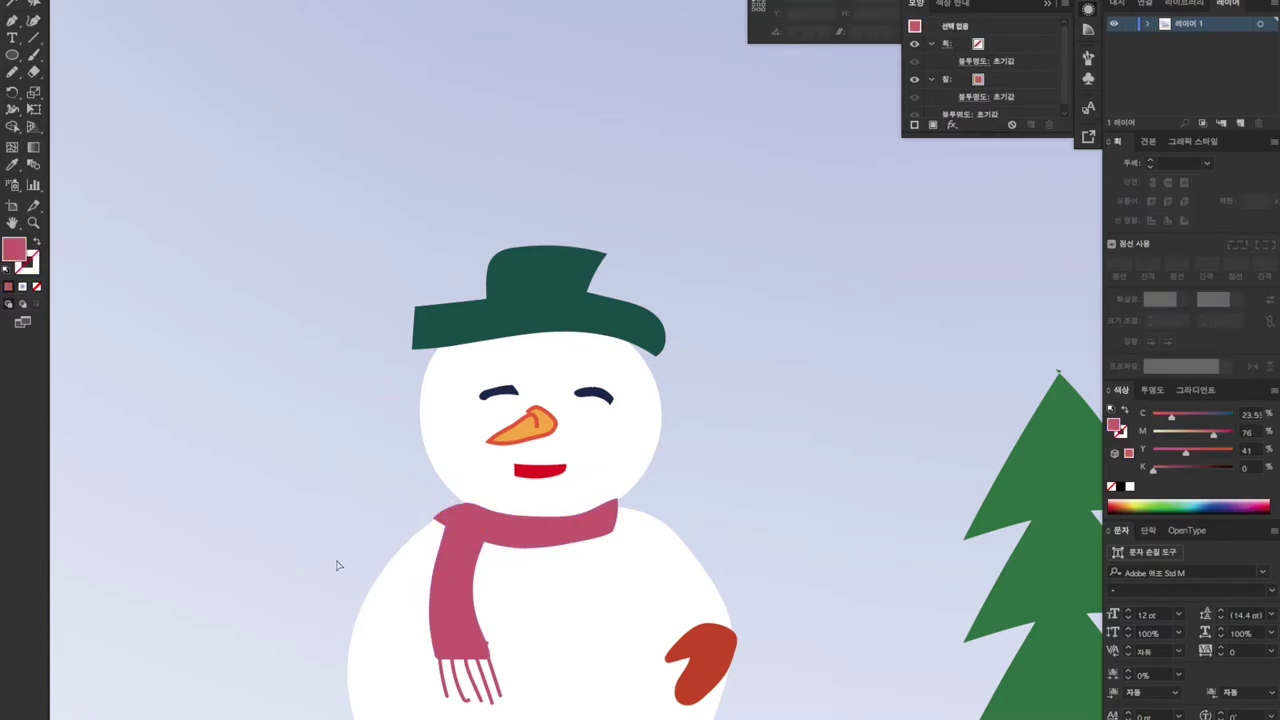
- Draw a forked branch arm at the snowman's bare shoulder and fill it brown with magenta 63, yellow 84 and black 59
{"action": "scroll", "coordinate": [337, 560], "scroll_direction": "down", "scroll_amount": 5}
{"action": "scroll", "coordinate": [337, 563], "scroll_direction": "down", "scroll_amount": 3}
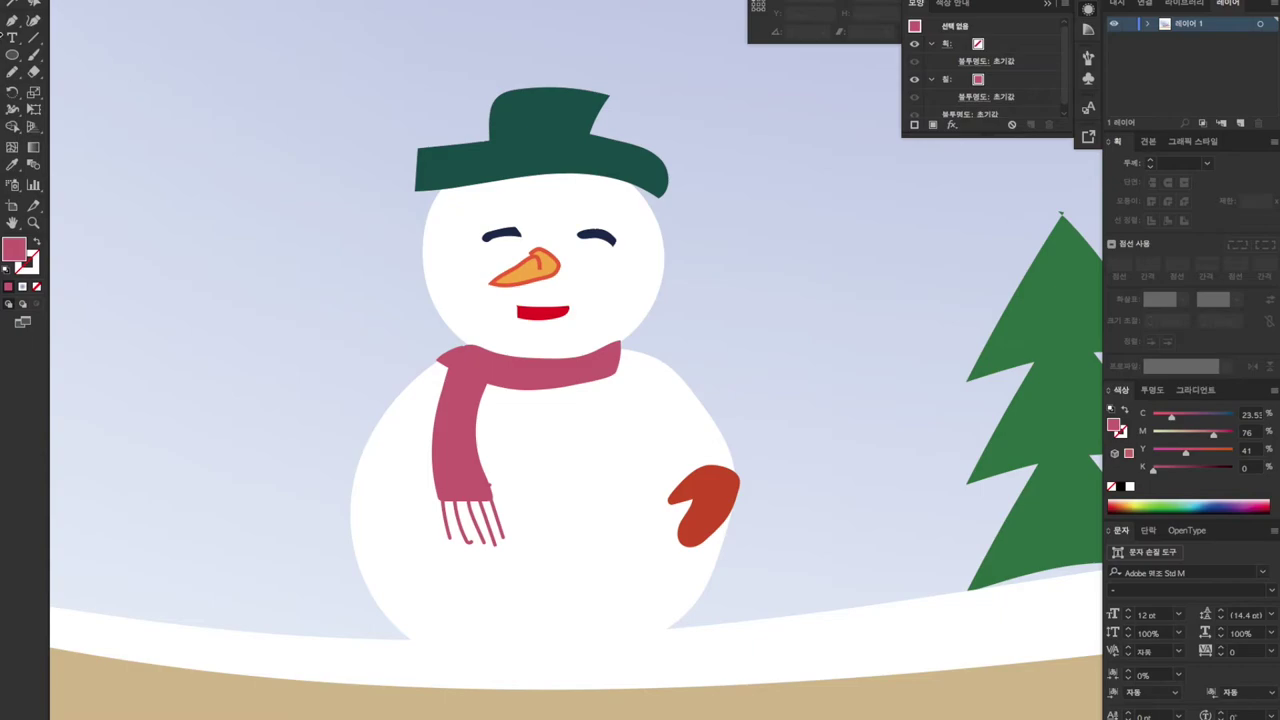
{"action": "mouse_move", "coordinate": [373, 438]}
{"action": "left_mouse_down"}
{"action": "mouse_move", "coordinate": [317, 360]}
{"action": "mouse_move", "coordinate": [239, 320]}
{"action": "mouse_move", "coordinate": [323, 369]}
{"action": "mouse_move", "coordinate": [226, 334]}
{"action": "mouse_move", "coordinate": [301, 347]}
{"action": "mouse_move", "coordinate": [297, 274]}
{"action": "mouse_move", "coordinate": [320, 334]}
{"action": "mouse_move", "coordinate": [390, 409]}
{"action": "mouse_move", "coordinate": [379, 437]}
{"action": "left_mouse_up"}
{"action": "key", "text": "ctrl+z"}
{"action": "left_click", "coordinate": [1129, 455]}
{"action": "left_click", "coordinate": [1200, 468]}
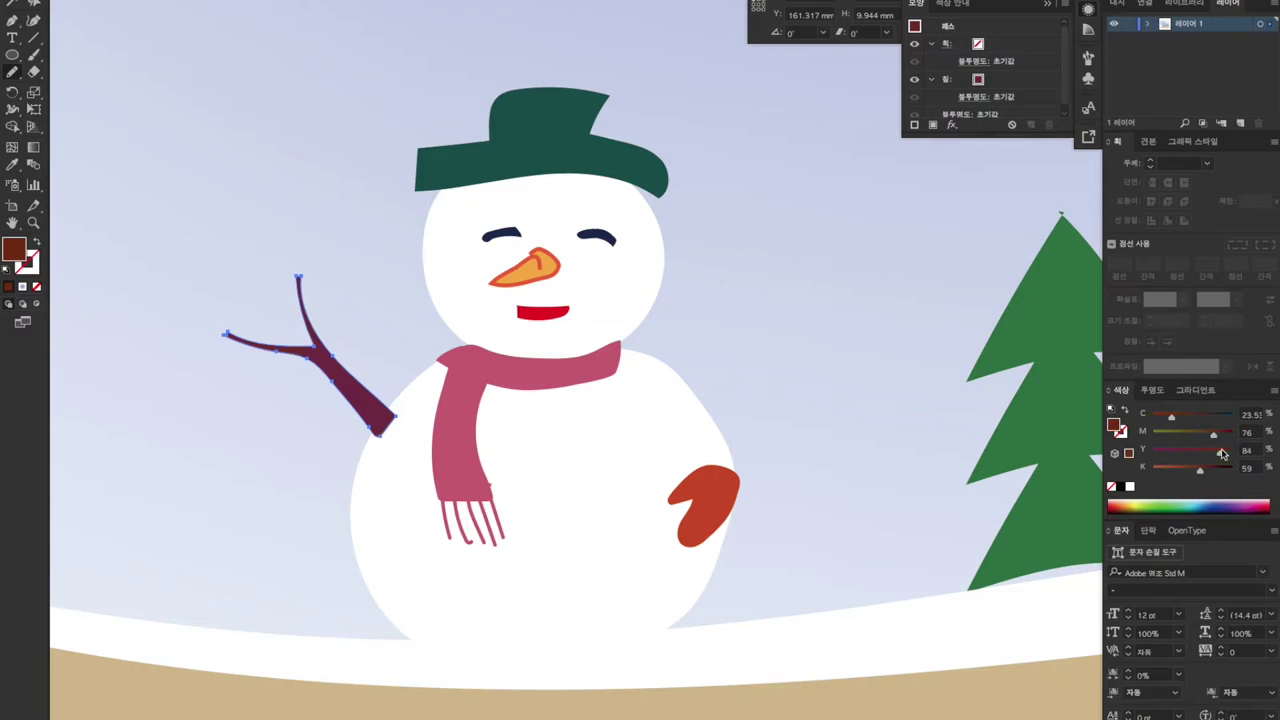
{"action": "left_click_drag", "start_coordinate": [1209, 437], "coordinate": [1203, 436]}
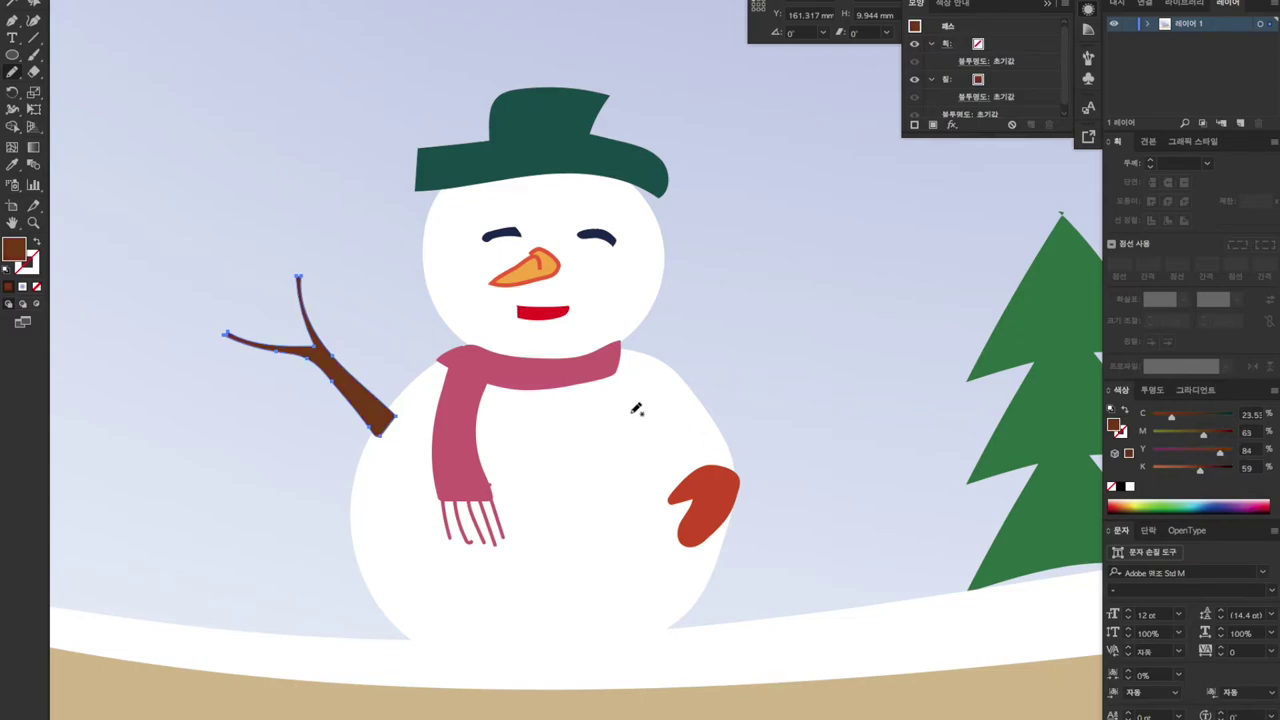
- Move the branch arm down onto the snowman's shoulder and bring the body, eyes and hat in front of it
{"action": "left_click", "coordinate": [11, 4]}
{"action": "left_click_drag", "start_coordinate": [369, 417], "coordinate": [371, 437]}
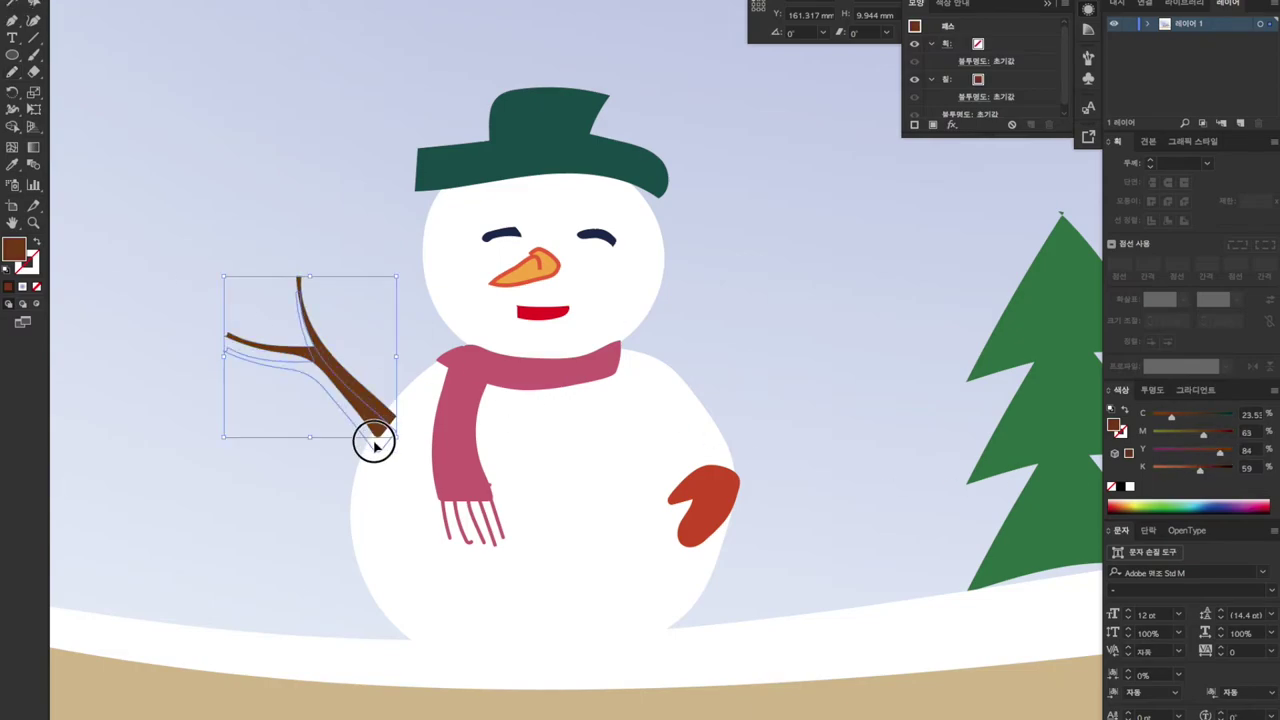
{"action": "left_click", "coordinate": [503, 473]}
{"action": "scroll", "coordinate": [542, 356], "scroll_direction": "up", "scroll_amount": 1}
{"action": "left_click", "coordinate": [598, 239]}
{"action": "left_click", "coordinate": [512, 238], "text": "shift"}
{"action": "left_click", "coordinate": [552, 167], "text": "shift"}
{"action": "key", "text": "ctrl+shift+]"}
- Group the branch arm together with the rest of the snowman
{"action": "scroll", "coordinate": [551, 166], "scroll_direction": "down", "scroll_amount": 4}
{"action": "scroll", "coordinate": [551, 166], "scroll_direction": "right", "scroll_amount": 5}
{"action": "left_click", "coordinate": [107, 236], "text": "shift"}
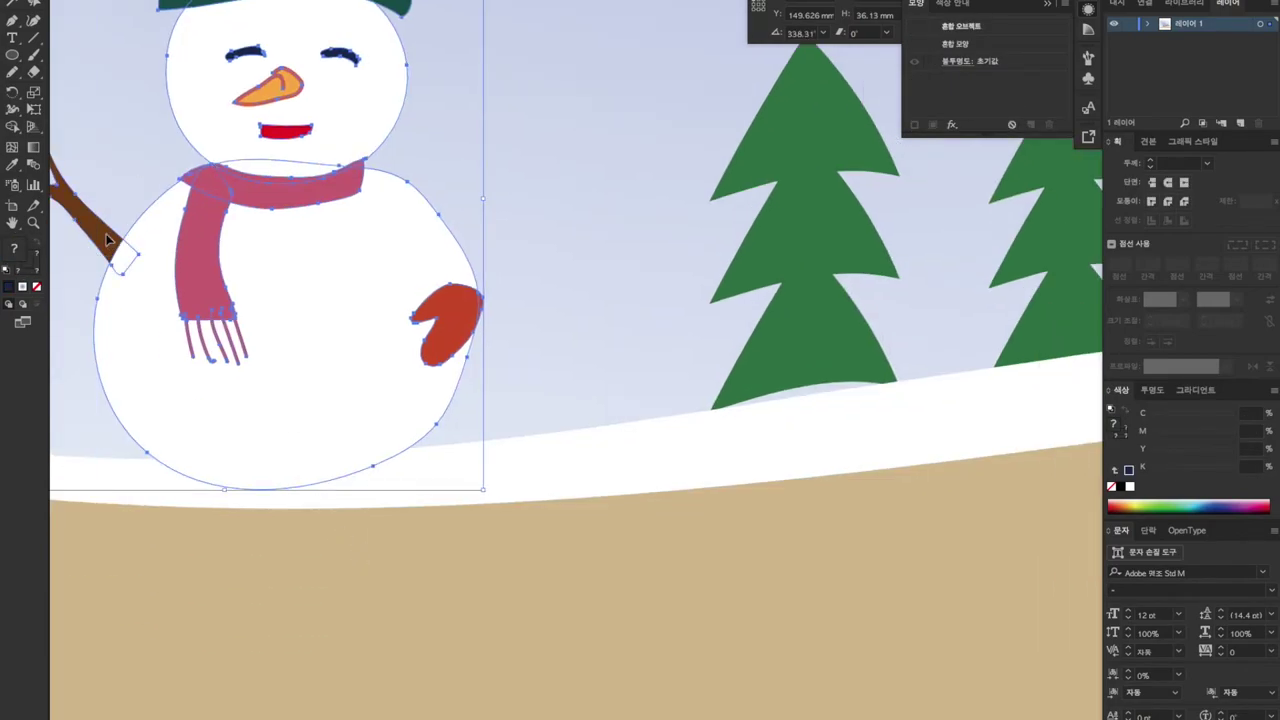
{"action": "key", "text": "ctrl+g"}
- Reshape the snowman's hat brim above the branch arm by adjusting its corner anchor points
{"action": "key", "text": "ctrl+minus"}
{"action": "key", "text": "ctrl+minus"}
{"action": "key", "text": "ctrl+minus"}
{"action": "key", "text": "ctrl+minus"}
{"action": "key", "text": "ctrl+minus"}
{"action": "left_click", "coordinate": [683, 549]}
{"action": "left_click_drag", "start_coordinate": [946, 618], "coordinate": [753, 668]}
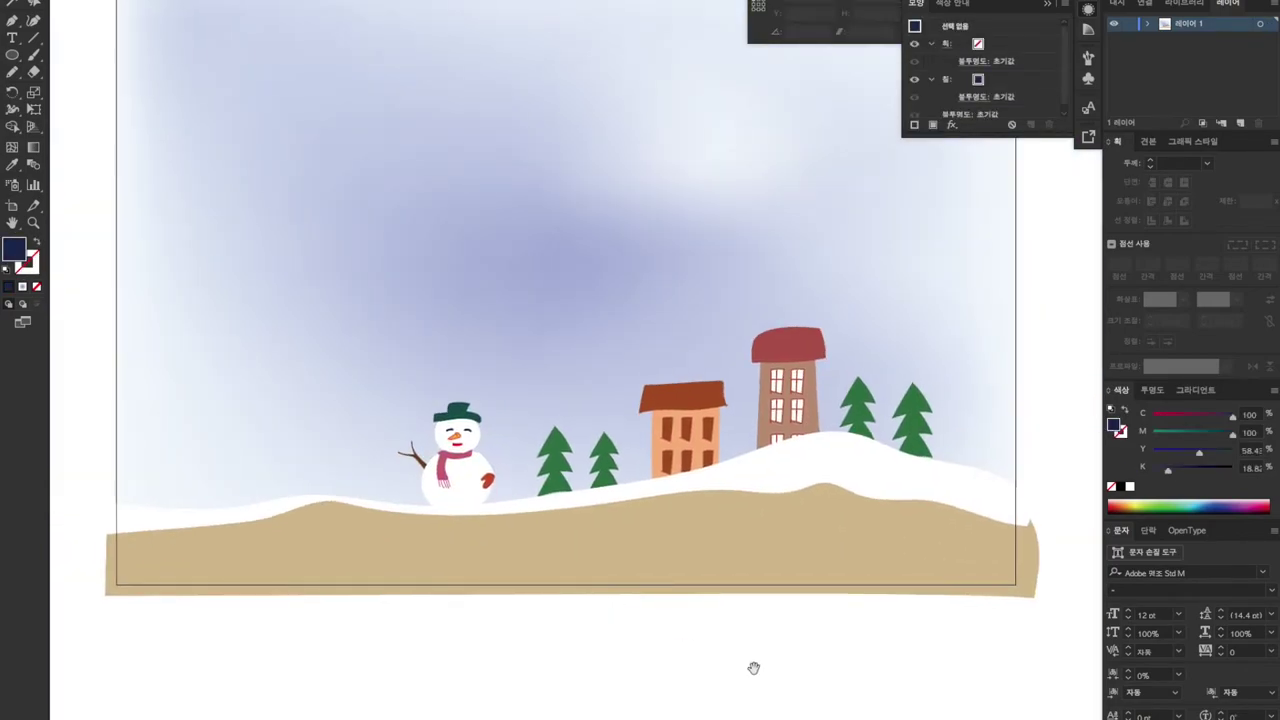
{"action": "key", "text": "ctrl+plus"}
{"action": "key", "text": "ctrl+plus"}
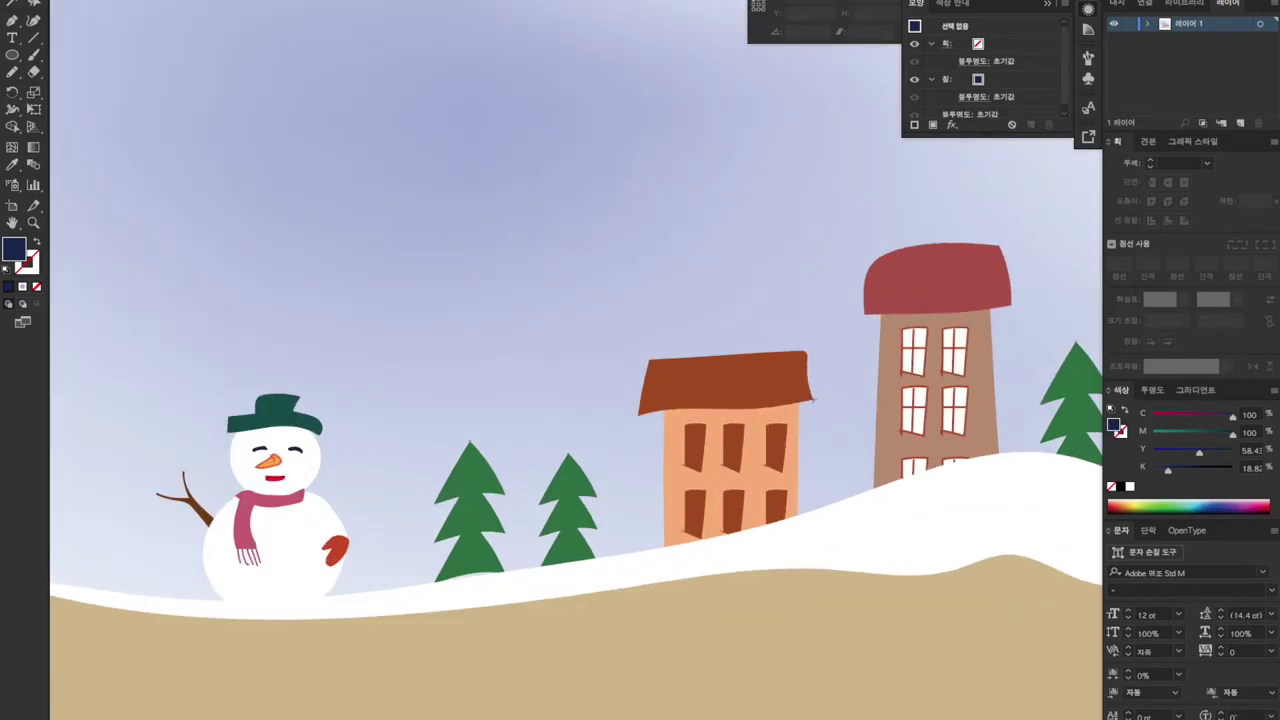
{"action": "left_click", "coordinate": [258, 424]}
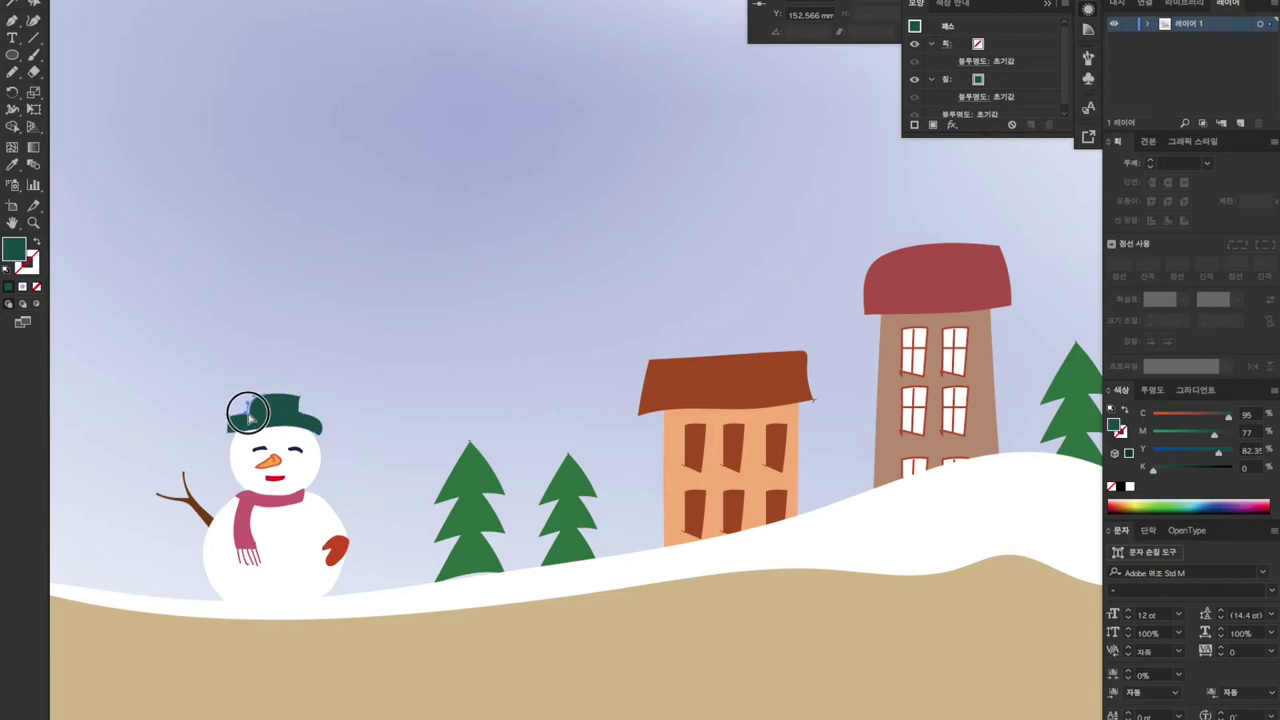
{"action": "left_click", "coordinate": [523, 637]}
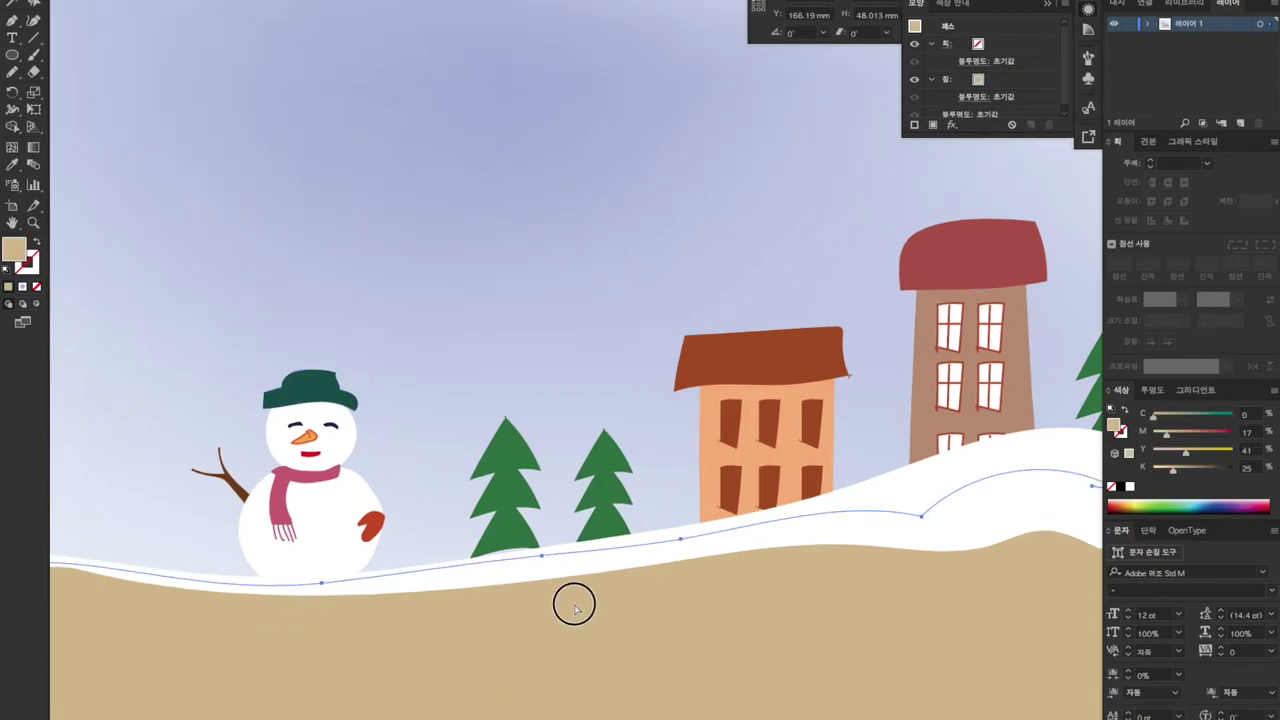
- Recolor the tree nearest the snowman olive green with cyan 71 and magenta 48
{"action": "key", "text": "ctrl+minus"}
{"action": "key", "text": "ctrl+minus"}
{"action": "scroll", "coordinate": [570, 705], "scroll_direction": "up", "scroll_amount": 2}
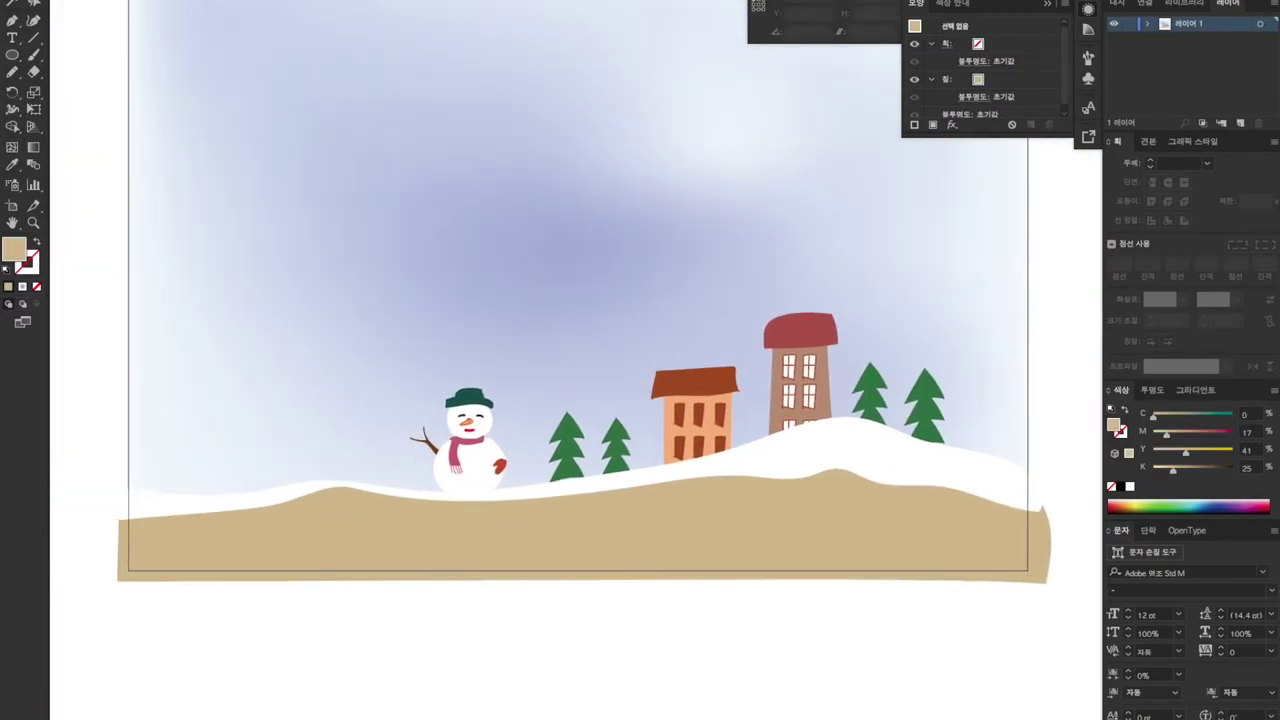
{"action": "left_click", "coordinate": [566, 445]}
{"action": "left_click", "coordinate": [1205, 420]}
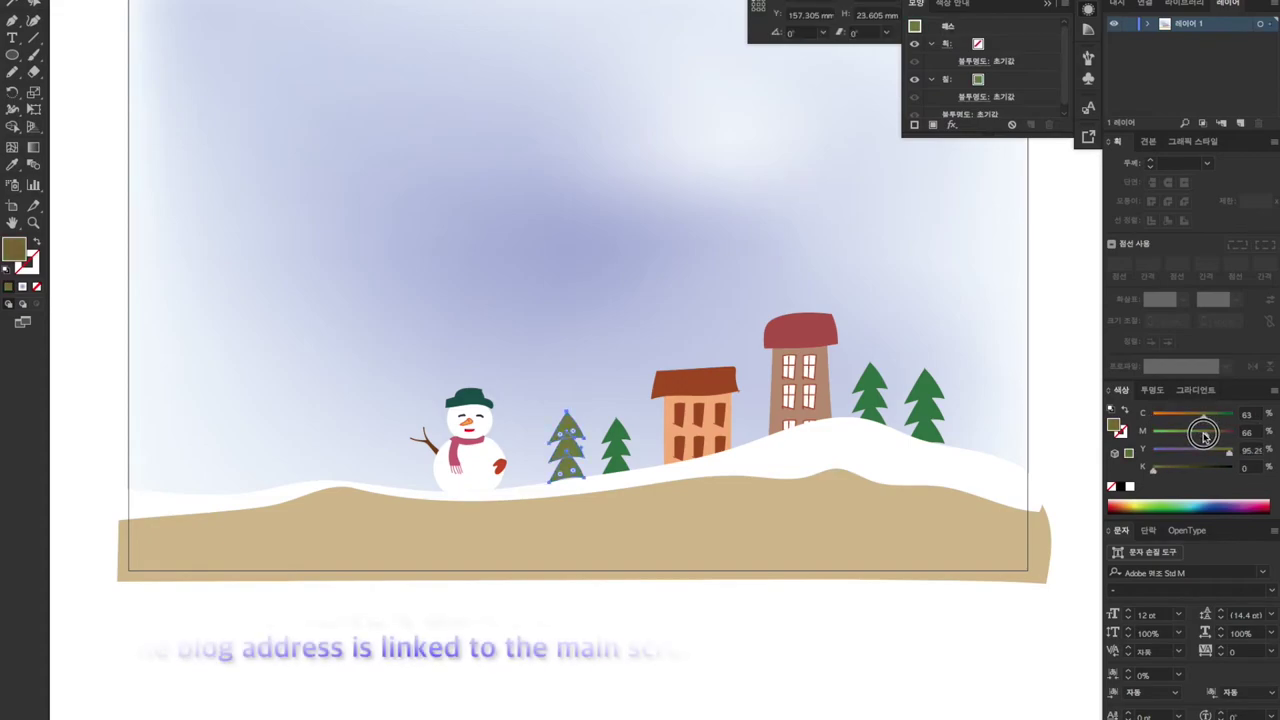
{"action": "left_click_drag", "start_coordinate": [1205, 419], "coordinate": [1211, 419]}
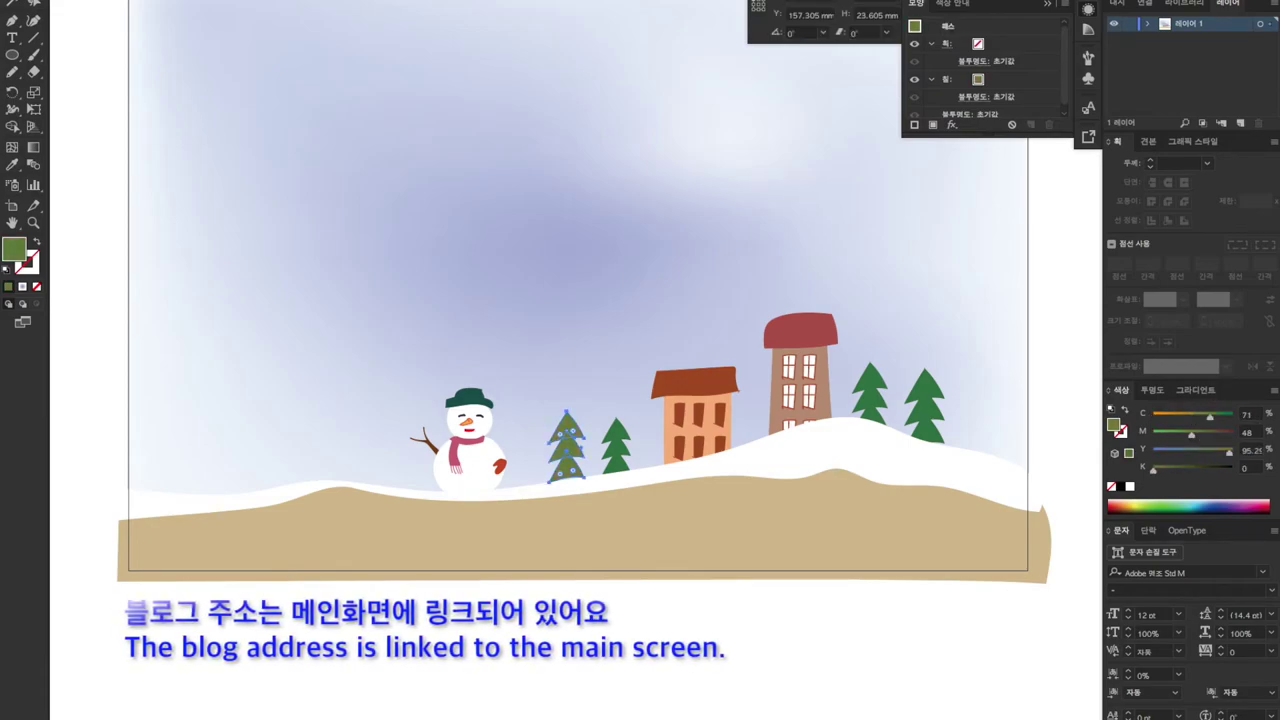
{"action": "key", "text": "ctrl+shift+a"}
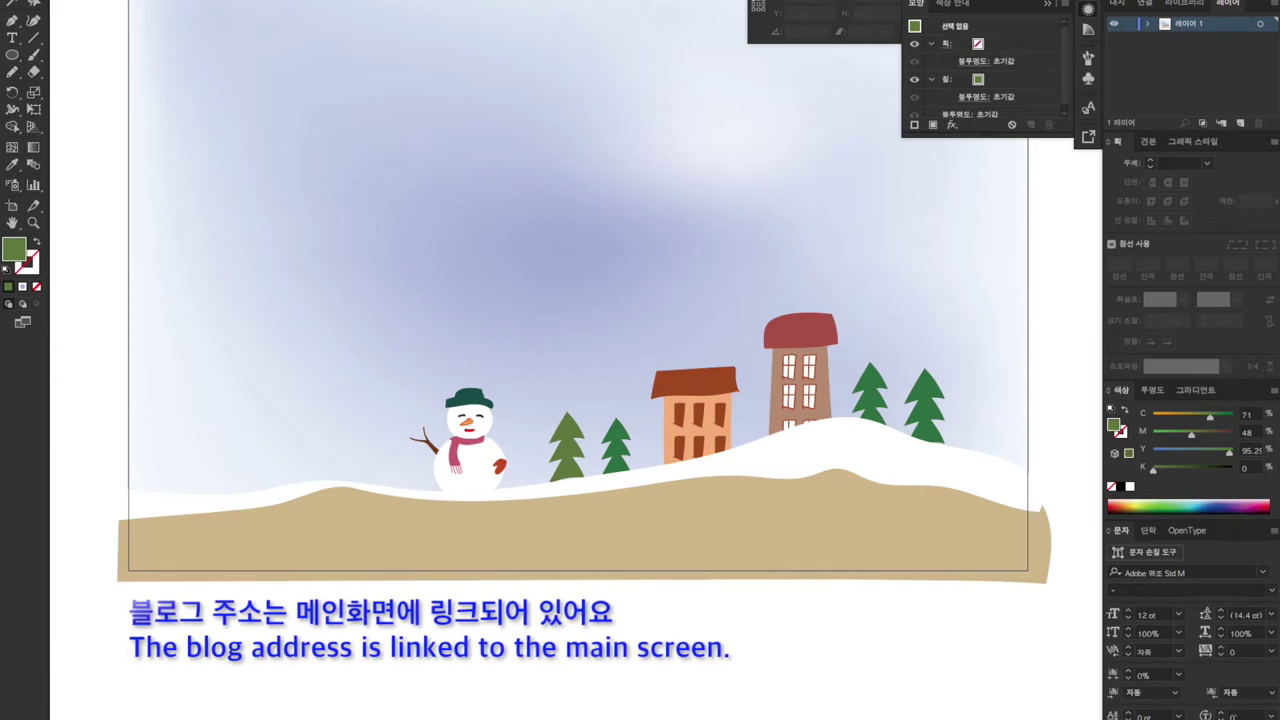
- Draw a small round snowflake in the sky above the snowman and fill it pale lavender with cyan 11, magenta 9 and black 9
{"action": "key", "text": "ctrl+0"}
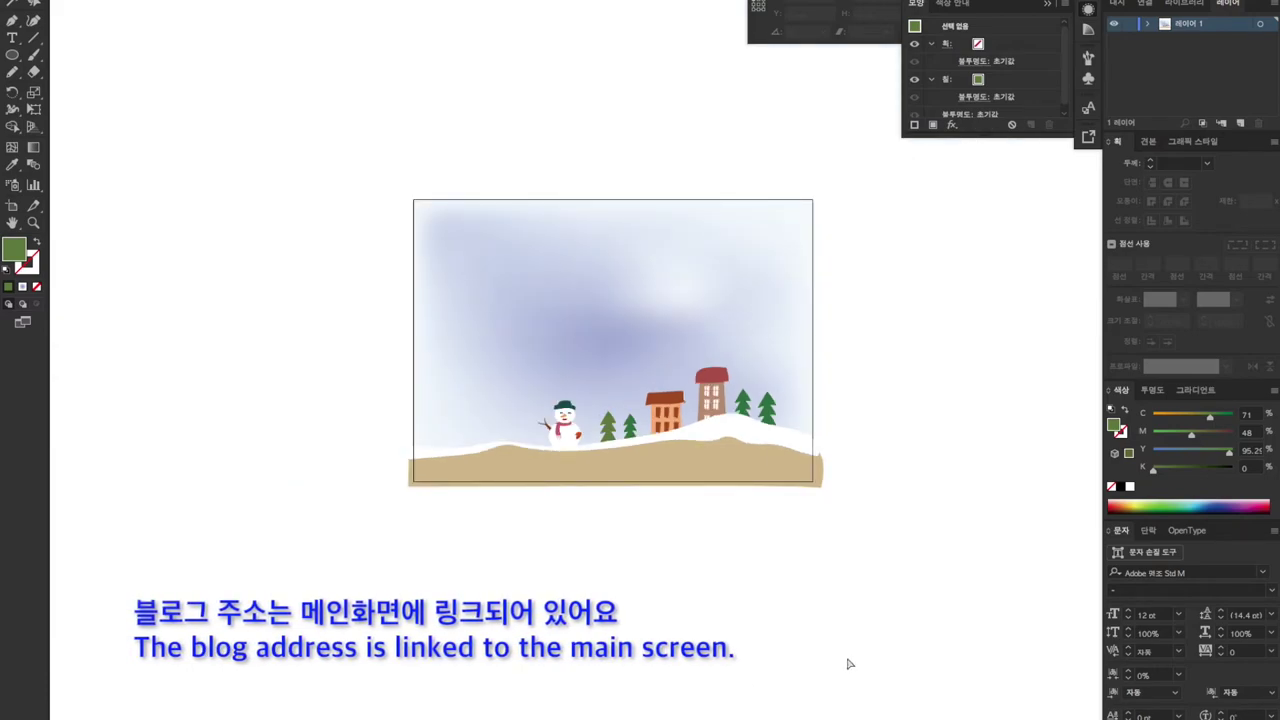
{"action": "key", "text": "ctrl+plus"}
{"action": "key", "text": "ctrl+plus"}
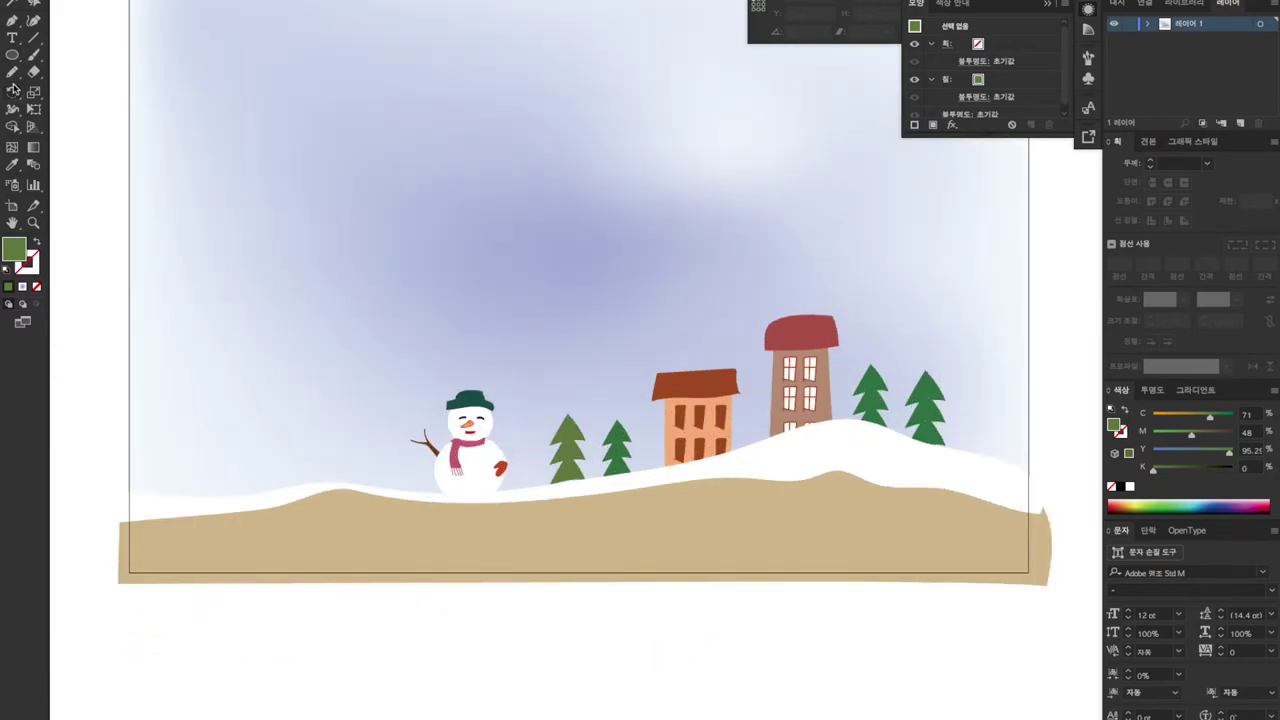
{"action": "left_click", "coordinate": [441, 246]}
{"action": "left_click", "coordinate": [1130, 487]}
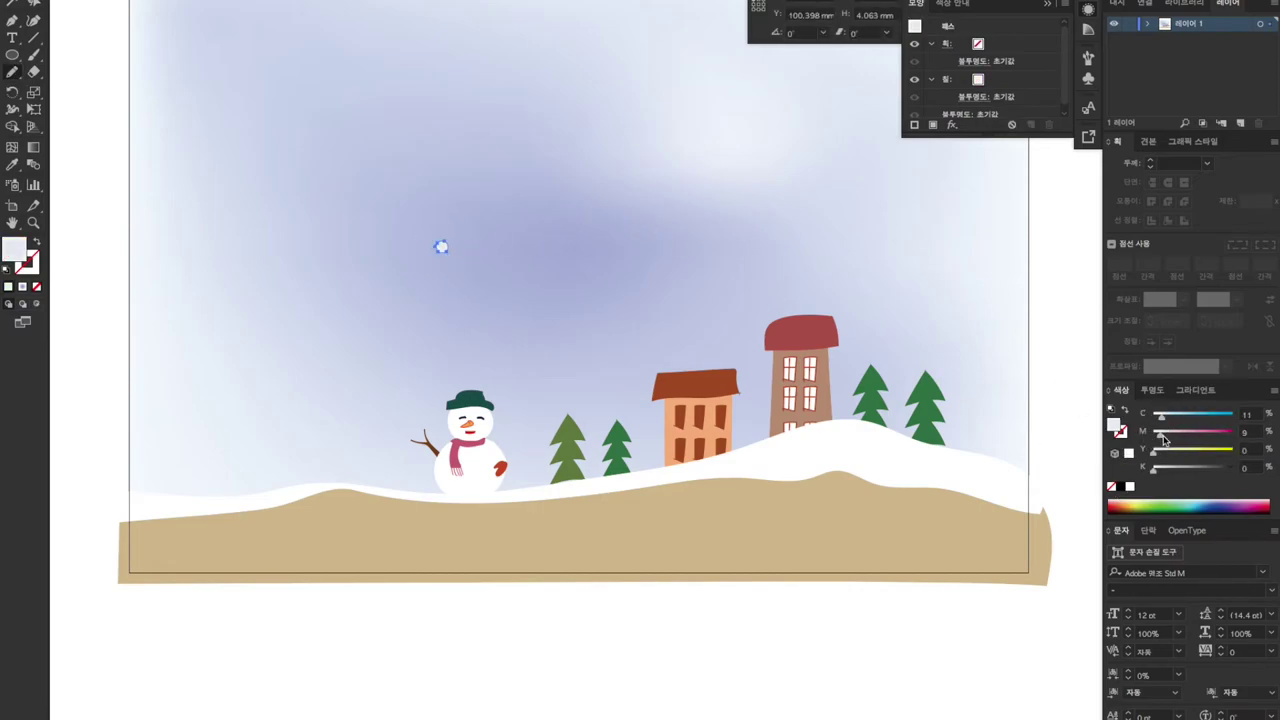
{"action": "scroll", "coordinate": [177, 90], "scroll_direction": "right", "scroll_amount": 1}
{"action": "key", "text": "v"}
{"action": "left_click", "coordinate": [71, 134]}
- Duplicate the snowflake into several smaller copies spread around the sky above the snowman and houses
{"action": "left_click", "coordinate": [436, 248]}
{"action": "left_click", "coordinate": [496, 265]}
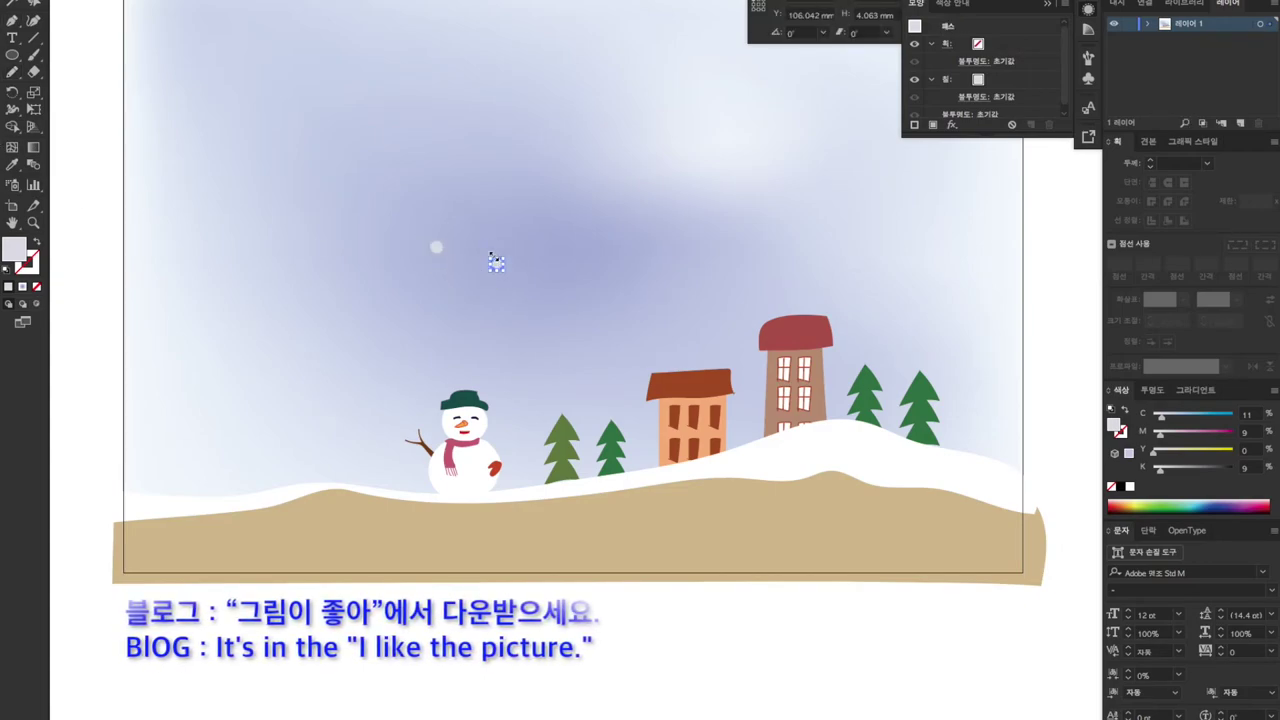
{"action": "left_click", "coordinate": [599, 244]}
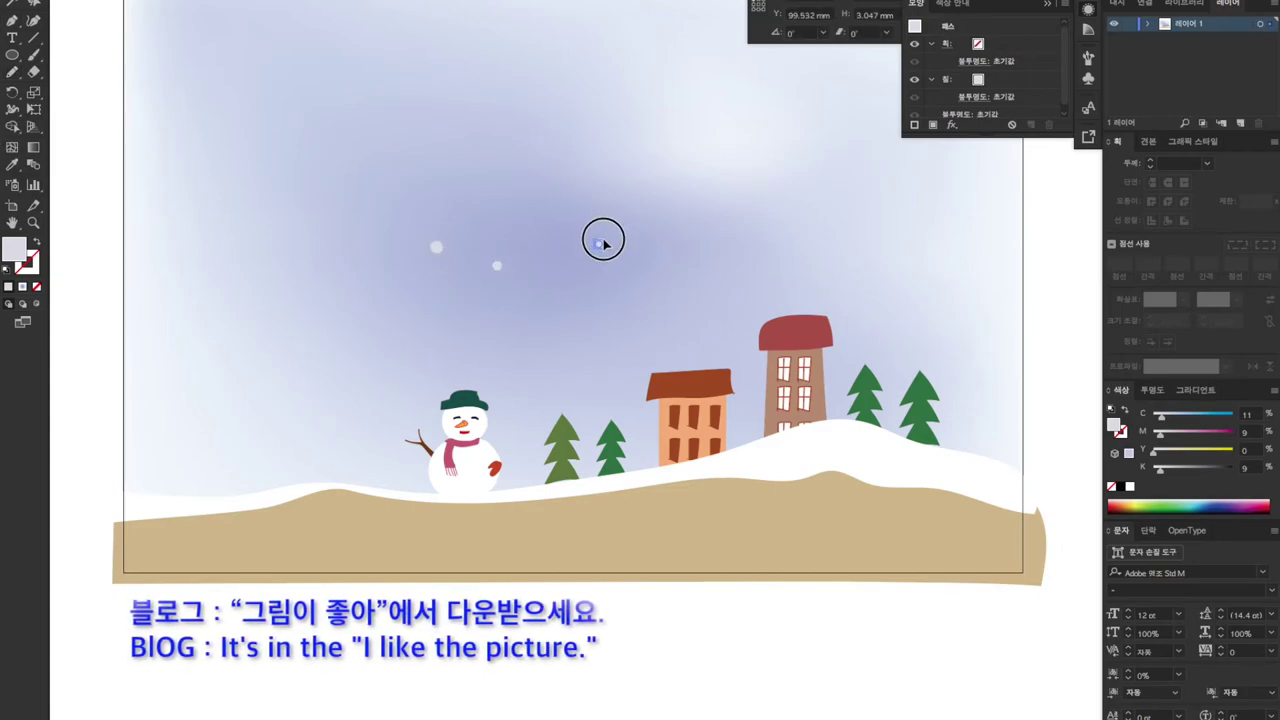
{"action": "left_click", "coordinate": [487, 309]}
{"action": "left_click_drag", "start_coordinate": [487, 309], "coordinate": [670, 280]}
- Select only the snowflakes, leaving out the scenery, and group them
{"action": "left_click_drag", "start_coordinate": [742, 614], "coordinate": [363, 245]}
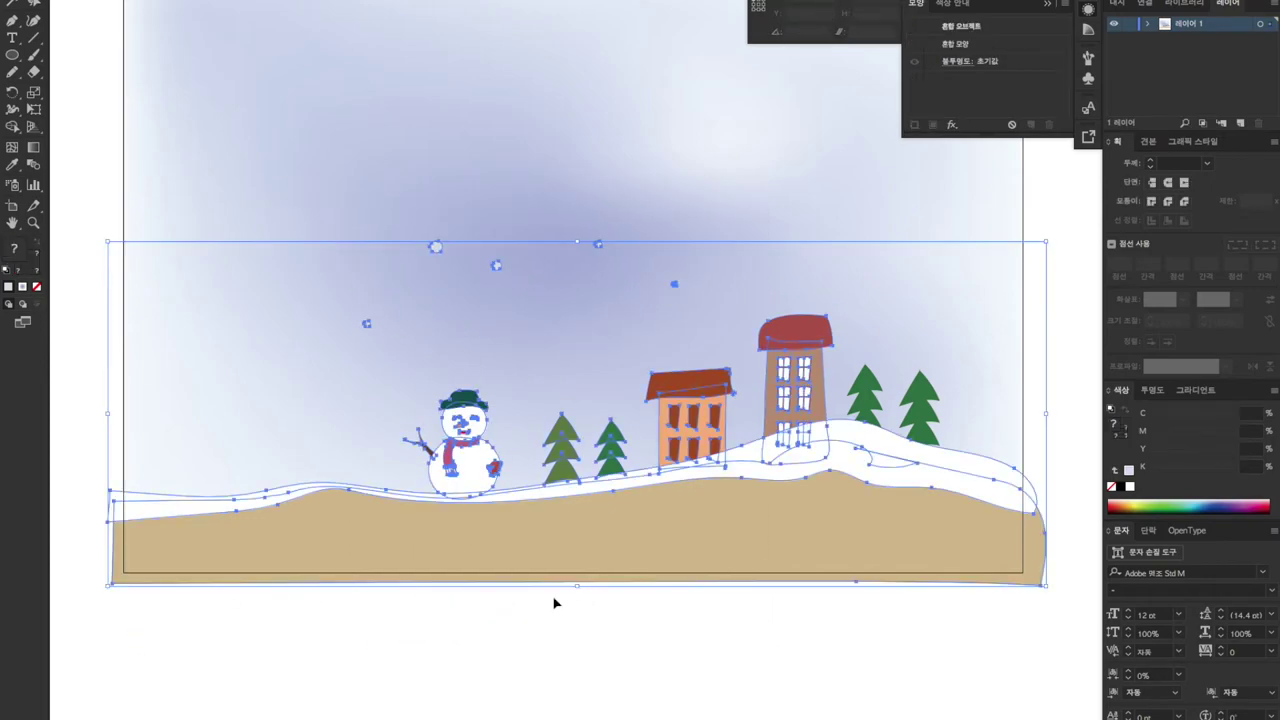
{"action": "left_click_drag", "start_coordinate": [689, 627], "coordinate": [587, 360]}
{"action": "left_click", "coordinate": [812, 402], "text": "shift"}
{"action": "left_click", "coordinate": [474, 455], "text": "shift"}
{"action": "key", "text": "ctrl+g"}
- Duplicate the snowflake group repeatedly to scatter falling snow across the whole sky
{"action": "left_click", "coordinate": [791, 223]}
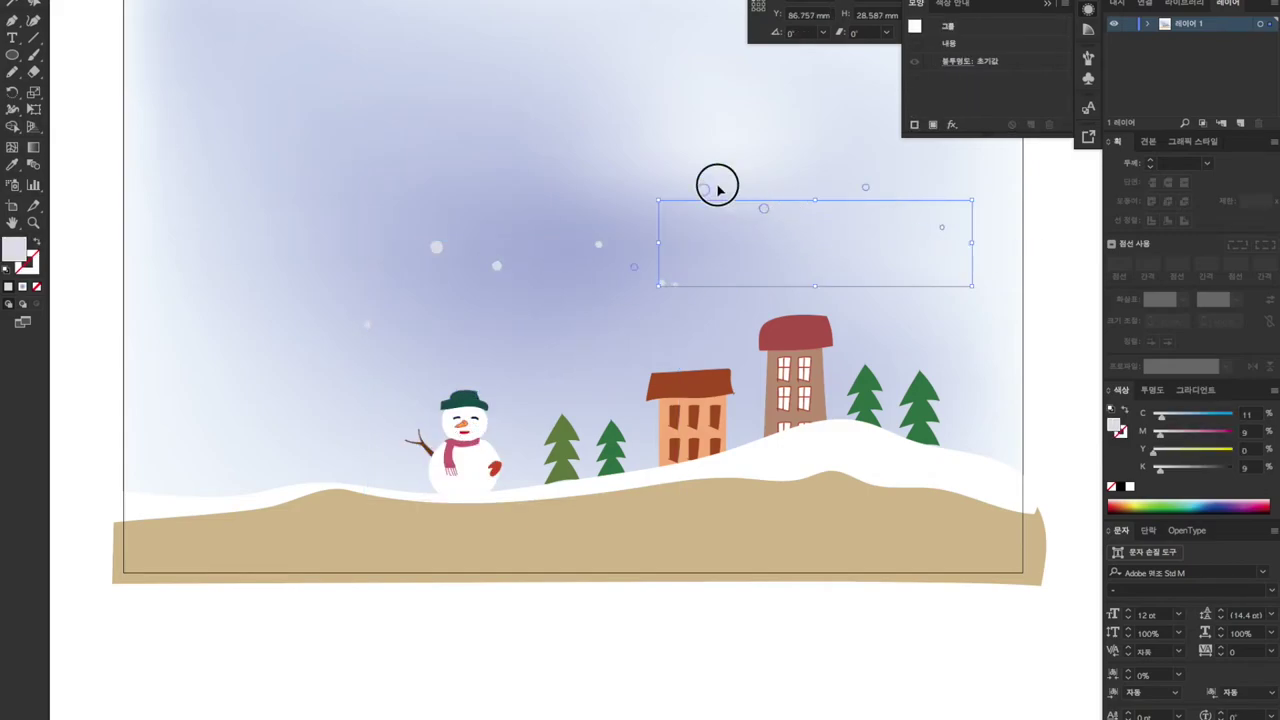
{"action": "left_click_drag", "start_coordinate": [328, 140], "coordinate": [729, 120]}
{"action": "key", "text": "ctrl+minus"}
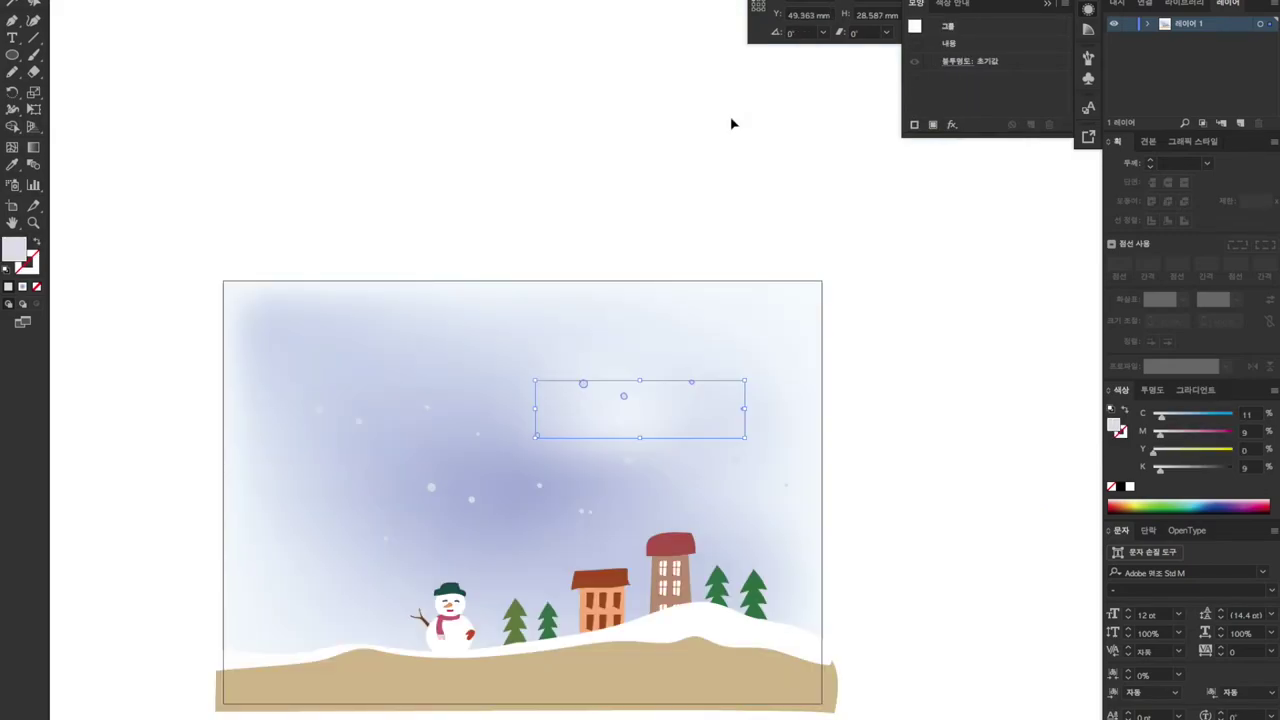
{"action": "left_click_drag", "start_coordinate": [632, 421], "coordinate": [644, 439]}
{"action": "left_click_drag", "start_coordinate": [410, 440], "coordinate": [581, 326]}
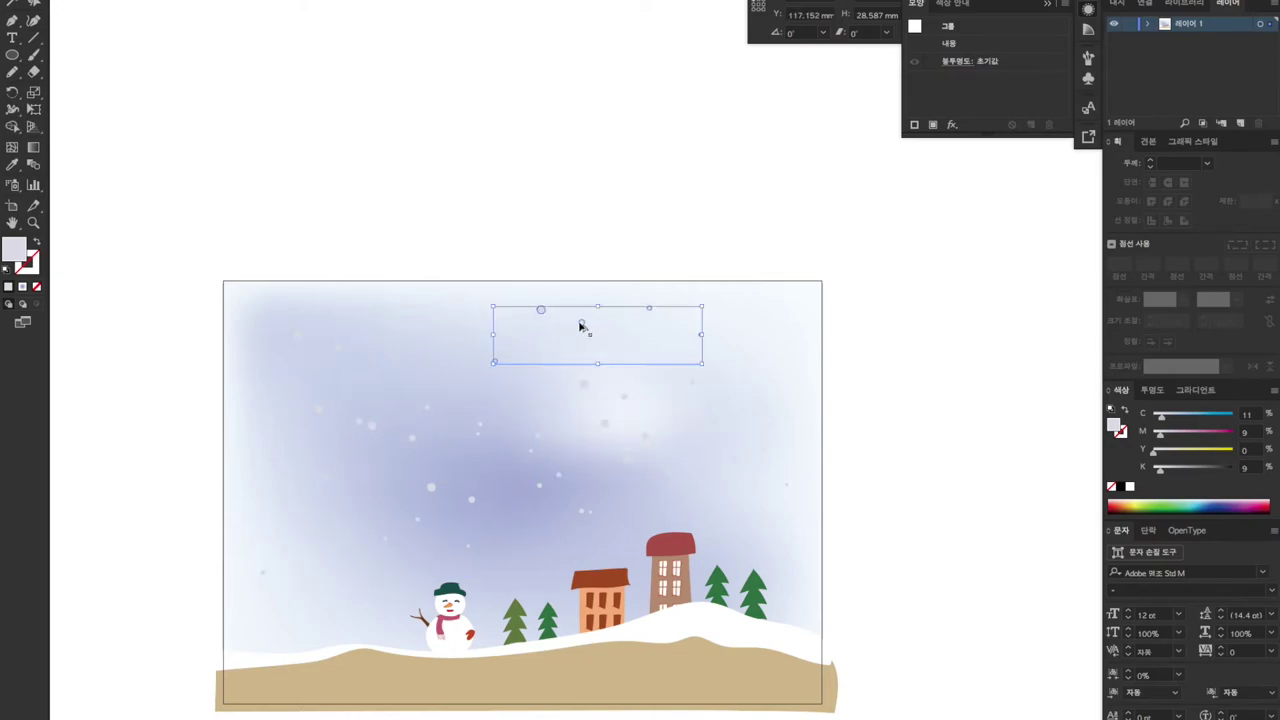
{"action": "left_click_drag", "start_coordinate": [663, 401], "coordinate": [343, 432]}
{"action": "left_click_drag", "start_coordinate": [430, 500], "coordinate": [511, 376]}
{"action": "left_click_drag", "start_coordinate": [599, 380], "coordinate": [686, 323]}
{"action": "left_click", "coordinate": [141, 274]}
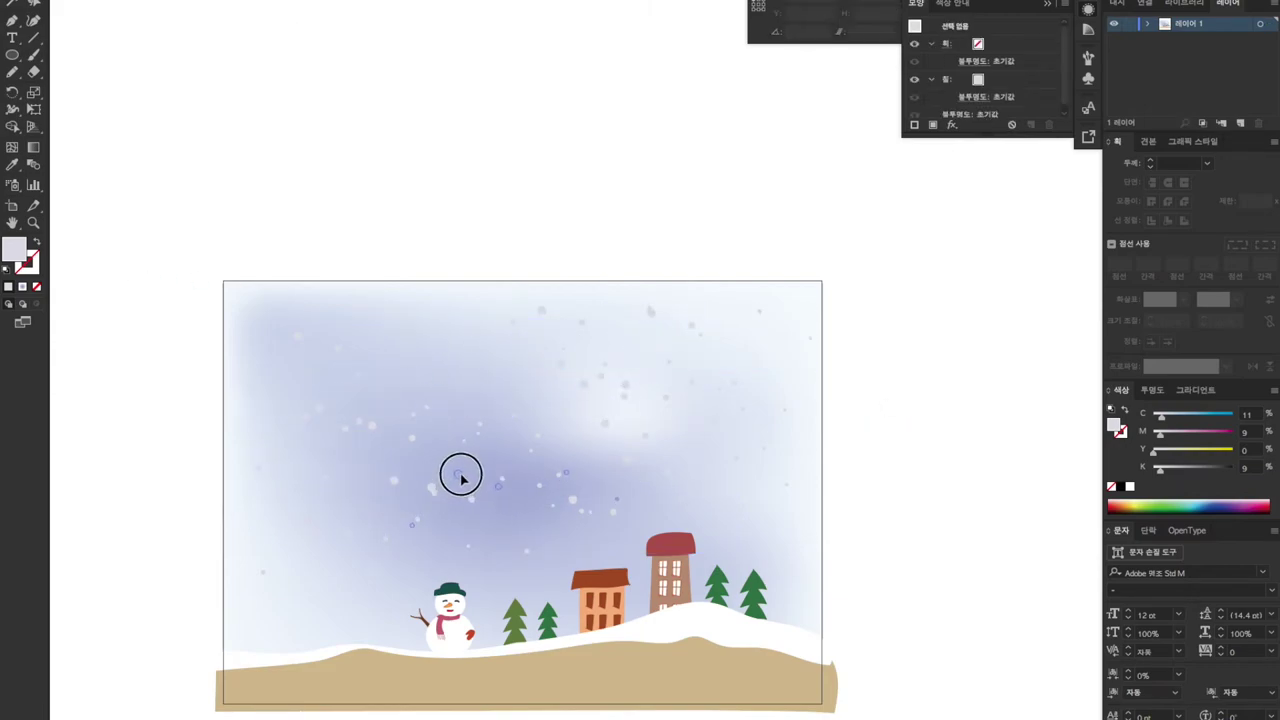
{"action": "left_click", "coordinate": [460, 477]}
- Select all the snowflake groups without the houses, trees, snowman and hills, and group them together
{"action": "left_click_drag", "start_coordinate": [190, 266], "coordinate": [1006, 663]}
{"action": "left_click", "coordinate": [686, 560], "text": "shift"}
{"action": "left_click", "coordinate": [600, 600], "text": "shift"}
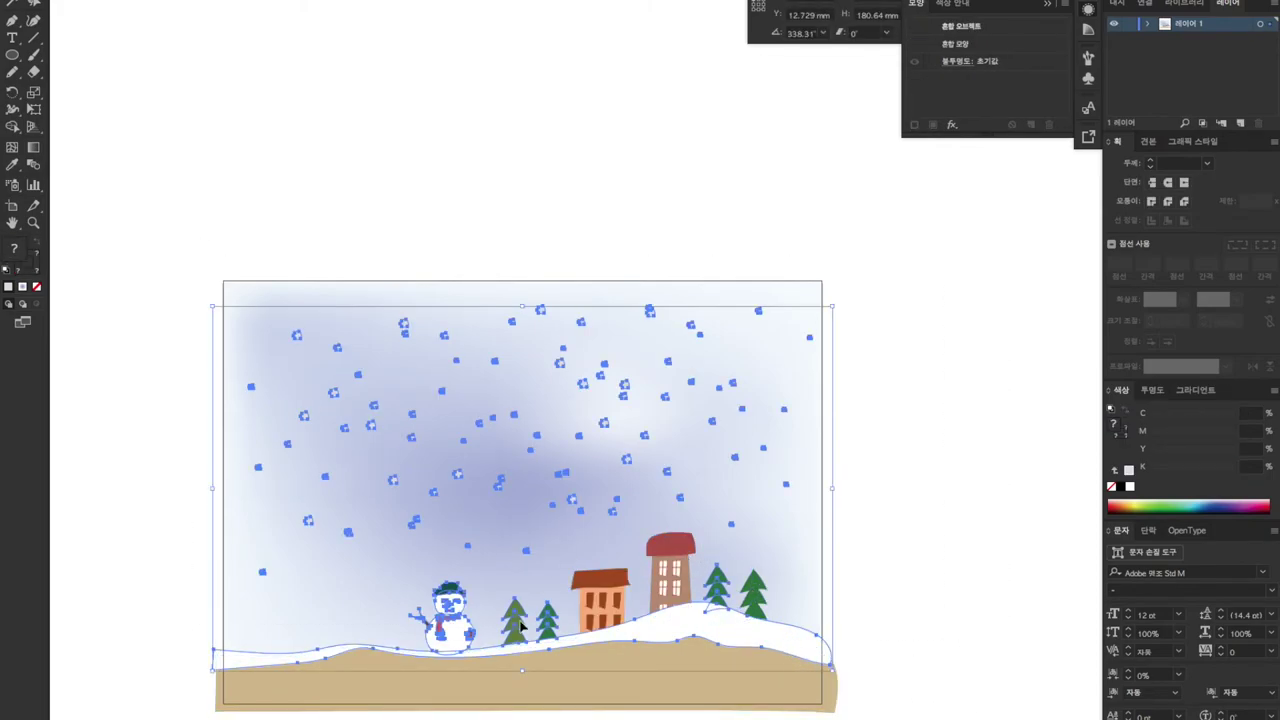
{"action": "left_click", "coordinate": [473, 614], "text": "shift"}
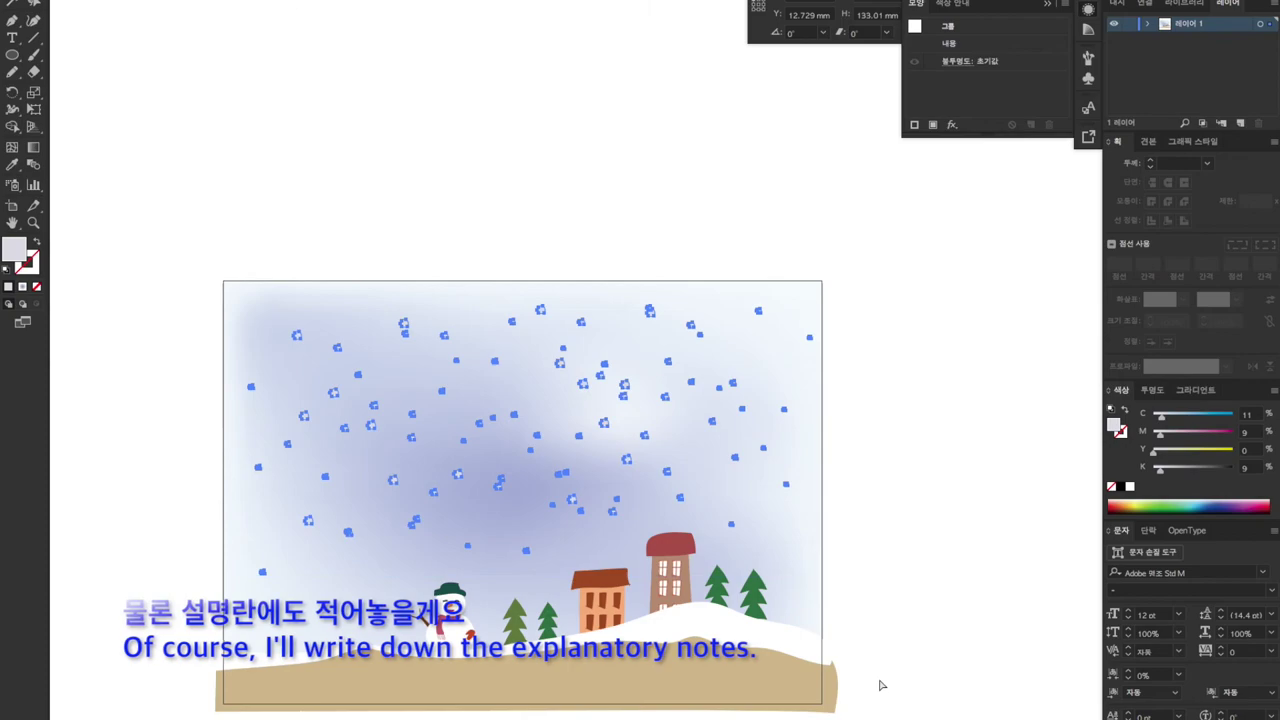
{"action": "left_click", "coordinate": [1008, 626]}
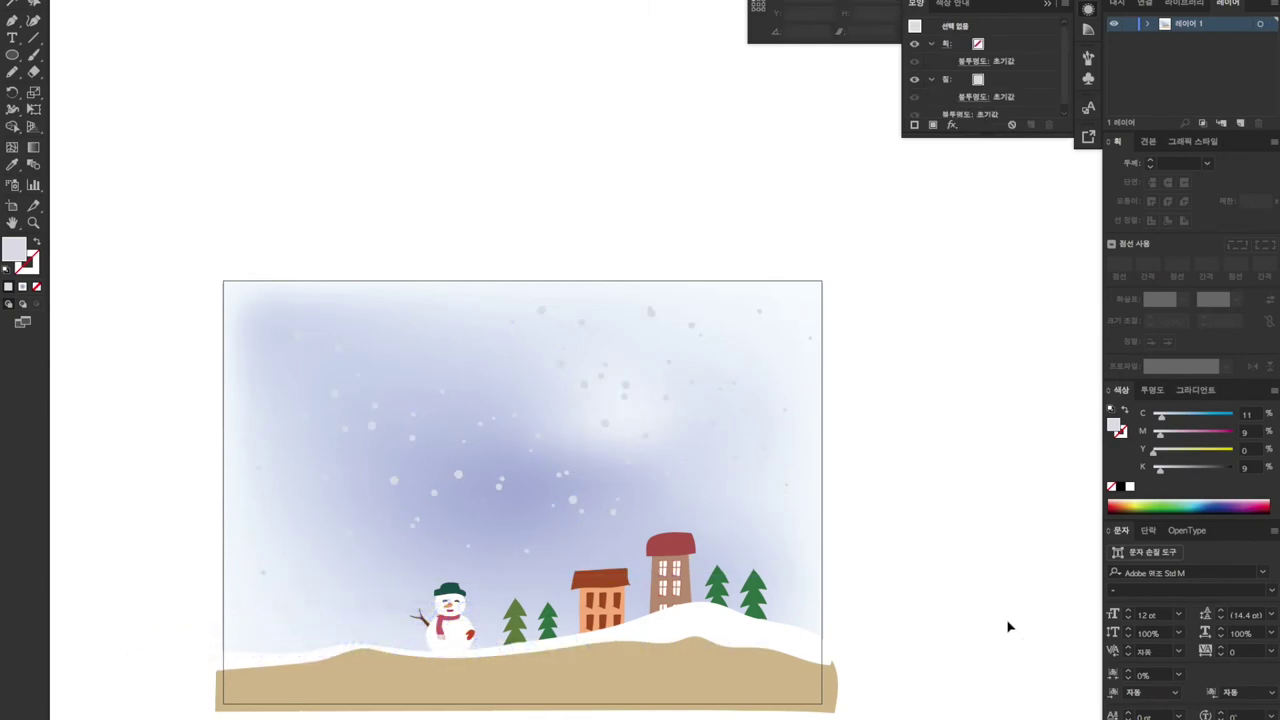
- Select the whole scene in front of the sky and widen the artboard equally on both sides
{"action": "scroll", "coordinate": [1007, 673], "scroll_direction": "left", "scroll_amount": 2}
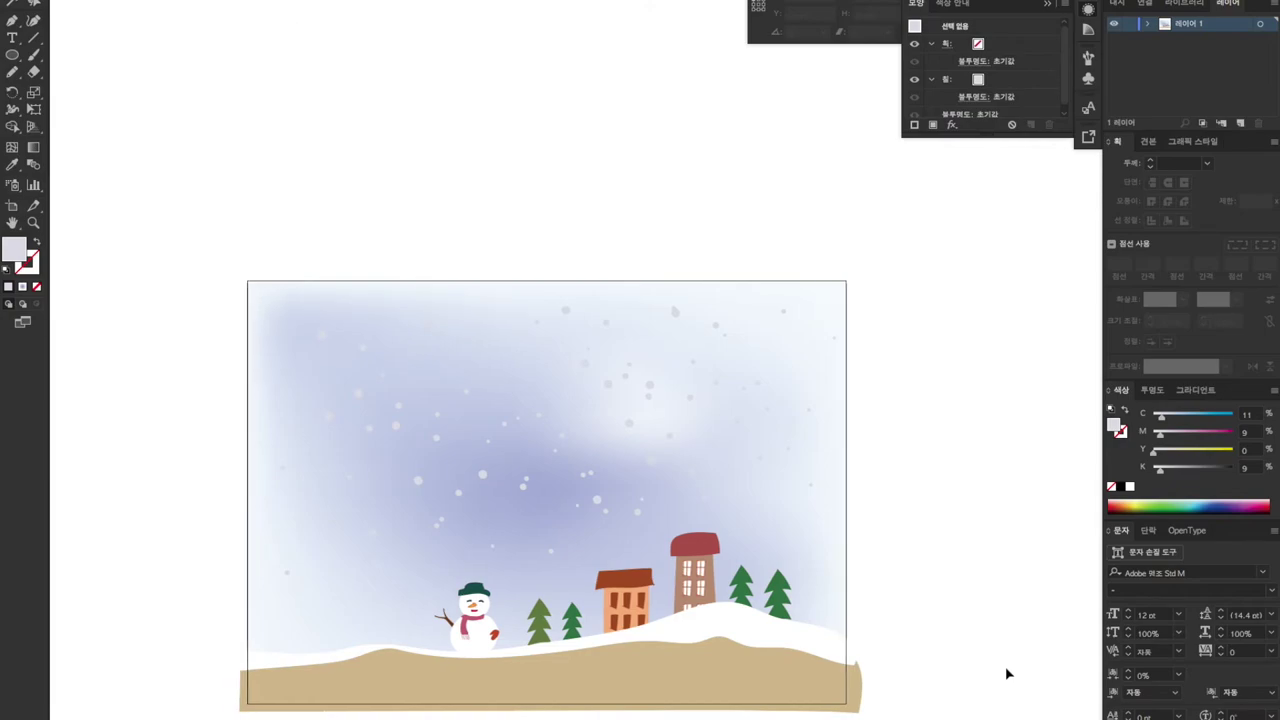
{"action": "left_click_drag", "start_coordinate": [163, 257], "coordinate": [983, 674]}
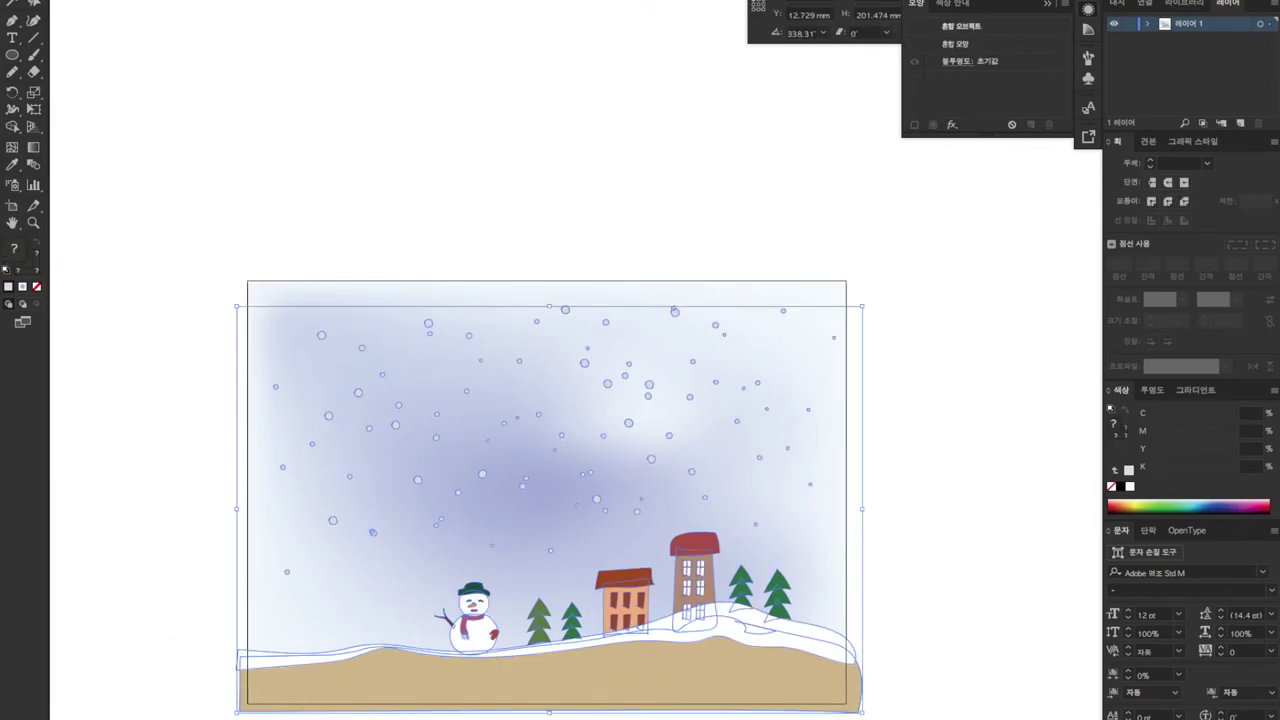
{"action": "key", "text": "shift+o"}
{"action": "left_click_drag", "start_coordinate": [847, 490], "coordinate": [882, 491]}
{"action": "key", "text": "Escape"}
{"action": "left_click", "coordinate": [335, 344]}
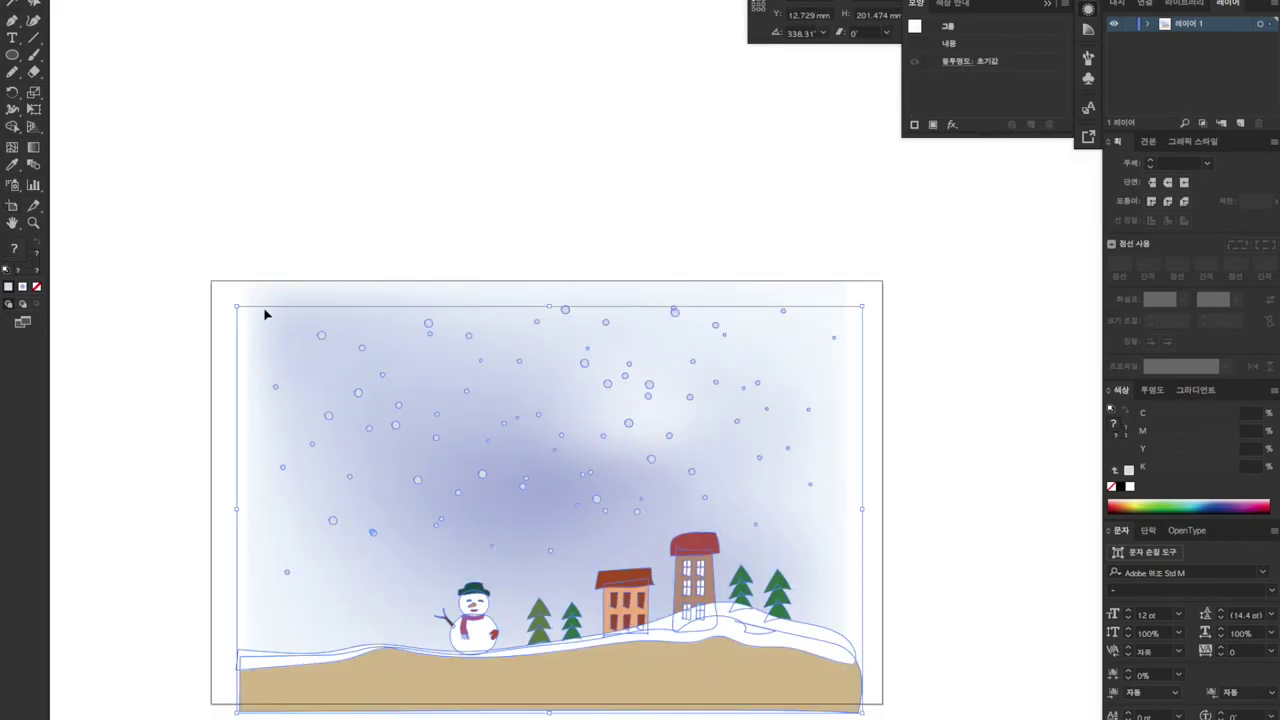
- Unlock the sky background and stretch it sideways to cover the widened artboard
{"action": "left_click", "coordinate": [68, 471]}
{"action": "key", "text": "ctrl+alt+2"}
{"action": "left_click", "coordinate": [251, 174]}
{"action": "left_click", "coordinate": [338, 290]}
{"action": "key", "text": "ctrl+2"}
{"action": "left_click", "coordinate": [340, 284]}
{"action": "left_click_drag", "start_coordinate": [249, 497], "coordinate": [206, 497]}
{"action": "left_click", "coordinate": [383, 211]}
- Ungroup the scene and stretch the snow and brown ground past both side edges of the artboard
{"action": "left_click", "coordinate": [341, 700]}
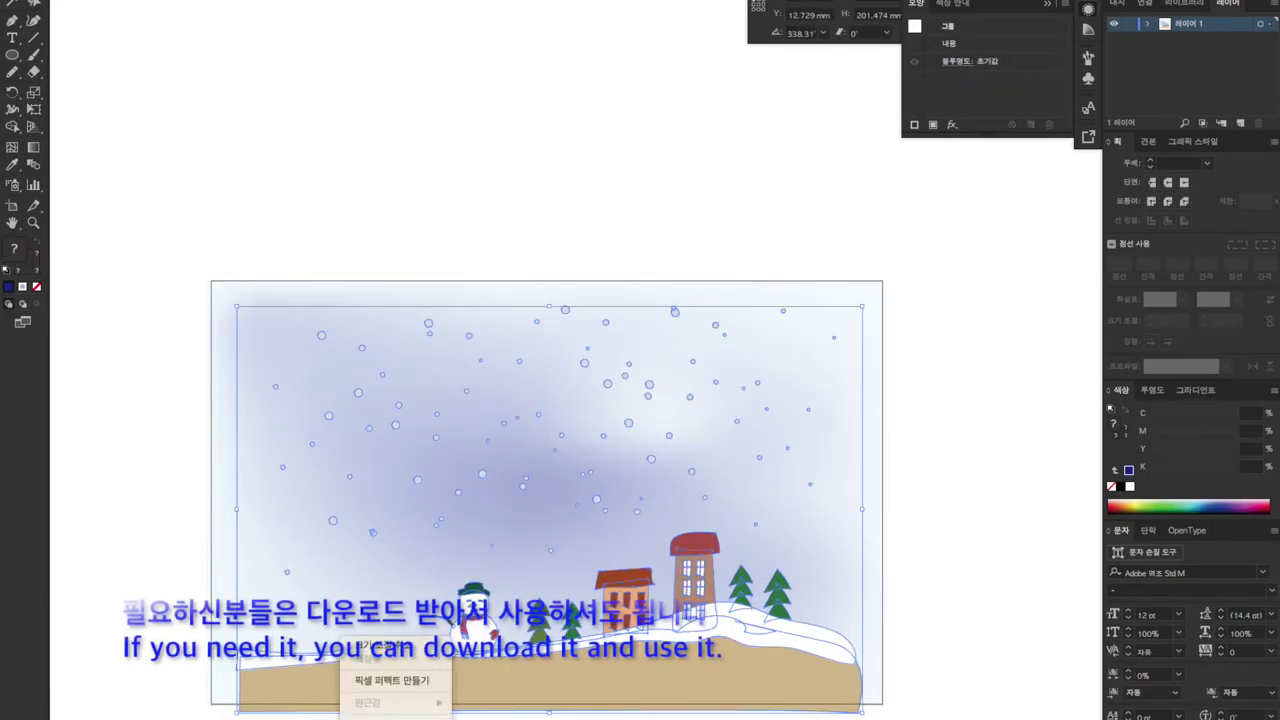
{"action": "left_click", "coordinate": [314, 680]}
{"action": "left_click_drag", "start_coordinate": [222, 657], "coordinate": [205, 657]}
{"action": "left_click_drag", "start_coordinate": [862, 657], "coordinate": [901, 657]}
{"action": "left_click", "coordinate": [980, 690]}
- Nudge the snowman, trees and houses down slightly and bring the white snow ground in front of their bases
{"action": "left_click", "coordinate": [466, 605]}
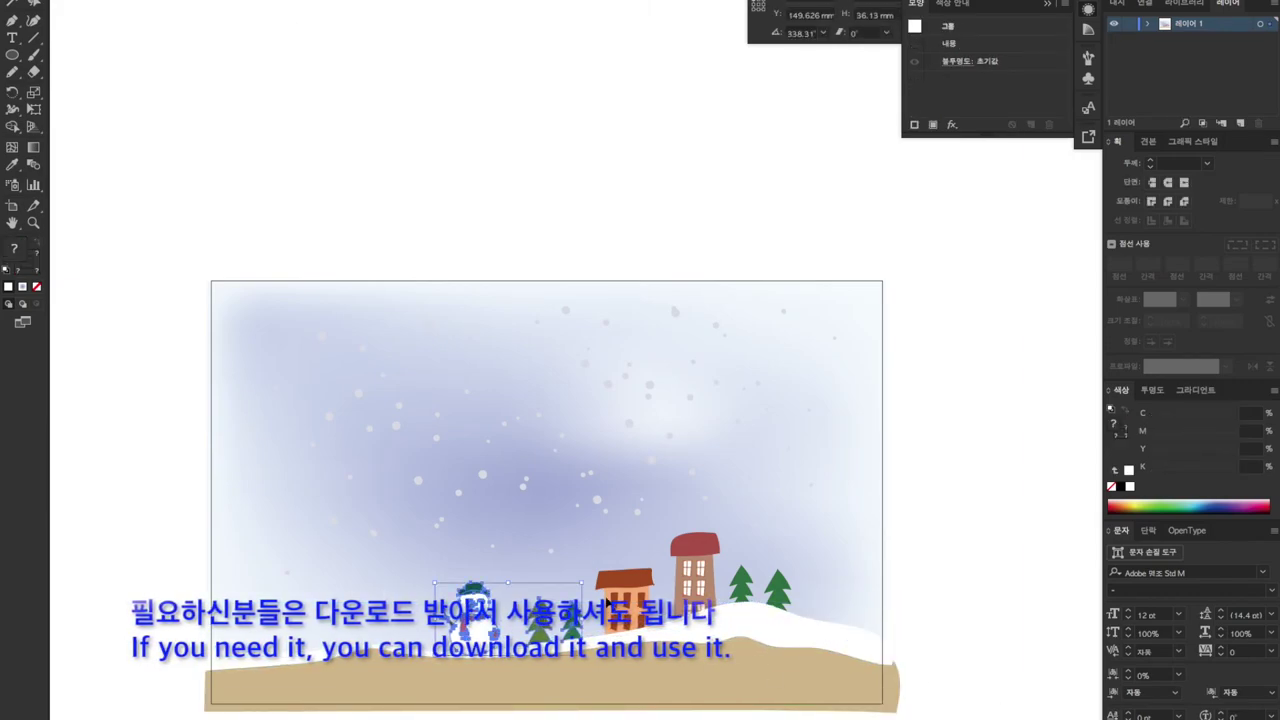
{"action": "left_click_drag", "start_coordinate": [613, 533], "coordinate": [613, 538]}
{"action": "key", "text": "a"}
{"action": "left_click", "coordinate": [955, 638]}
{"action": "left_click", "coordinate": [817, 641]}
{"action": "key", "text": "ctrl+shift+]"}
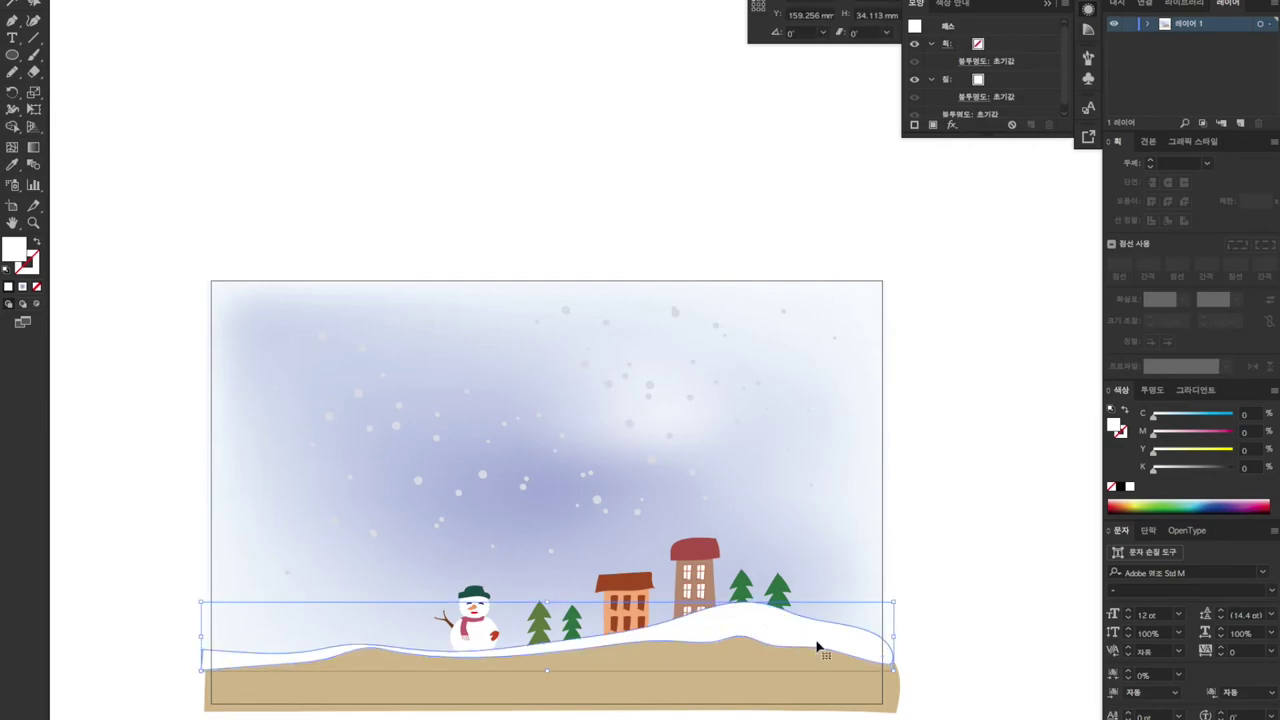
- Recolour the gradient mesh points along the top edge of the sky white
{"action": "left_click", "coordinate": [919, 593]}
{"action": "left_click_drag", "start_coordinate": [150, 244], "coordinate": [1019, 298]}
{"action": "left_click", "coordinate": [1003, 443]}
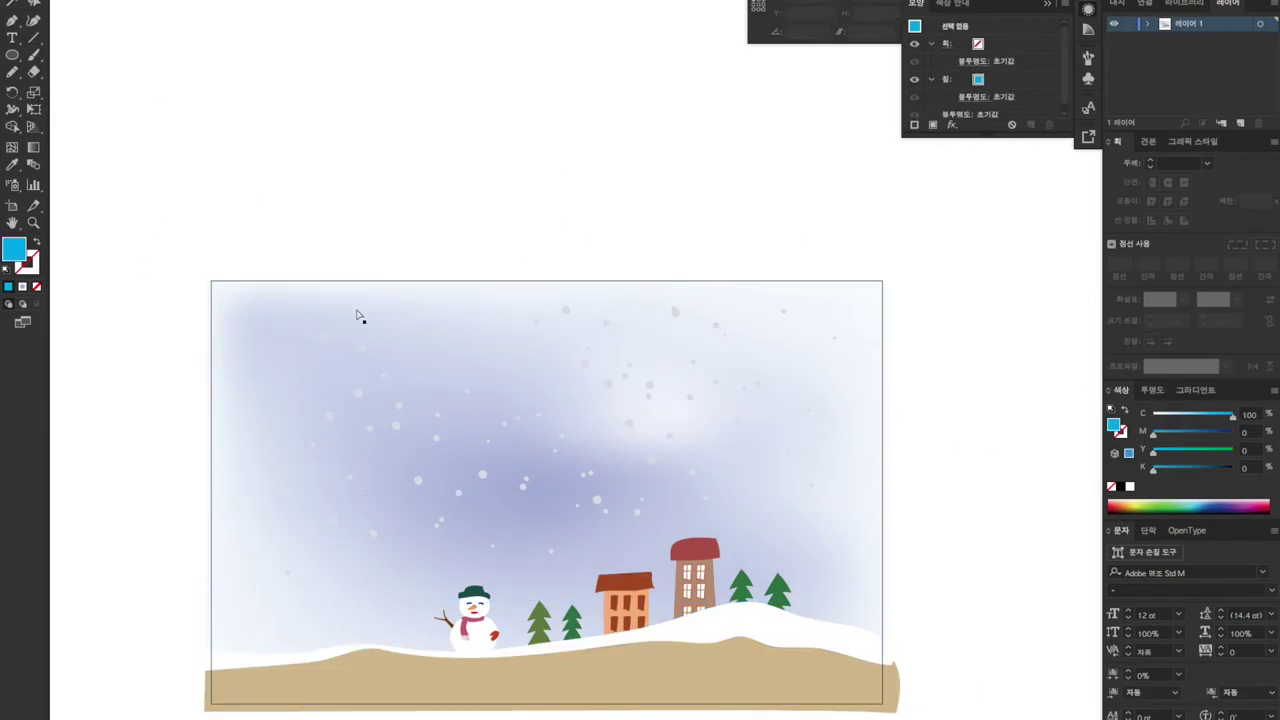
{"action": "left_click_drag", "start_coordinate": [286, 288], "coordinate": [375, 308]}
{"action": "left_click_drag", "start_coordinate": [262, 264], "coordinate": [269, 310]}
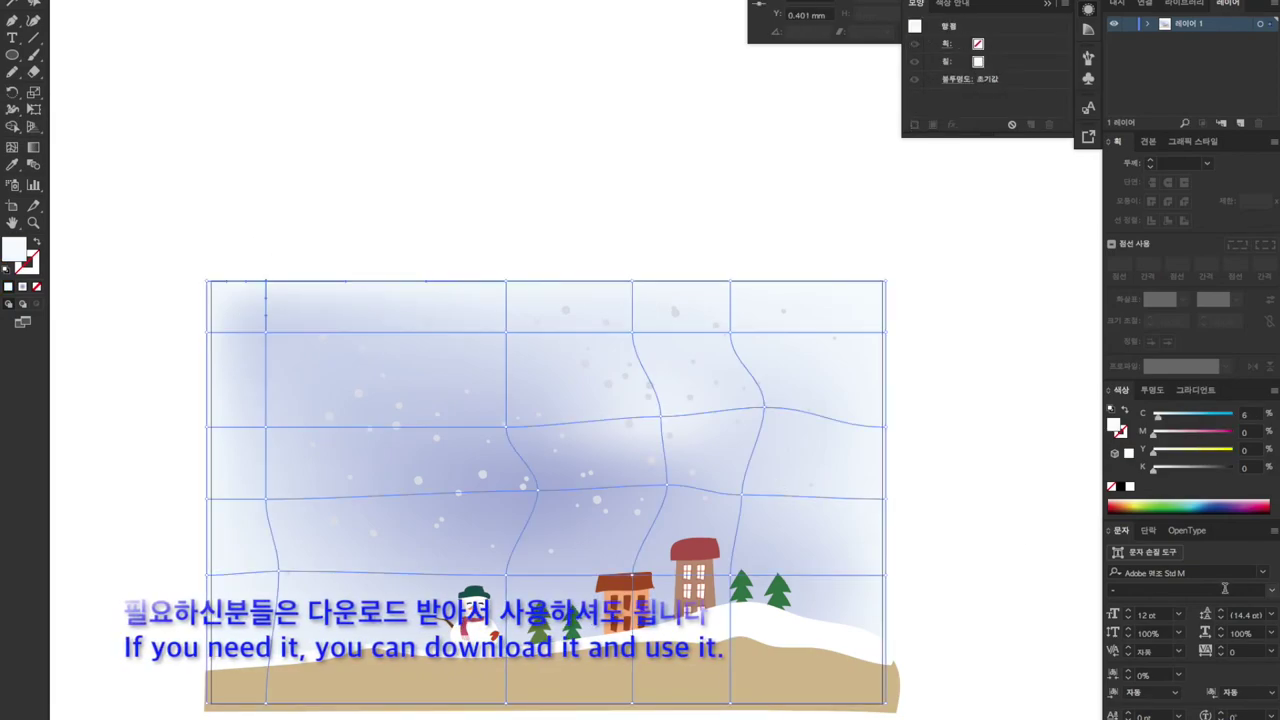
{"action": "left_click_drag", "start_coordinate": [488, 263], "coordinate": [534, 311]}
{"action": "left_click", "coordinate": [1130, 487]}
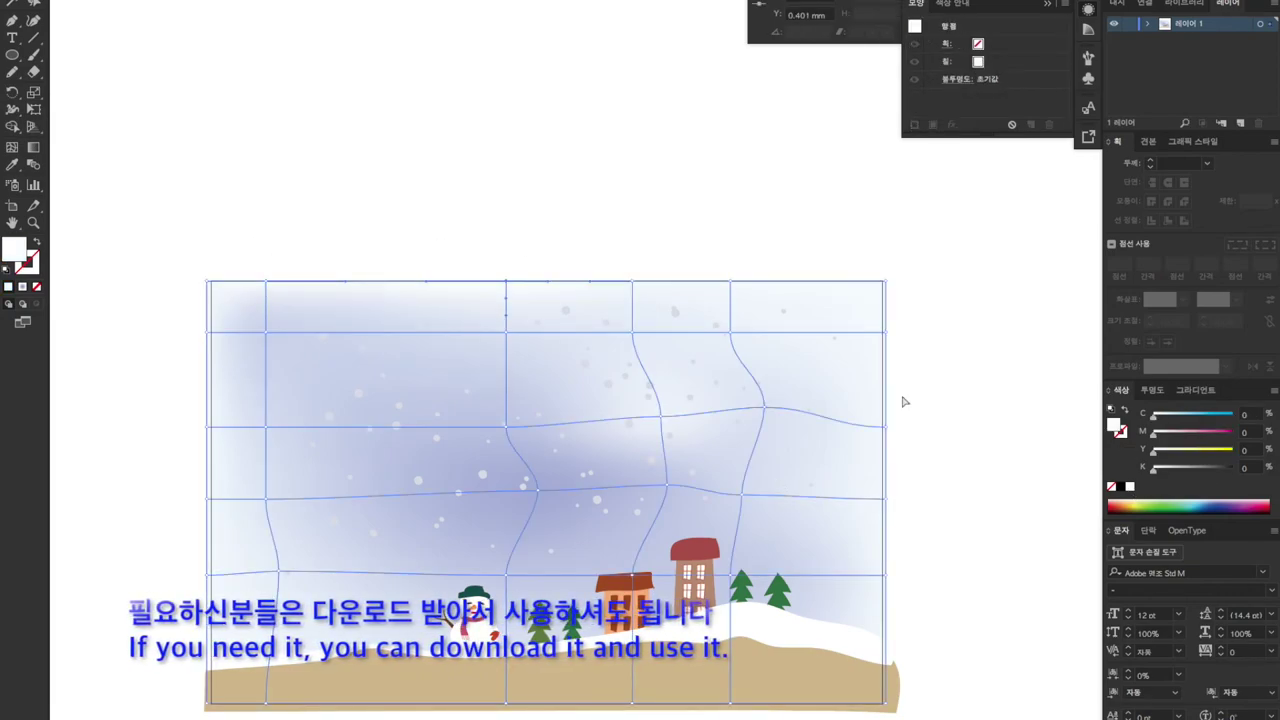
{"action": "left_click_drag", "start_coordinate": [708, 262], "coordinate": [783, 323]}
{"action": "left_click", "coordinate": [1130, 487]}
{"action": "left_click_drag", "start_coordinate": [864, 262], "coordinate": [919, 308]}
{"action": "left_click", "coordinate": [1129, 487]}
{"action": "left_click", "coordinate": [33, 208]}
{"action": "left_click_drag", "start_coordinate": [183, 246], "coordinate": [211, 294]}
{"action": "key", "text": "a"}
{"action": "left_click", "coordinate": [373, 179]}
{"action": "key", "text": "super+z"}
- Select the mesh points in the upper left of the sky and recolour them white
{"action": "left_click_drag", "start_coordinate": [134, 258], "coordinate": [244, 340]}
{"action": "left_click", "coordinate": [905, 380]}
{"action": "left_click_drag", "start_coordinate": [154, 250], "coordinate": [290, 478]}
{"action": "left_click", "coordinate": [1130, 487]}
{"action": "left_click", "coordinate": [986, 558]}
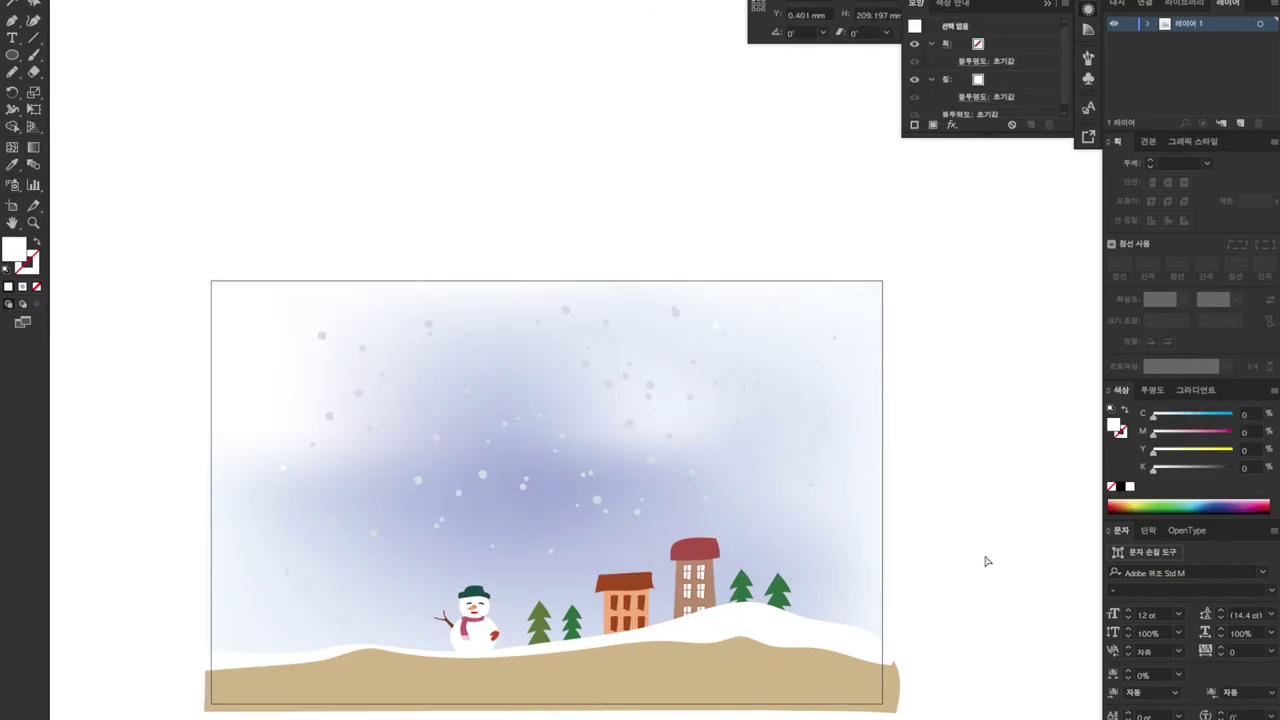
- Recolour the sky's mesh points across the upper centre and right side white
{"action": "left_click_drag", "start_coordinate": [952, 446], "coordinate": [792, 238]}
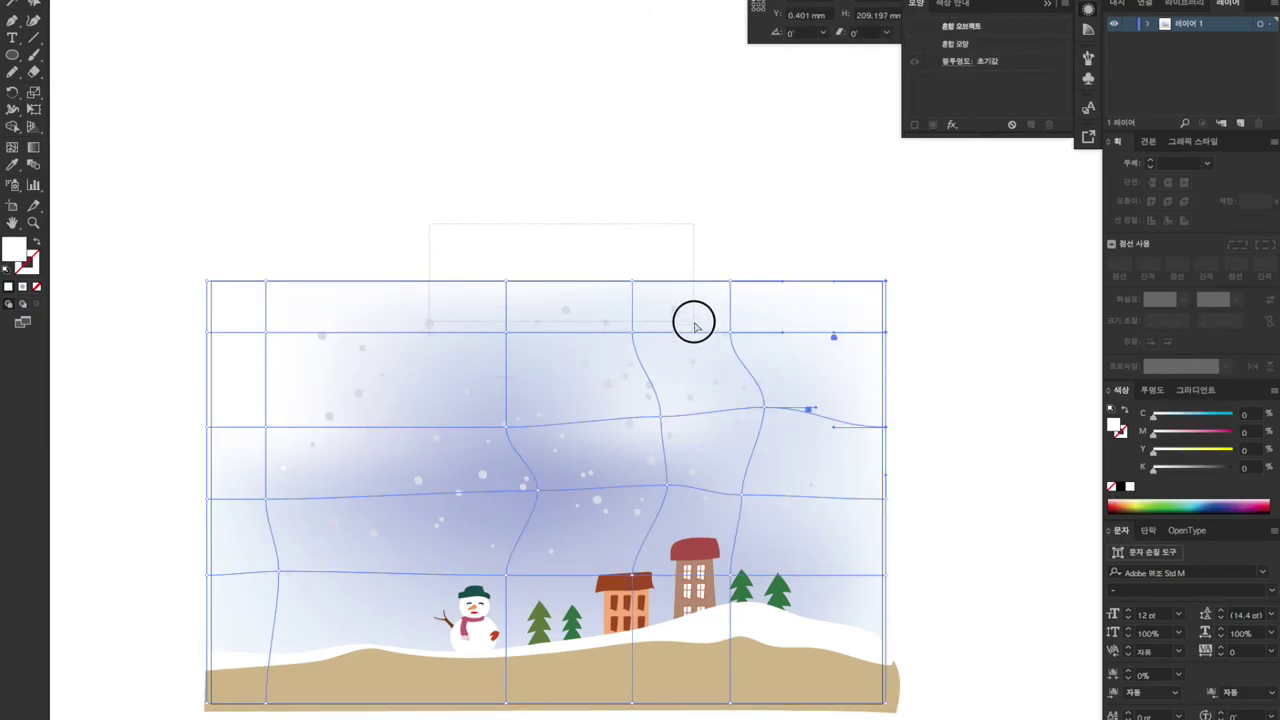
{"action": "left_click_drag", "start_coordinate": [694, 322], "coordinate": [694, 323]}
{"action": "left_click", "coordinate": [1130, 487]}
{"action": "left_click", "coordinate": [965, 465]}
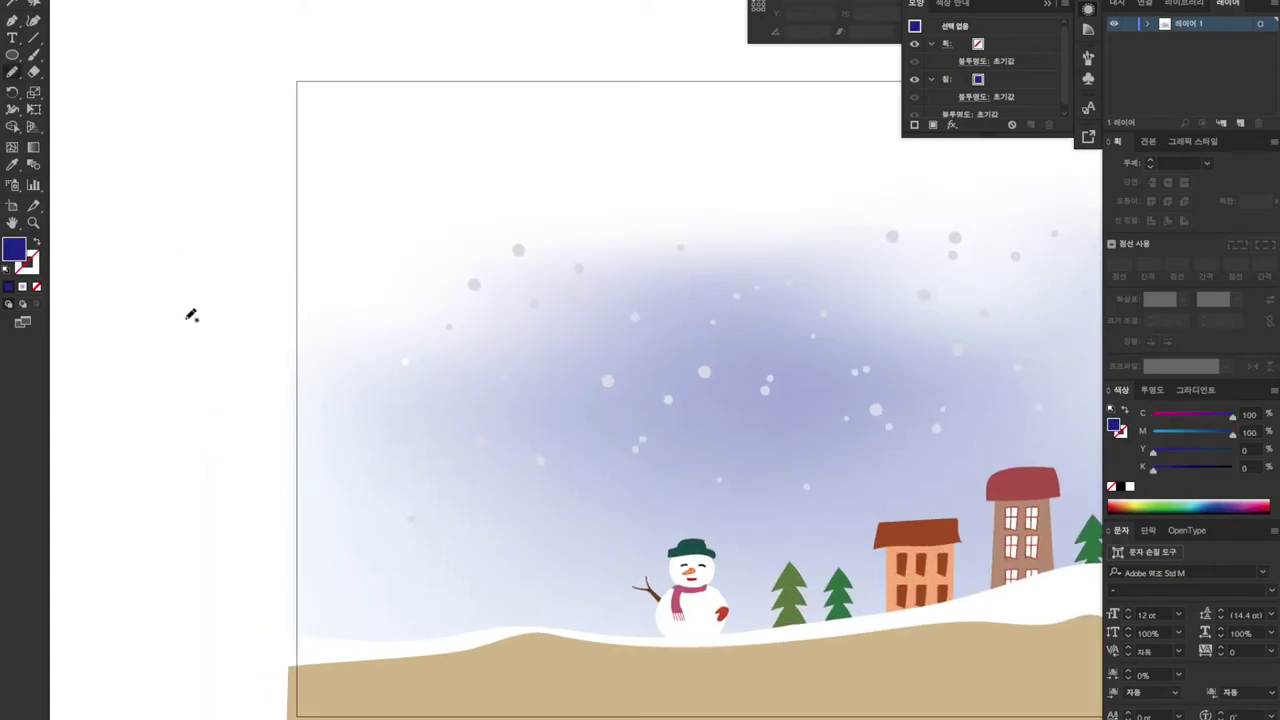
- Draw a tall fir tree beside the artboard from five overlapping triangular shapes with the Pencil tool
{"action": "mouse_move", "coordinate": [192, 342]}
{"action": "left_mouse_down"}
{"action": "mouse_move", "coordinate": [179, 295]}
{"action": "mouse_move", "coordinate": [159, 388]}
{"action": "left_mouse_up"}
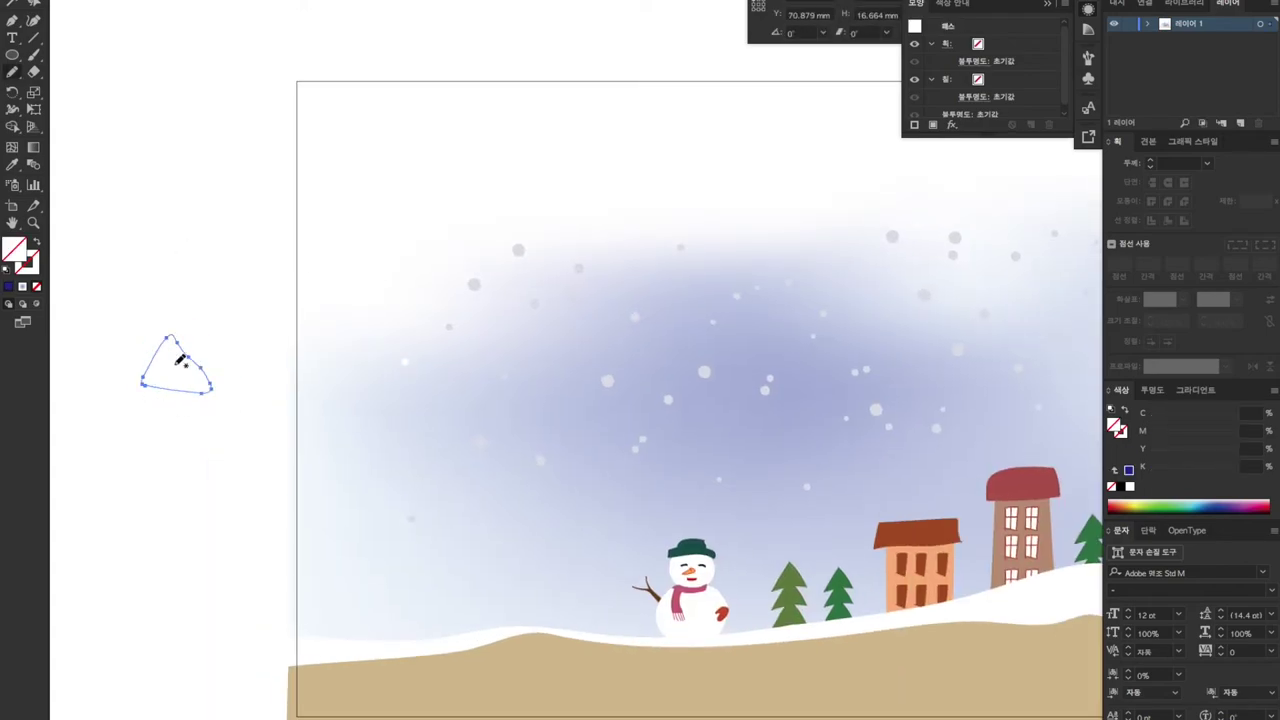
{"action": "left_click_drag", "start_coordinate": [207, 428], "coordinate": [174, 380]}
{"action": "left_click_drag", "start_coordinate": [201, 441], "coordinate": [127, 525]}
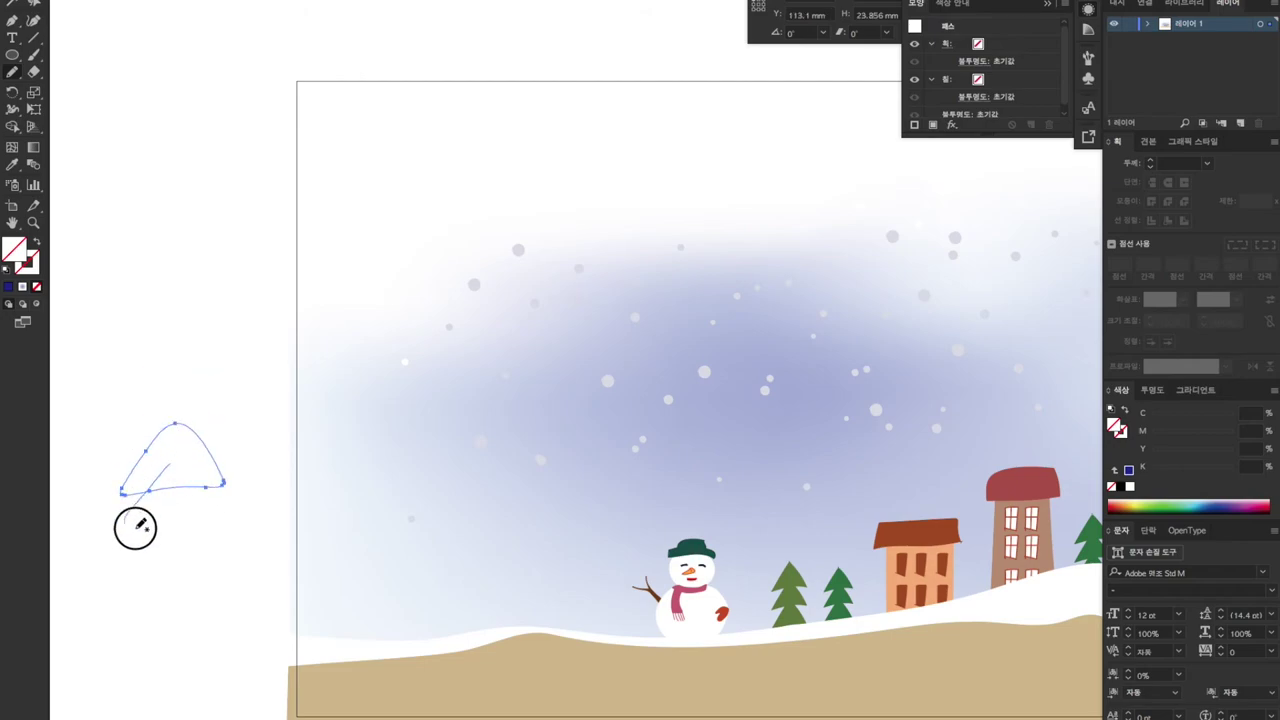
- Select all five tree shapes and fill them with the lavender blue sampled from the sky
{"action": "left_click_drag", "start_coordinate": [70, 110], "coordinate": [578, 555]}
{"action": "left_click", "coordinate": [1216, 503]}
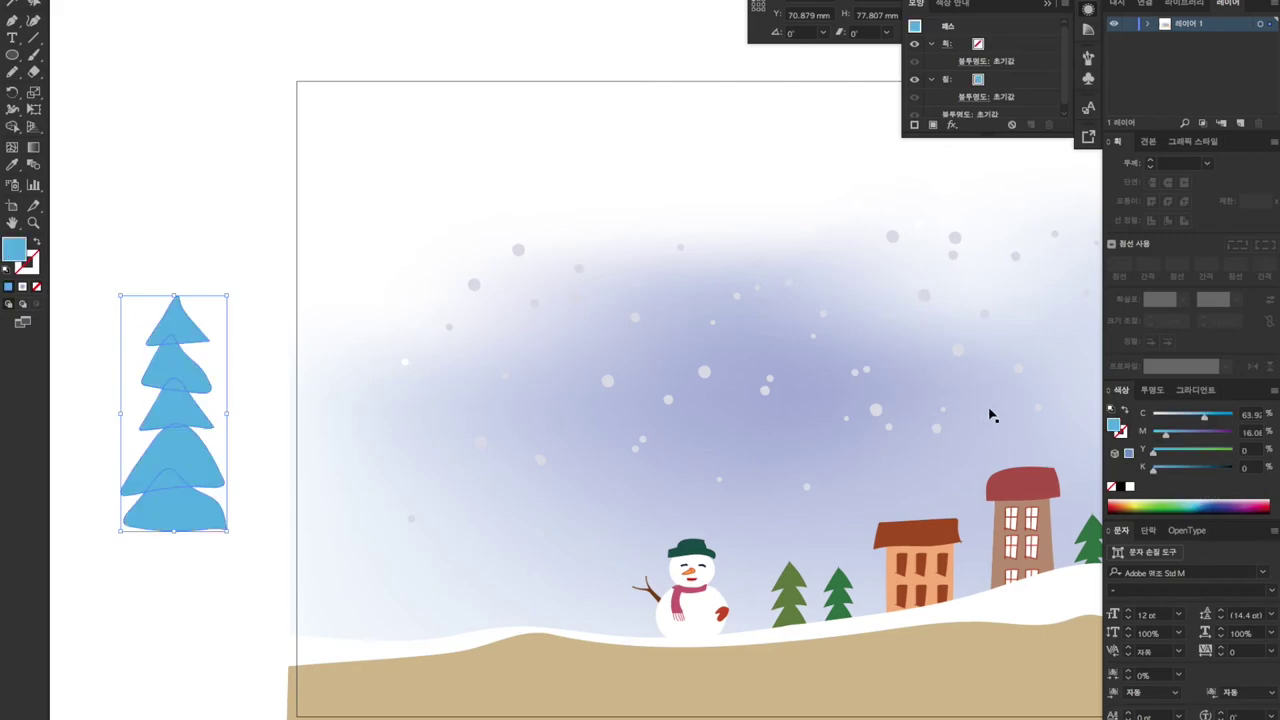
{"action": "key", "text": "i"}
{"action": "left_click", "coordinate": [733, 367]}
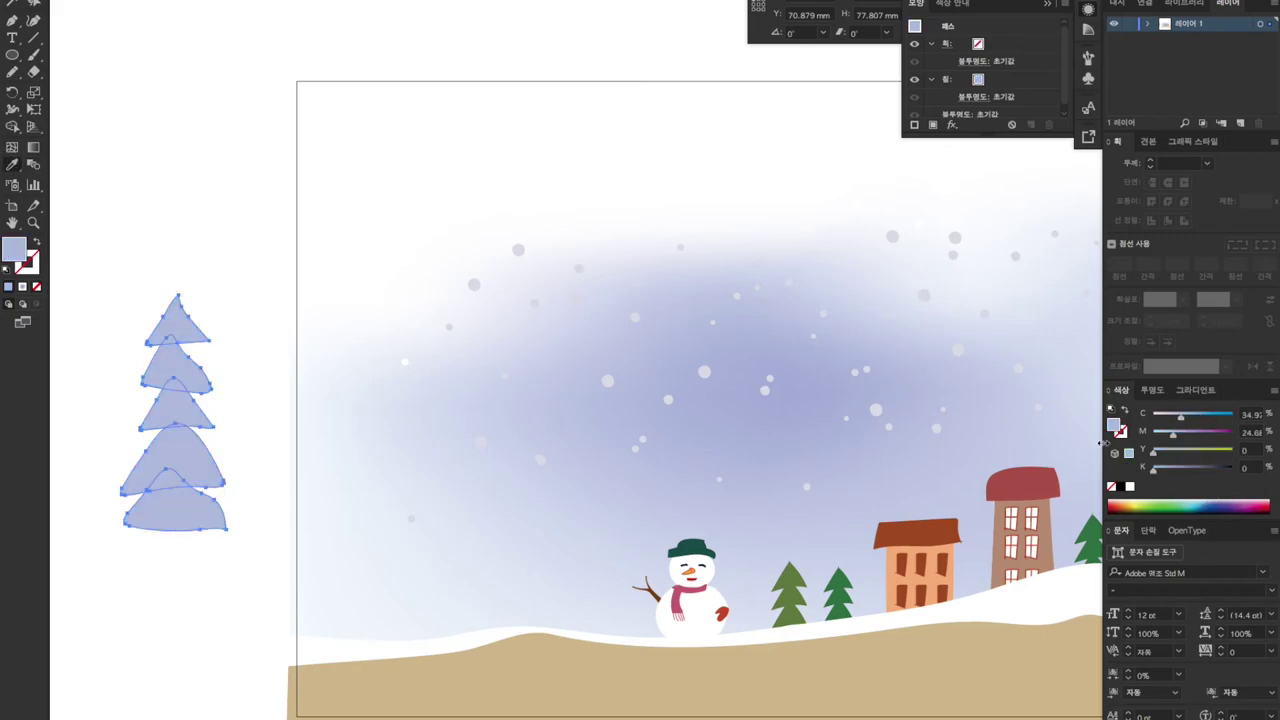
- Group the lavender tree's shapes and move the tree onto the left part of the snowy ground
{"action": "key", "text": "v"}
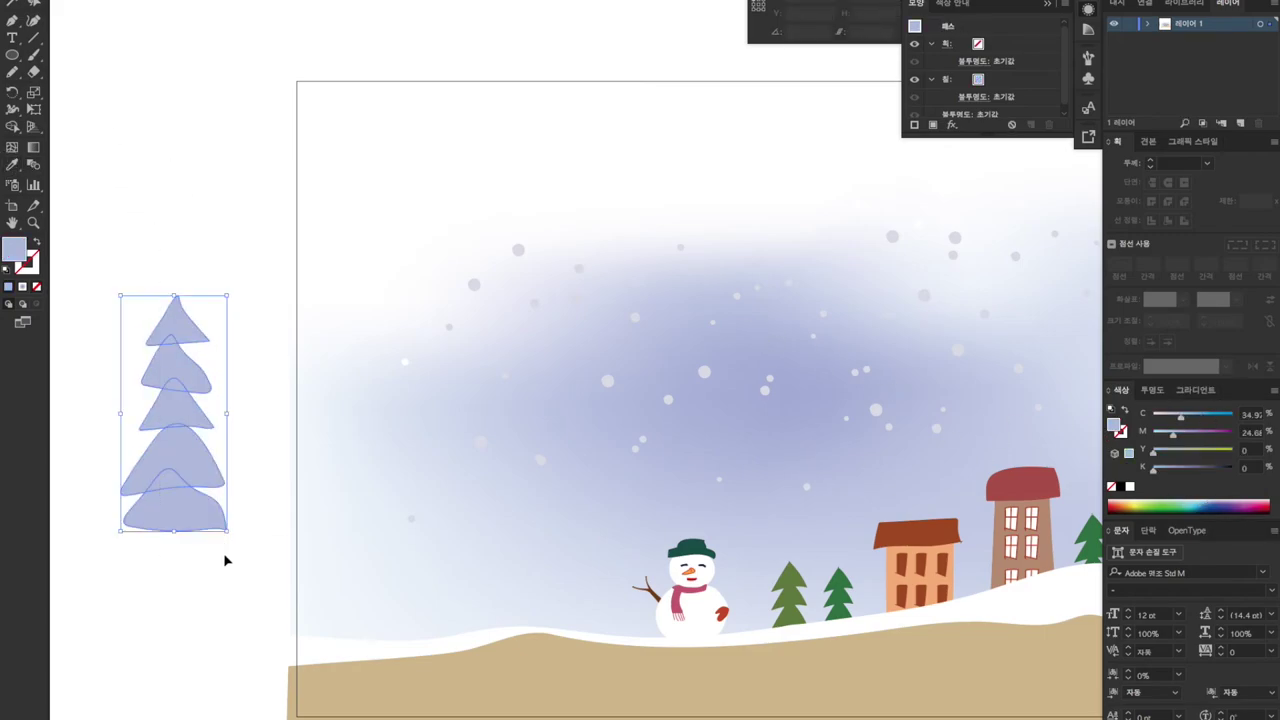
{"action": "key", "text": "ctrl+g"}
{"action": "left_click_drag", "start_coordinate": [192, 522], "coordinate": [401, 643]}
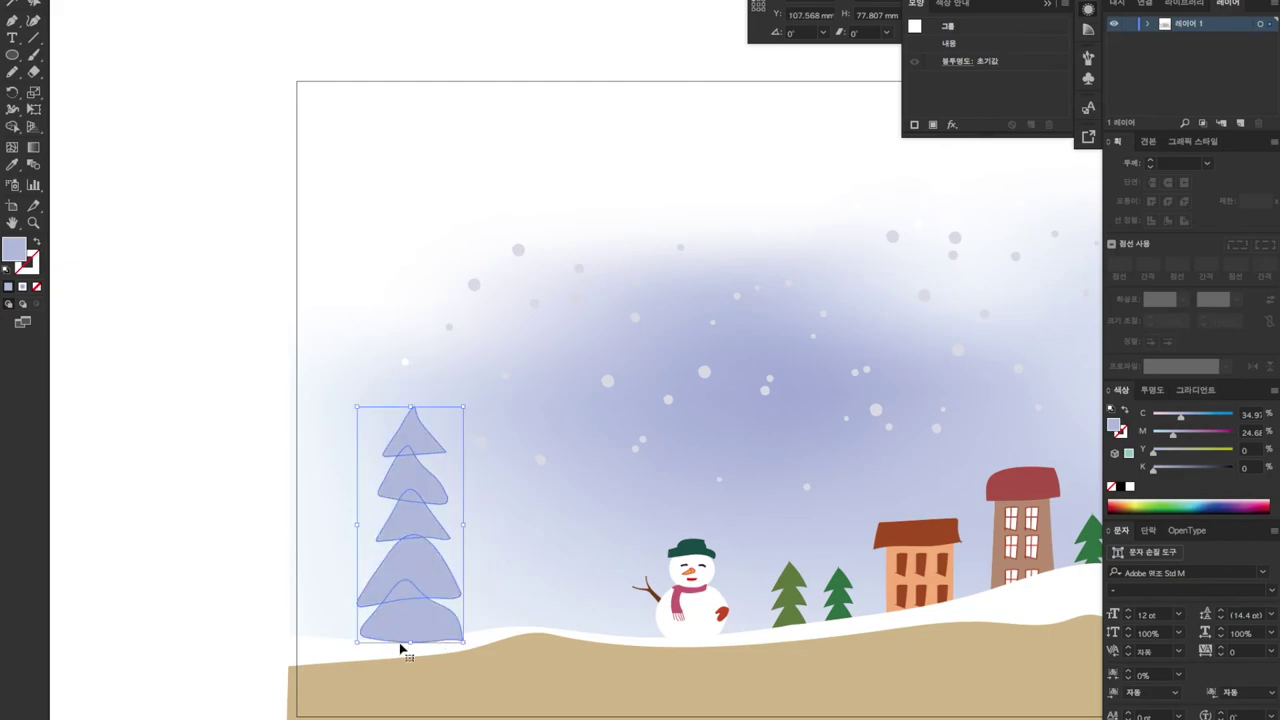
{"action": "left_click", "coordinate": [405, 665]}
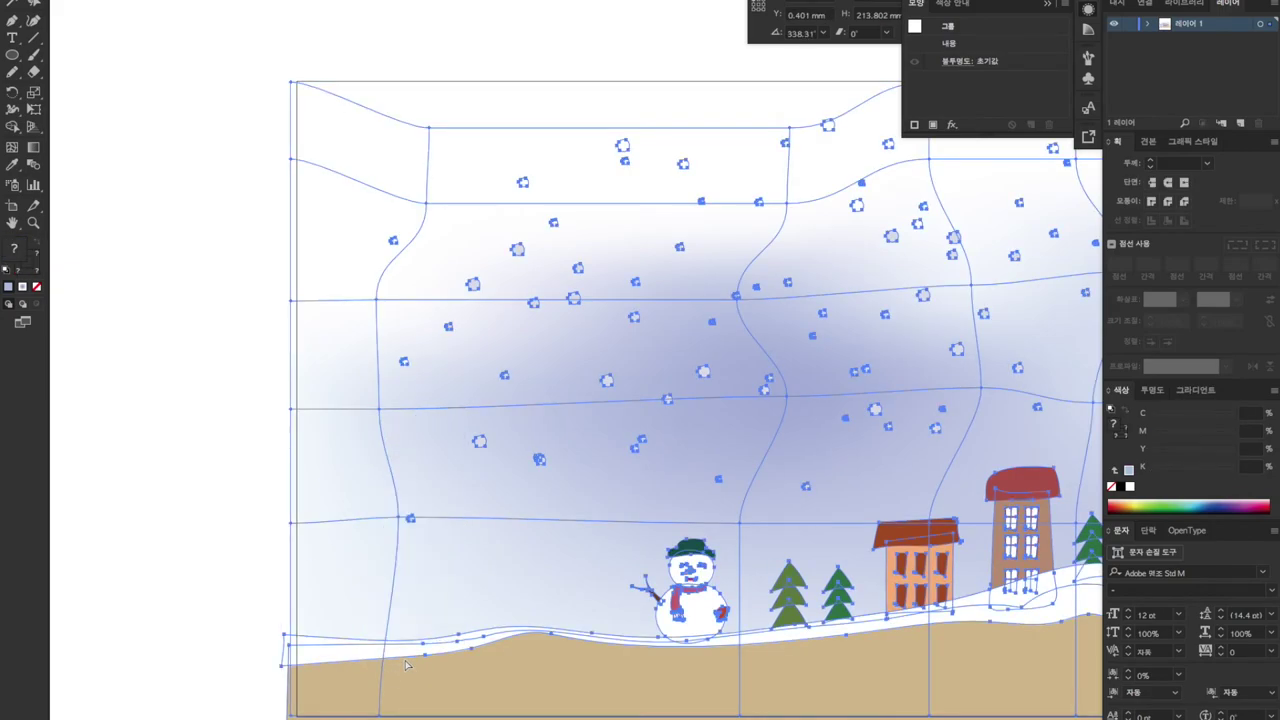
- Duplicate the lavender tree and arrange three trees in a row above the snow, left of the snowman
{"action": "left_click", "coordinate": [428, 580]}
{"action": "left_click_drag", "start_coordinate": [428, 580], "coordinate": [564, 515], "text": "alt"}
{"action": "left_click_drag", "start_coordinate": [488, 571], "coordinate": [479, 503]}
{"action": "left_click_drag", "start_coordinate": [378, 612], "coordinate": [355, 541]}
- Shorten the middle and right lavender trees so the three trees differ in height
{"action": "left_click", "coordinate": [497, 440]}
{"action": "left_click", "coordinate": [587, 386], "text": "shift"}
{"action": "left_click", "coordinate": [563, 360]}
{"action": "left_click", "coordinate": [550, 380], "text": "shift"}
{"action": "left_click", "coordinate": [492, 355]}
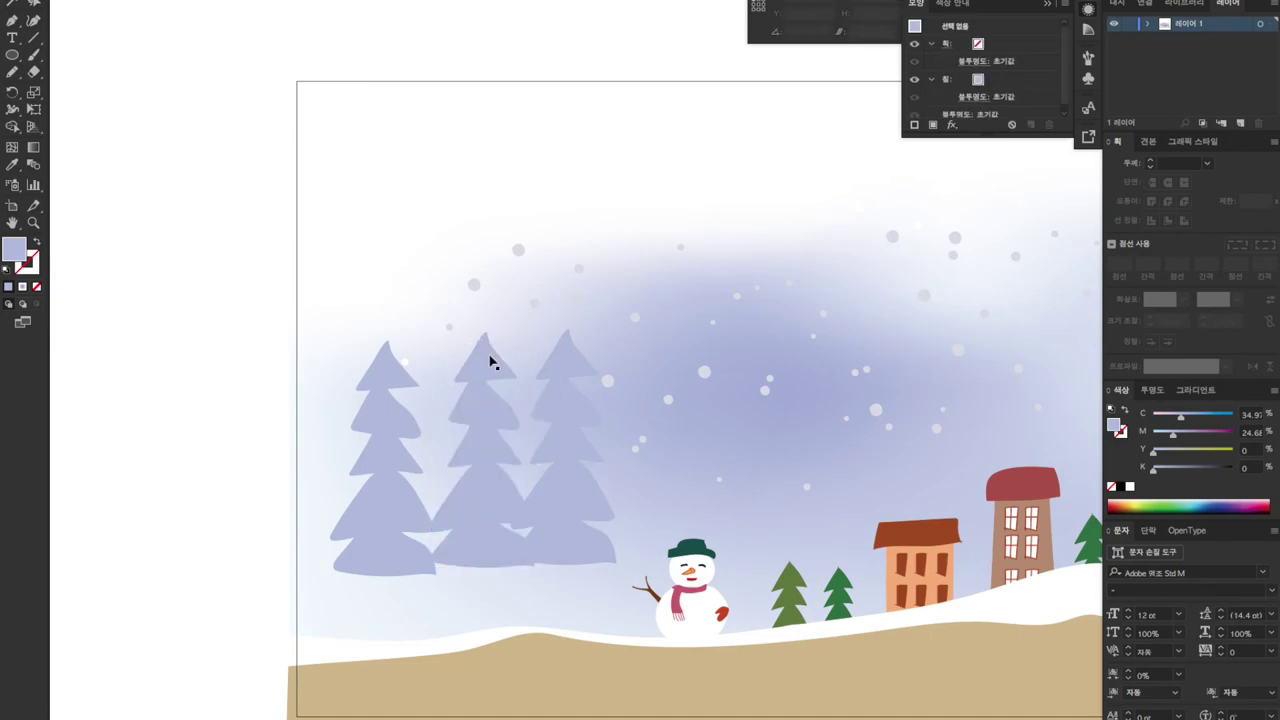
{"action": "left_click_drag", "start_coordinate": [480, 334], "coordinate": [566, 342]}
- Place a copy of the left lavender tree behind the first two trees and lighten its fill to C 23, M 17
{"action": "left_click", "coordinate": [350, 438]}
{"action": "left_click_drag", "start_coordinate": [405, 524], "coordinate": [450, 502], "text": "alt"}
{"action": "left_click_drag", "start_coordinate": [1176, 418], "coordinate": [1170, 423]}
{"action": "left_click", "coordinate": [217, 449]}
{"action": "left_click", "coordinate": [380, 474]}
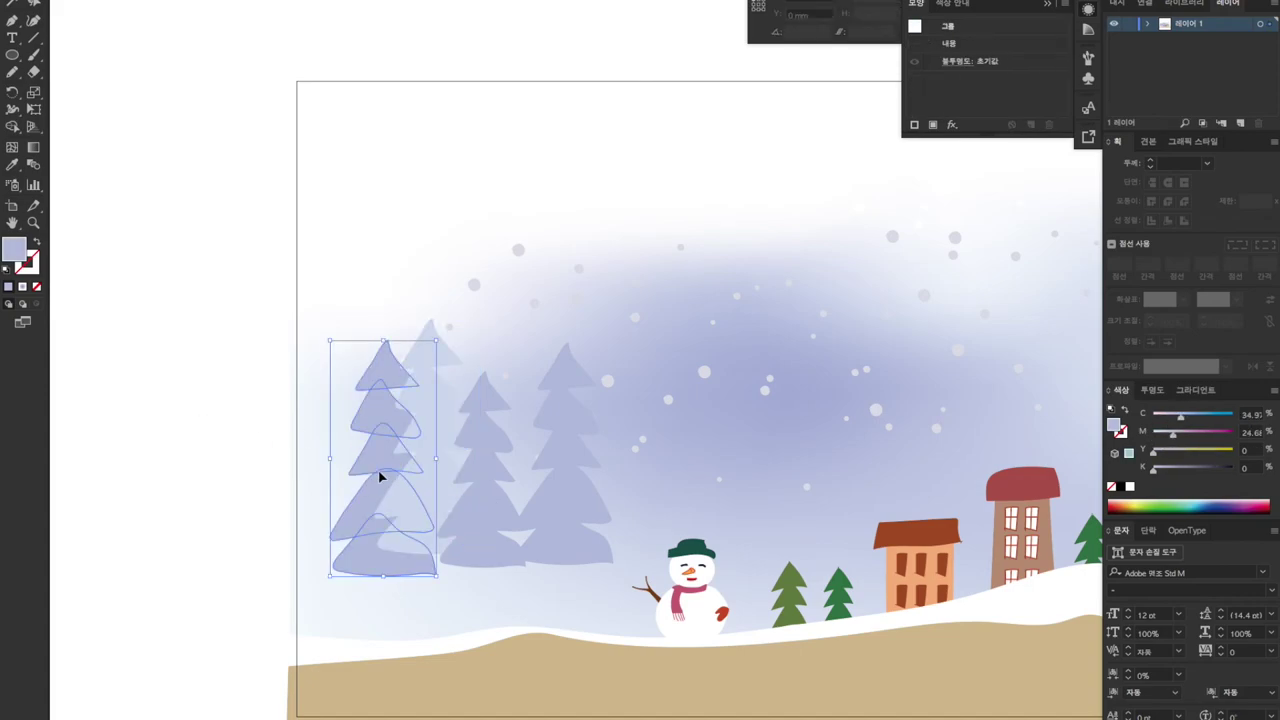
- Raise the pale background tree and place a taller copy of it behind the middle and right trees
{"action": "left_click", "coordinate": [441, 342]}
{"action": "left_click_drag", "start_coordinate": [427, 318], "coordinate": [428, 293], "text": "shift"}
{"action": "left_click", "coordinate": [255, 367]}
{"action": "left_click", "coordinate": [413, 400]}
{"action": "left_click_drag", "start_coordinate": [429, 429], "coordinate": [511, 384]}
{"action": "left_click", "coordinate": [86, 500]}
{"action": "left_click", "coordinate": [506, 295]}
{"action": "left_click", "coordinate": [427, 339], "text": "shift"}
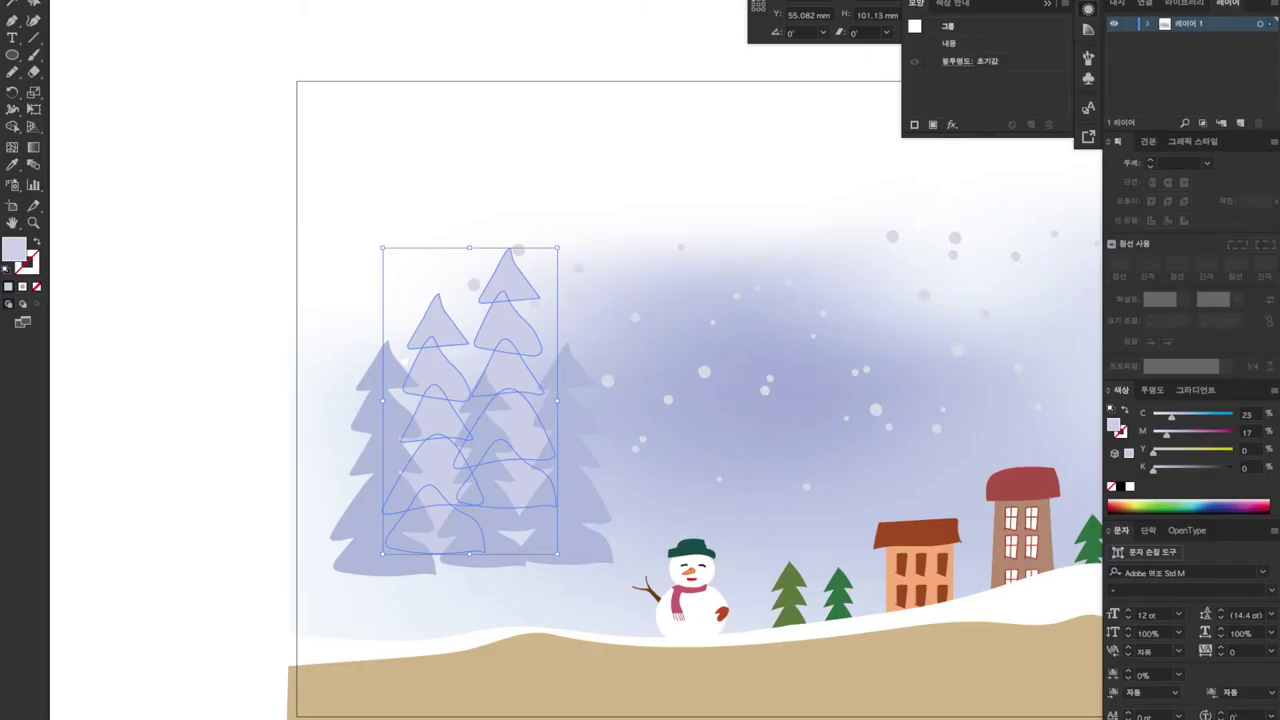
{"action": "left_click", "coordinate": [174, 647]}
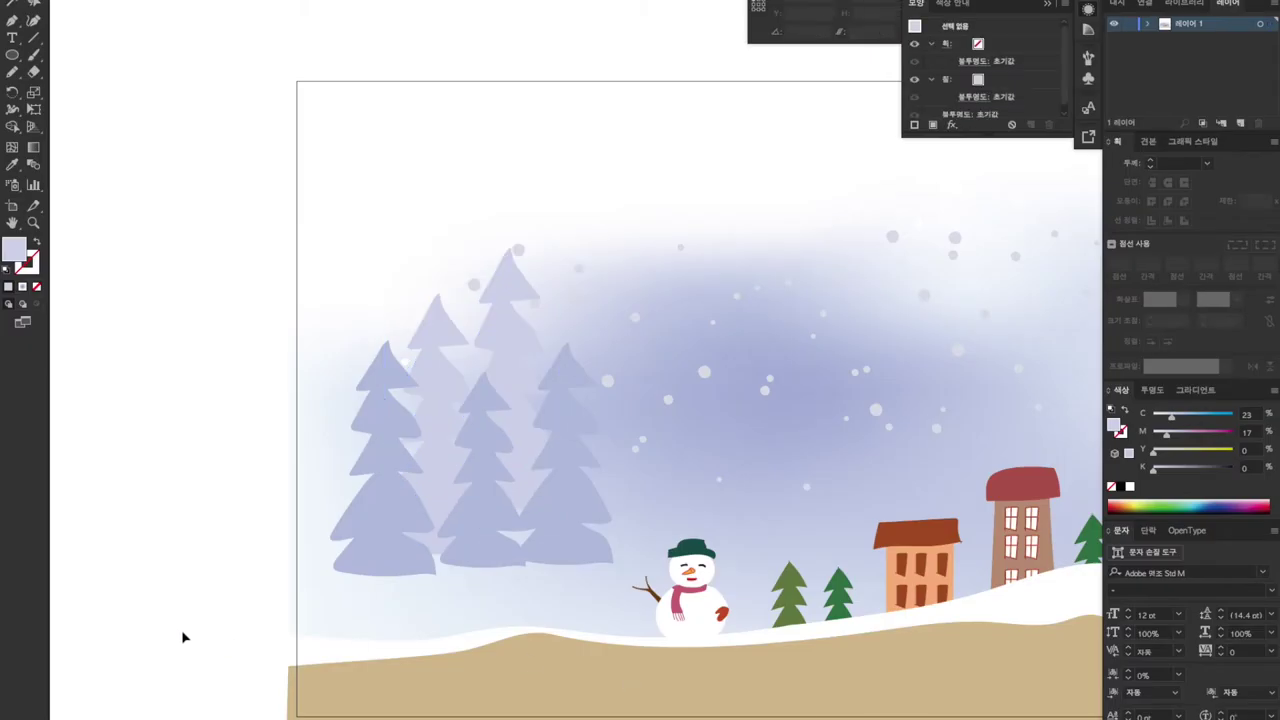
- Delete the taller pale tree copy
{"action": "left_click", "coordinate": [440, 332]}
{"action": "left_click", "coordinate": [509, 303], "text": "shift"}
{"action": "left_click", "coordinate": [481, 294]}
{"action": "left_click", "coordinate": [504, 292]}
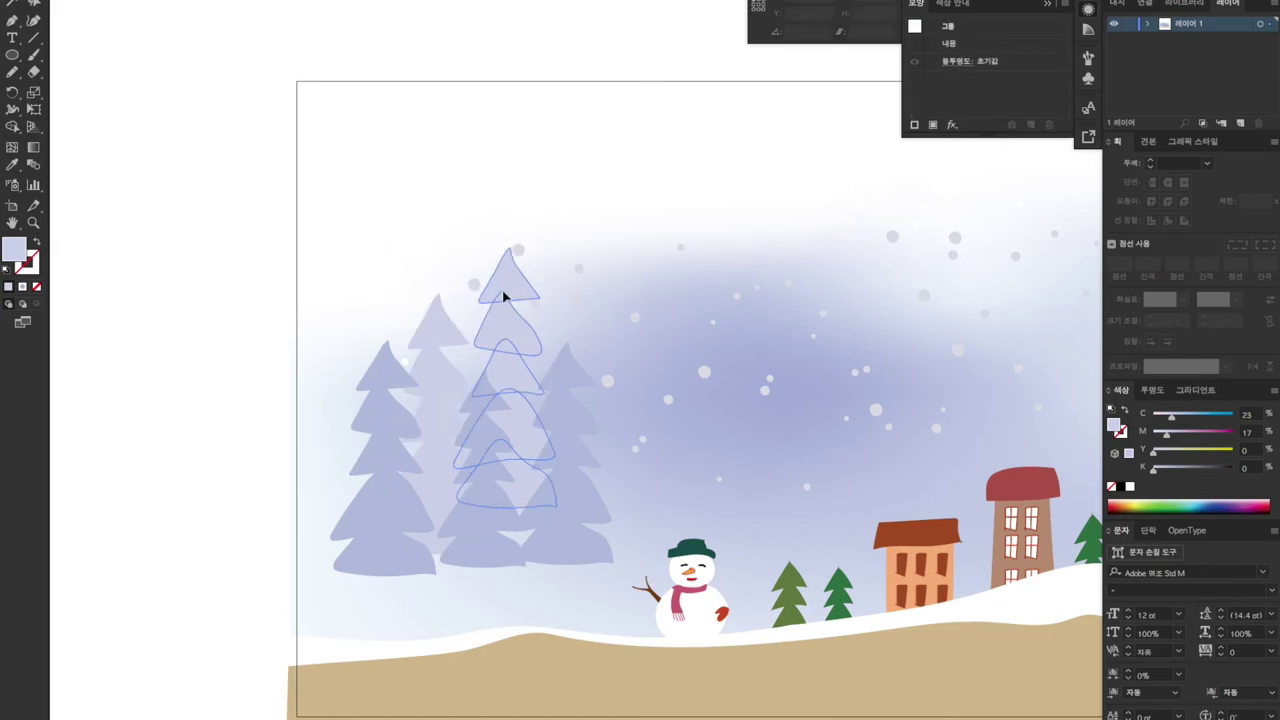
{"action": "key", "text": "Delete"}
{"action": "left_click", "coordinate": [228, 295]}
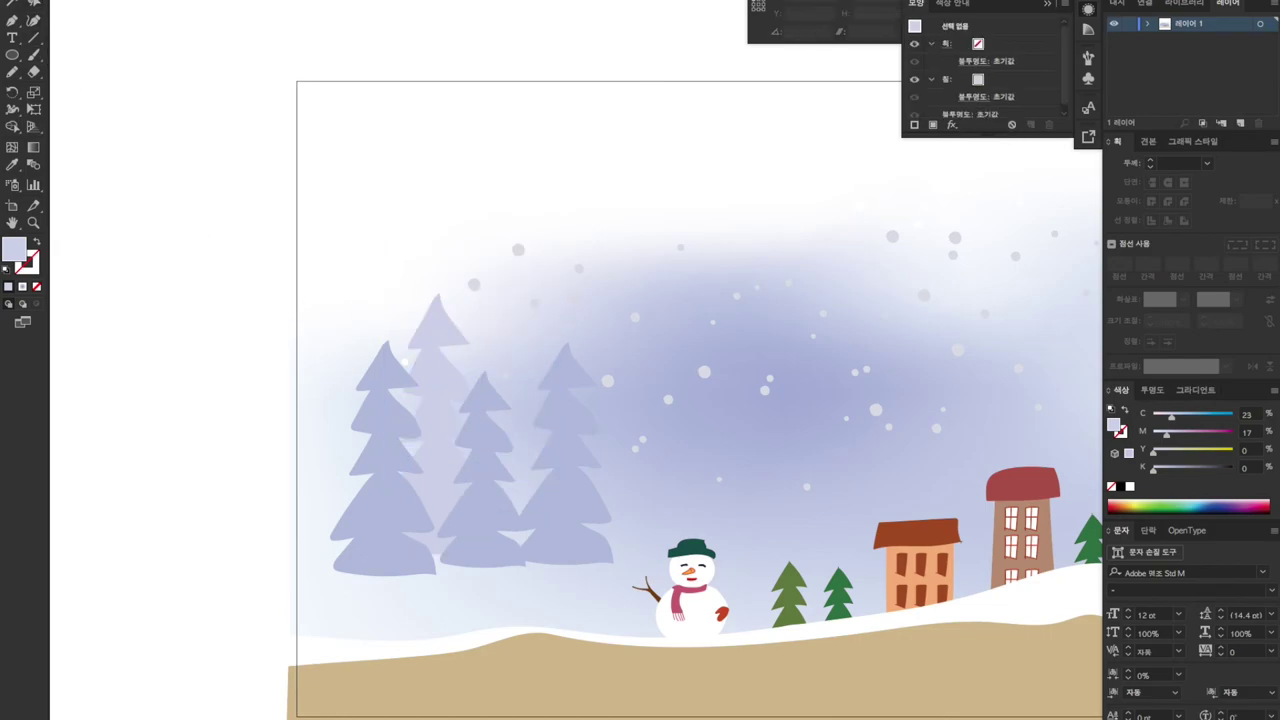
- Add a smaller top tier to the pale tree and place a copy of it behind the middle and right trees
{"action": "left_click_drag", "start_coordinate": [440, 320], "coordinate": [440, 310]}
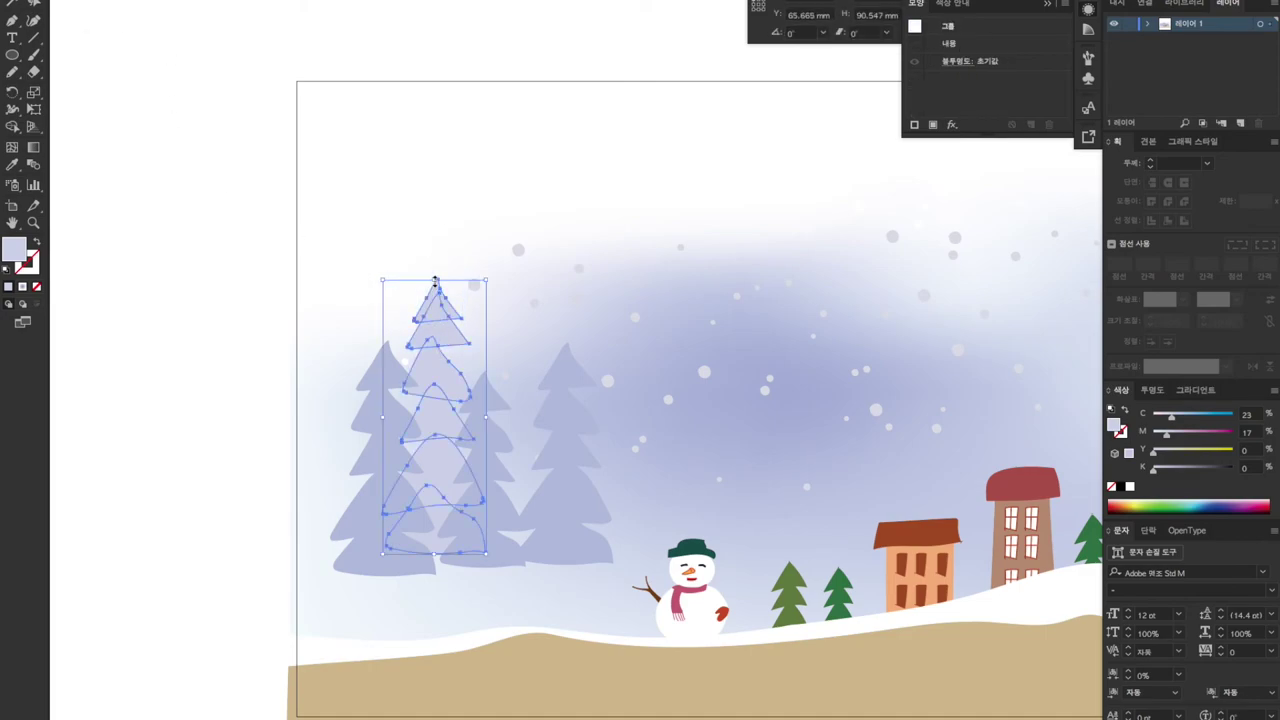
{"action": "left_click_drag", "start_coordinate": [436, 330], "coordinate": [437, 358]}
{"action": "left_click", "coordinate": [180, 529]}
{"action": "left_click_drag", "start_coordinate": [440, 466], "coordinate": [523, 447]}
{"action": "left_click", "coordinate": [129, 503]}
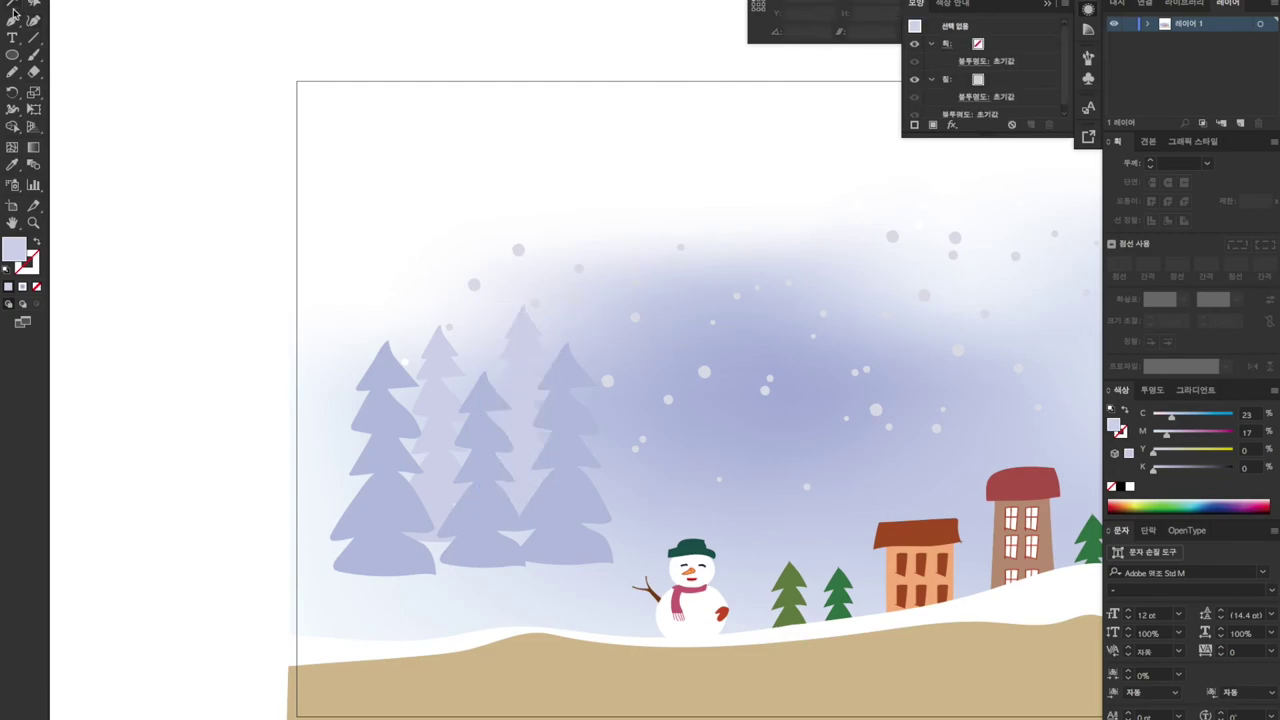
- Draw a snow hill with the Pencil tool from the left edge across the lavender tree bases to the snowman, filled white
{"action": "left_click", "coordinate": [14, 73]}
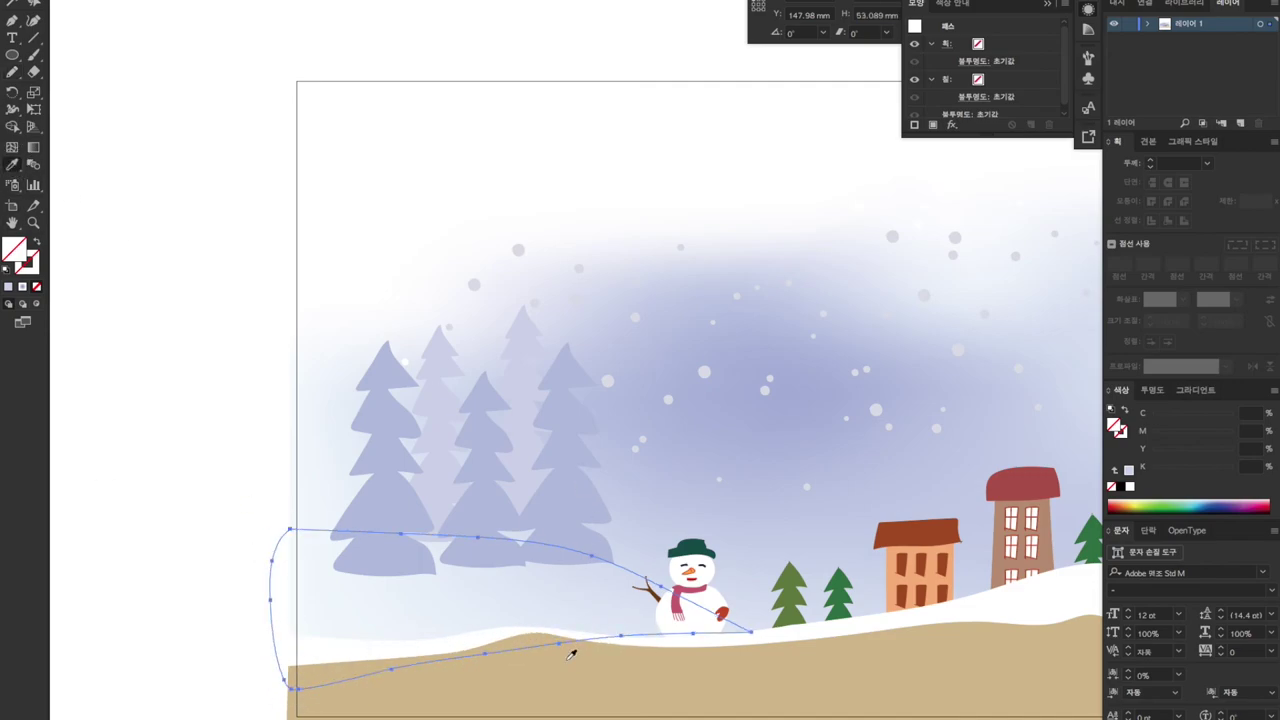
{"action": "left_click", "coordinate": [518, 248]}
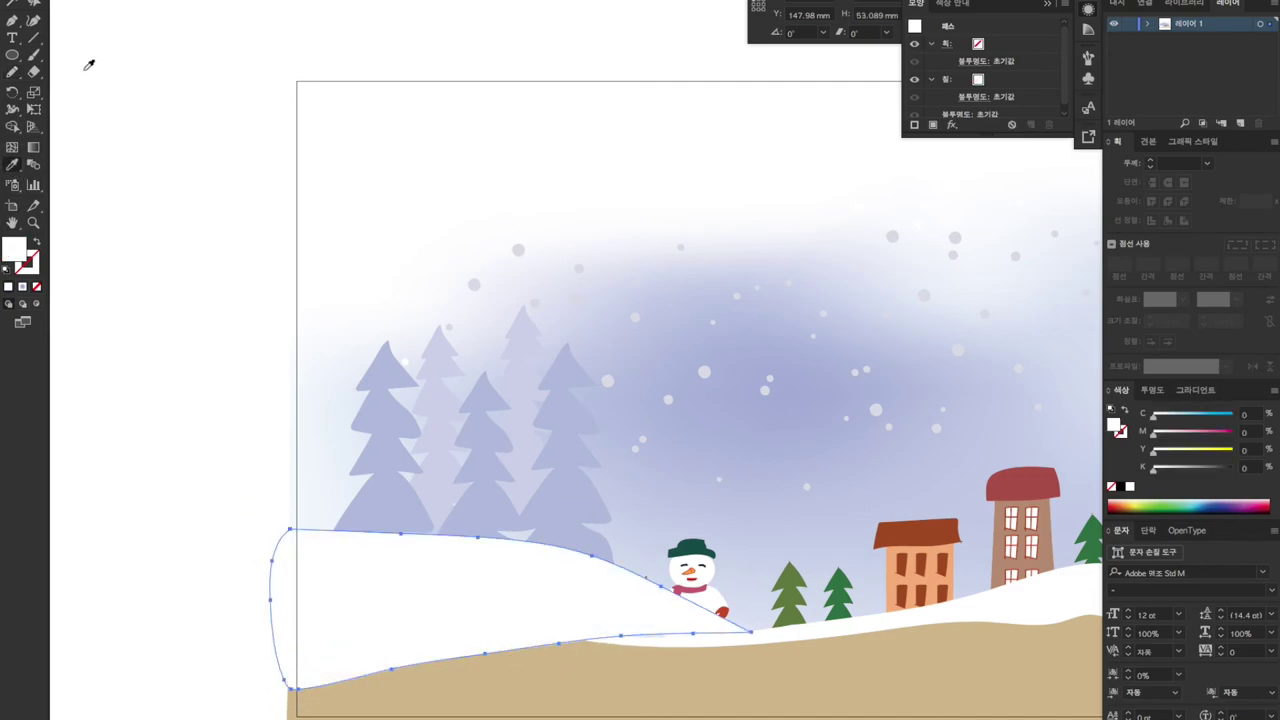
{"action": "left_click", "coordinate": [92, 564]}
- Pull the anchor points of the new hill's lower right edge down over the brown ground
{"action": "left_click", "coordinate": [750, 631]}
{"action": "left_click_drag", "start_coordinate": [752, 633], "coordinate": [784, 655]}
{"action": "left_click_drag", "start_coordinate": [692, 634], "coordinate": [692, 665]}
{"action": "left_click", "coordinate": [621, 637]}
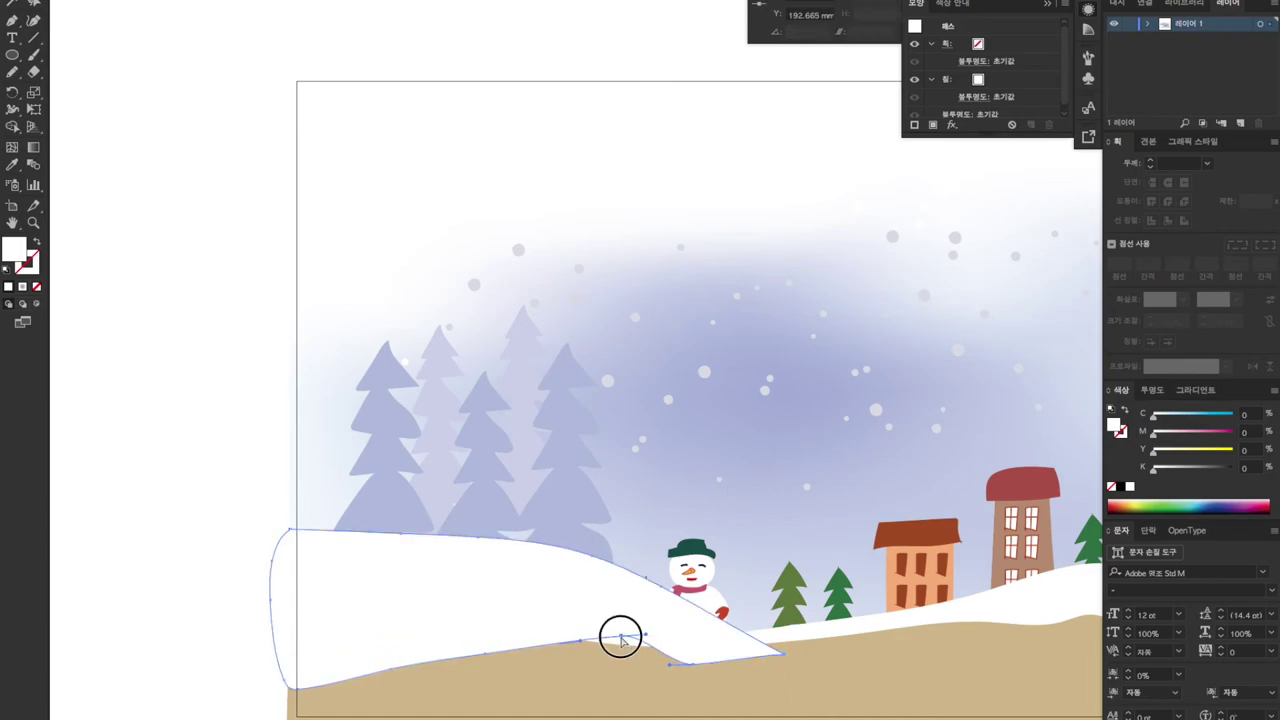
{"action": "left_click_drag", "start_coordinate": [620, 637], "coordinate": [580, 641]}
- Bring the original snow and brown ground shapes in front of the new white hill
{"action": "key", "text": "ctrl+a"}
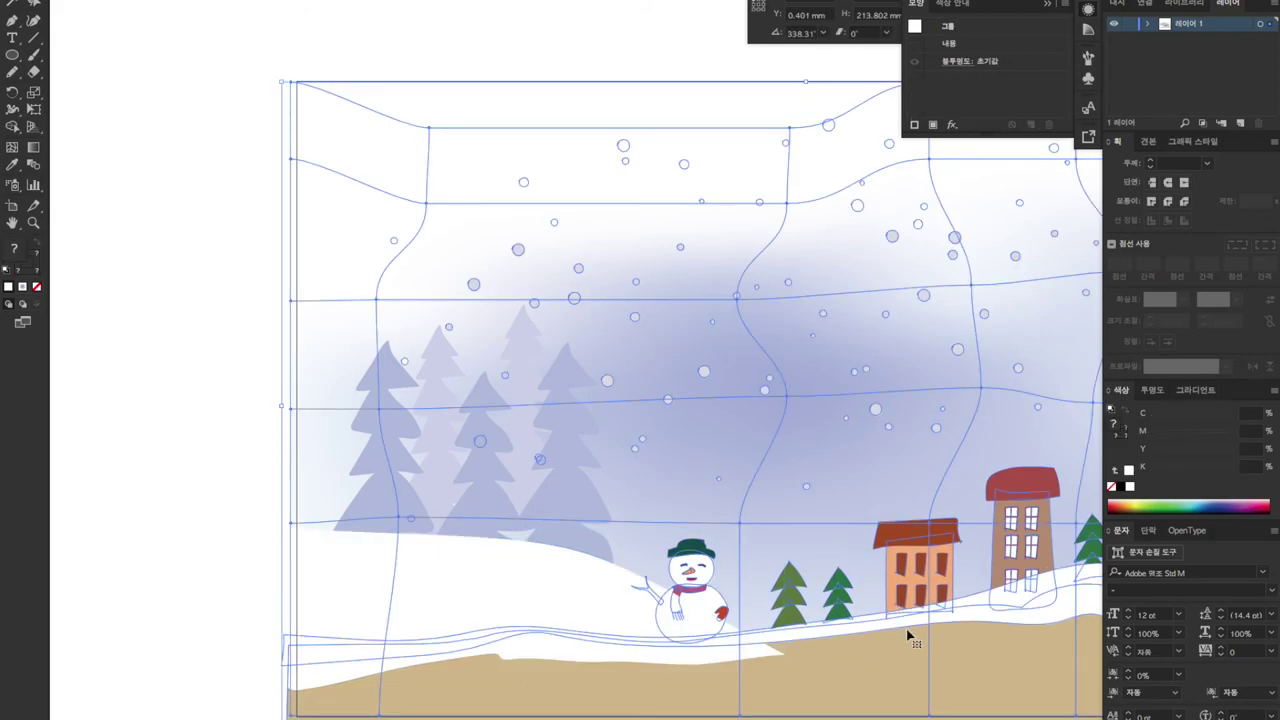
{"action": "left_click", "coordinate": [991, 620]}
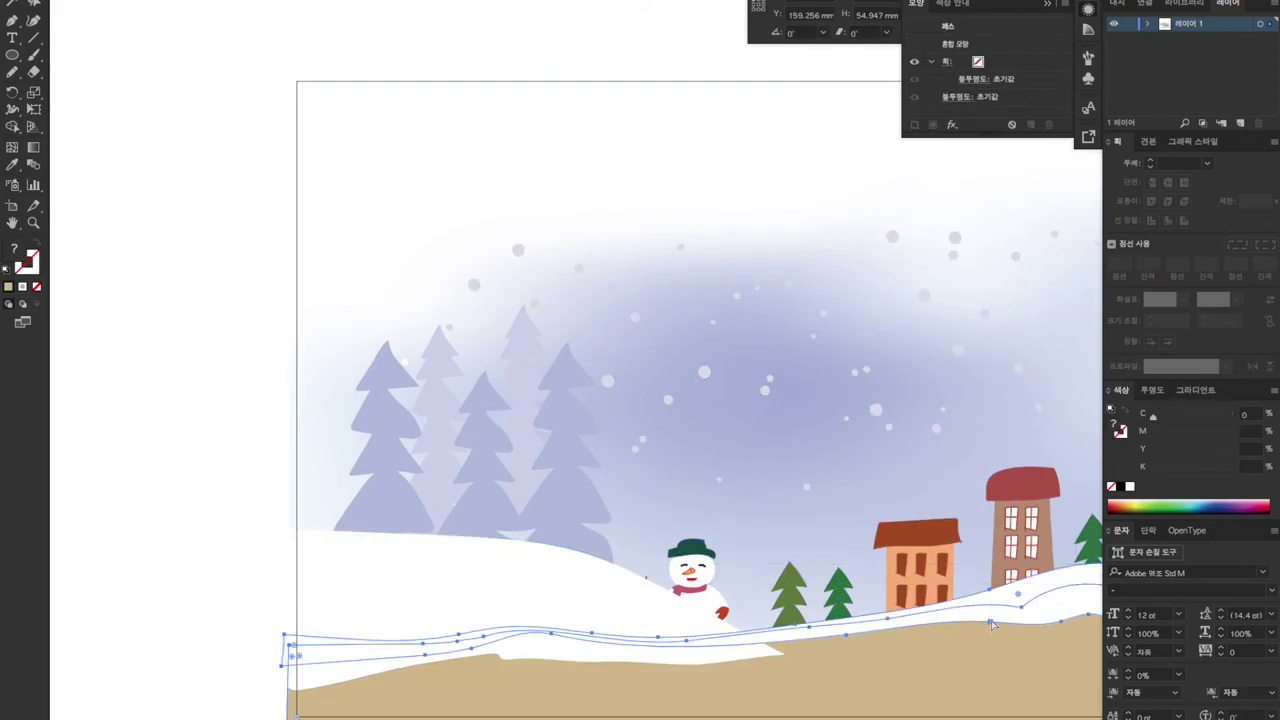
{"action": "left_click", "coordinate": [137, 597]}
{"action": "scroll", "coordinate": [137, 597], "scroll_direction": "right", "scroll_amount": 3}
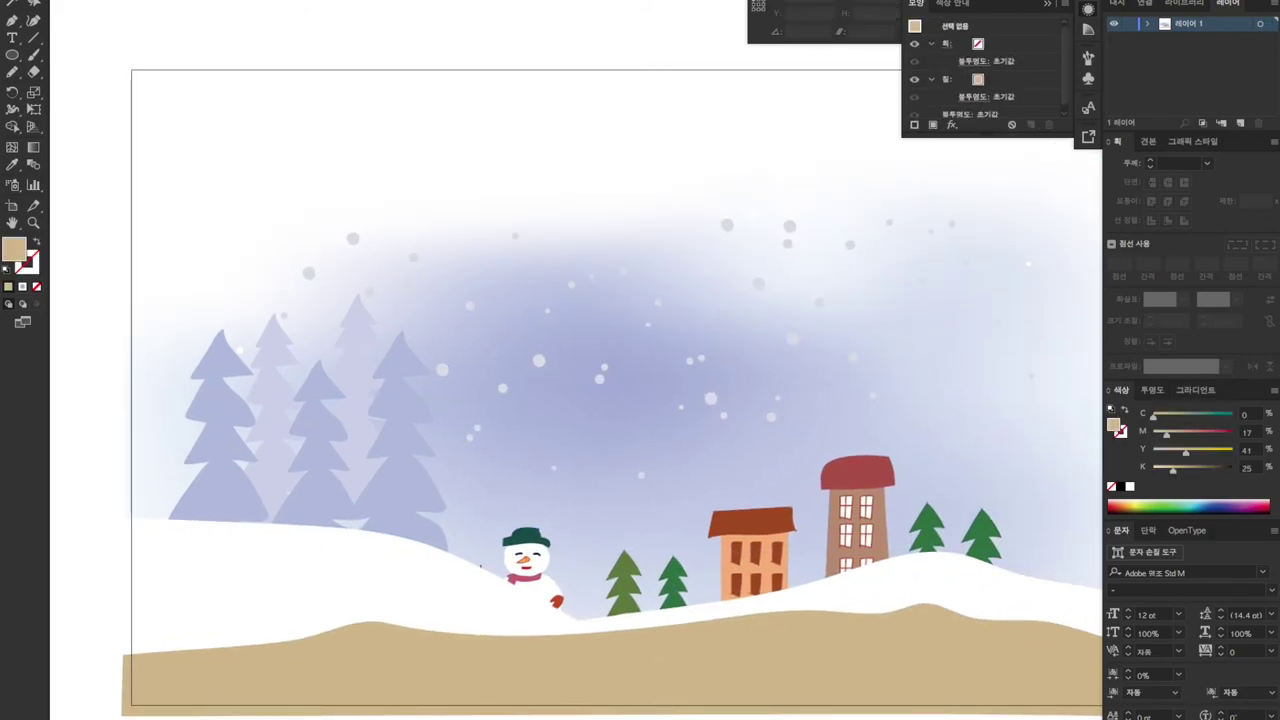
- Smooth the upper slope of the new white hill by adjusting its anchor points and handles
{"action": "left_click", "coordinate": [450, 563]}
{"action": "left_click_drag", "start_coordinate": [428, 547], "coordinate": [412, 551]}
{"action": "left_click_drag", "start_coordinate": [314, 528], "coordinate": [270, 530]}
{"action": "key", "text": "ctrl+shift+a"}
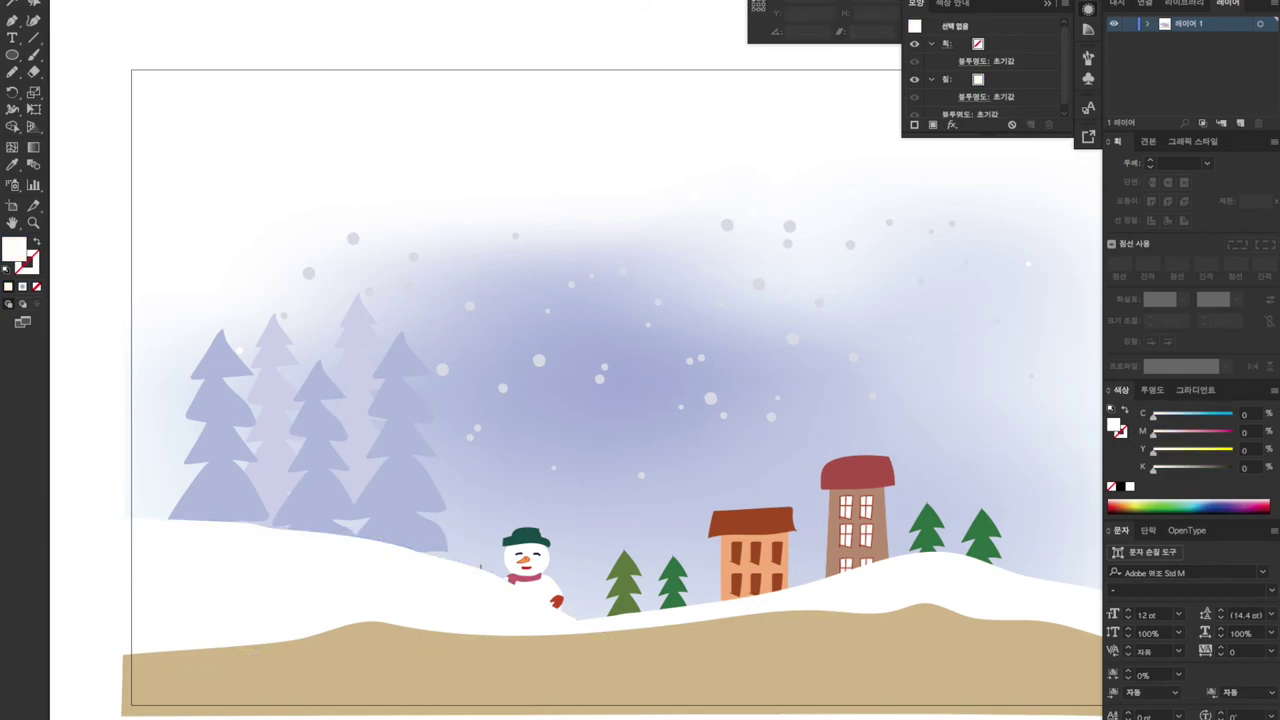
- Shift the group of snowman, trees and houses to the right in front of the new hill and ungroup it
{"action": "scroll", "coordinate": [370, 242], "scroll_direction": "right", "scroll_amount": 5}
{"action": "scroll", "coordinate": [370, 242], "scroll_direction": "down", "scroll_amount": 1}
{"action": "left_click", "coordinate": [287, 500]}
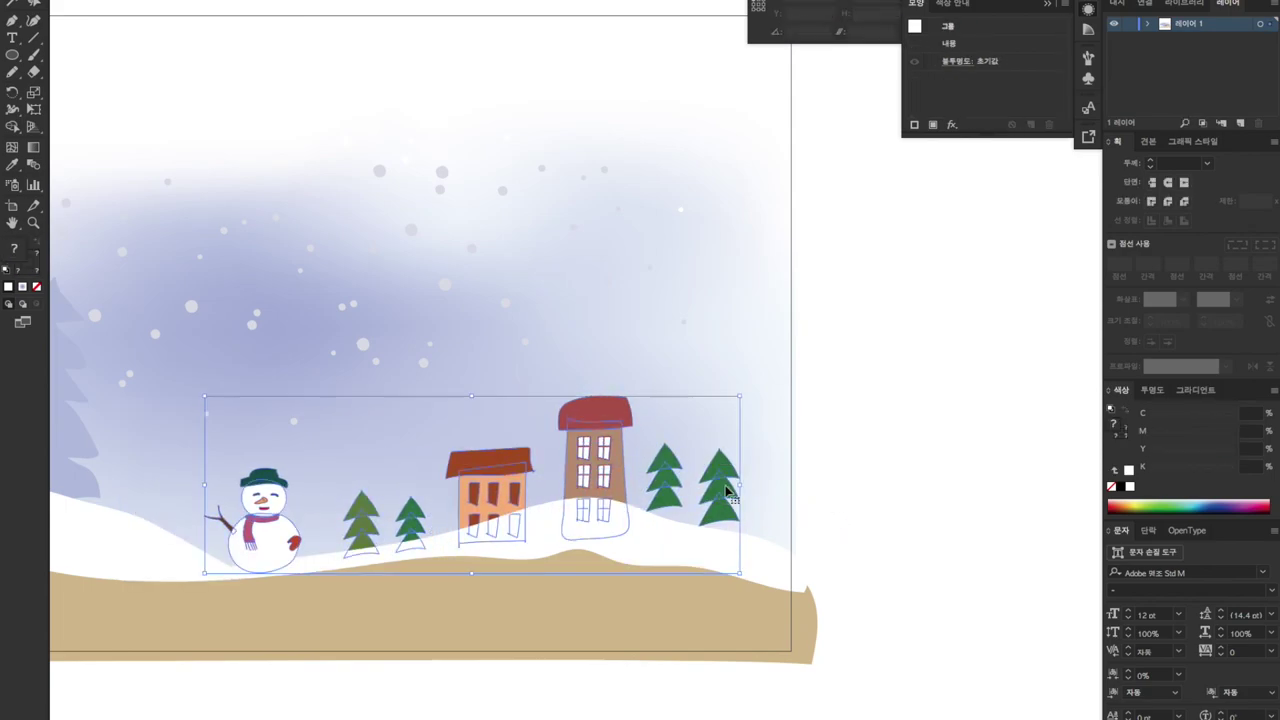
{"action": "right_click", "coordinate": [727, 490]}
{"action": "left_click", "coordinate": [770, 606]}
- Unite the shapes of the rightmost green tree with Pathfinder
{"action": "left_click", "coordinate": [720, 487]}
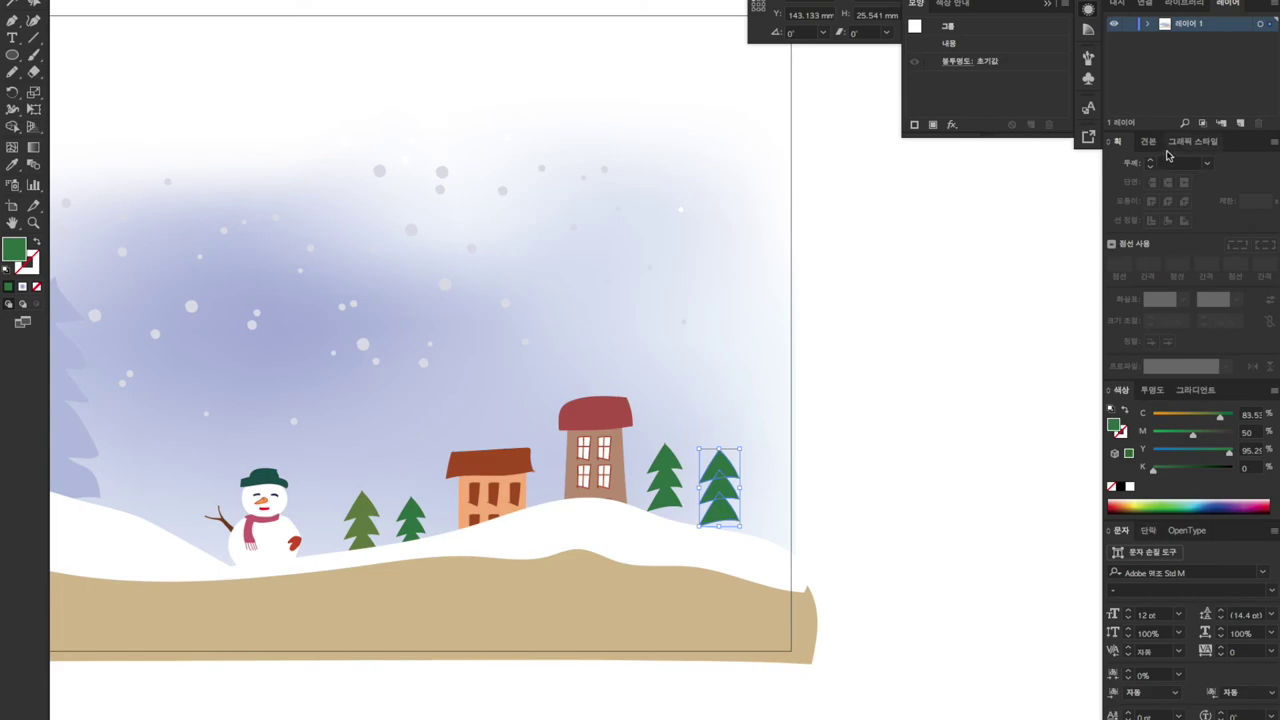
{"action": "left_click", "coordinate": [805, 3]}
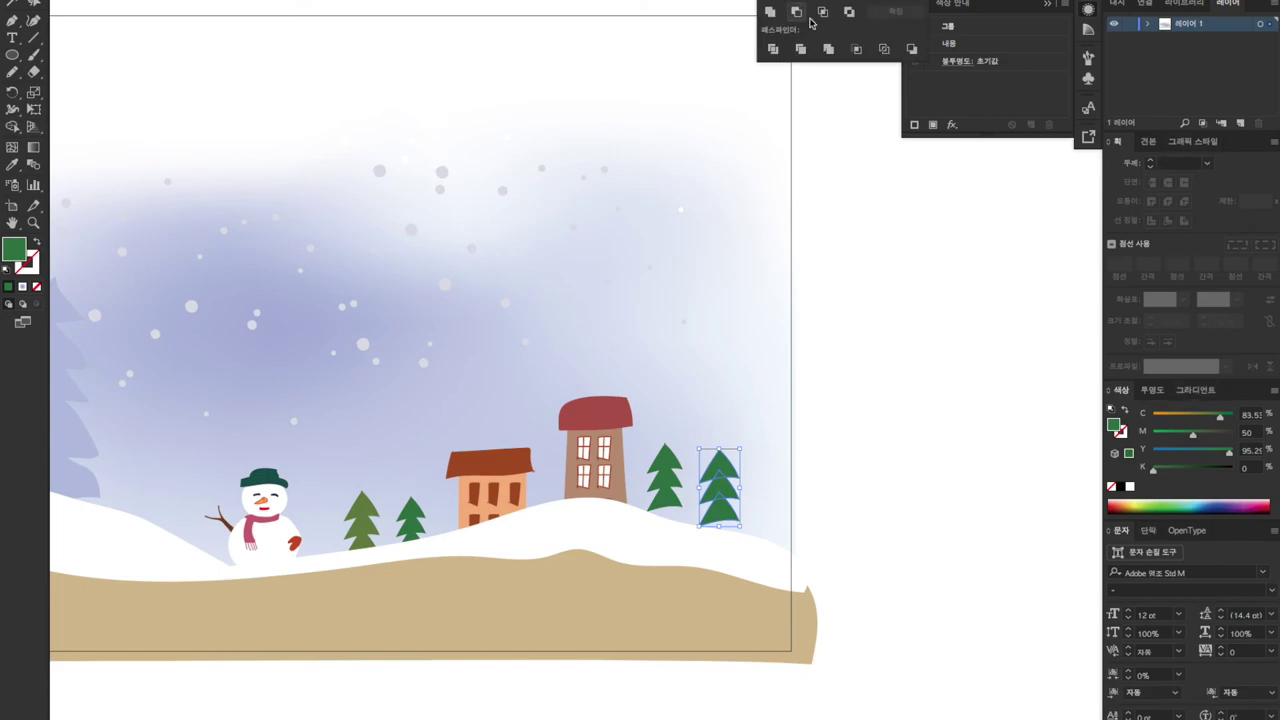
{"action": "left_click", "coordinate": [770, 12]}
- Lower the two green trees right of the tall house so they sit deeper on the snow slope
{"action": "left_click", "coordinate": [651, 478]}
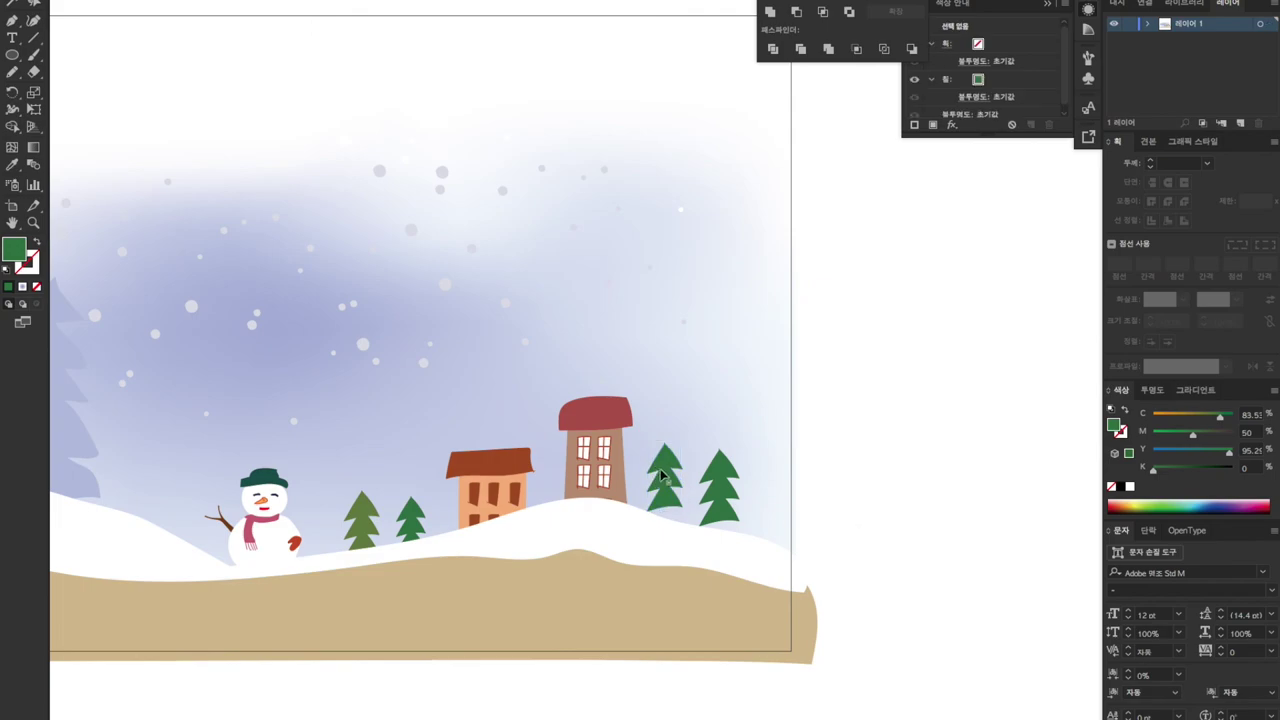
{"action": "left_click_drag", "start_coordinate": [660, 472], "coordinate": [661, 486]}
{"action": "left_click_drag", "start_coordinate": [719, 478], "coordinate": [720, 493]}
{"action": "left_click", "coordinate": [1069, 485]}
{"action": "scroll", "coordinate": [1069, 485], "scroll_direction": "left", "scroll_amount": 7}
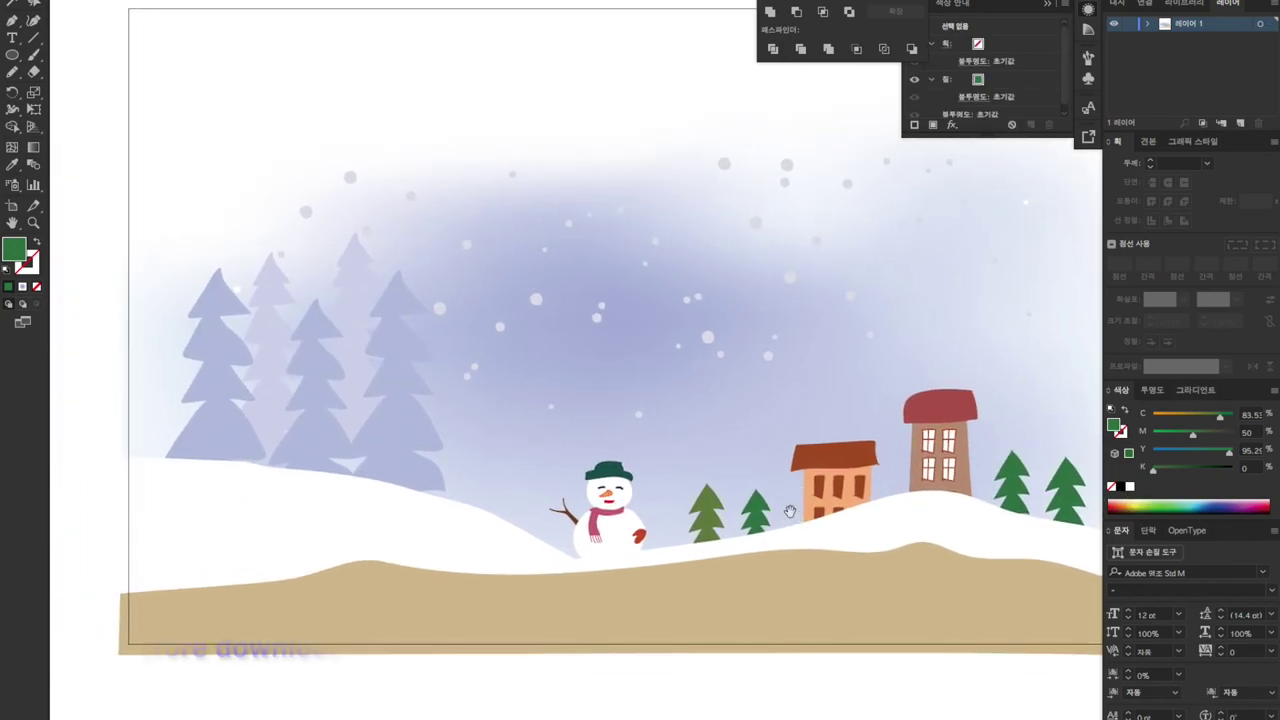
- Lower the rightmost dark lavender tree slightly so its base sits deeper behind the snow slope
{"action": "left_click_drag", "start_coordinate": [387, 432], "coordinate": [386, 442]}
{"action": "left_click", "coordinate": [185, 504]}
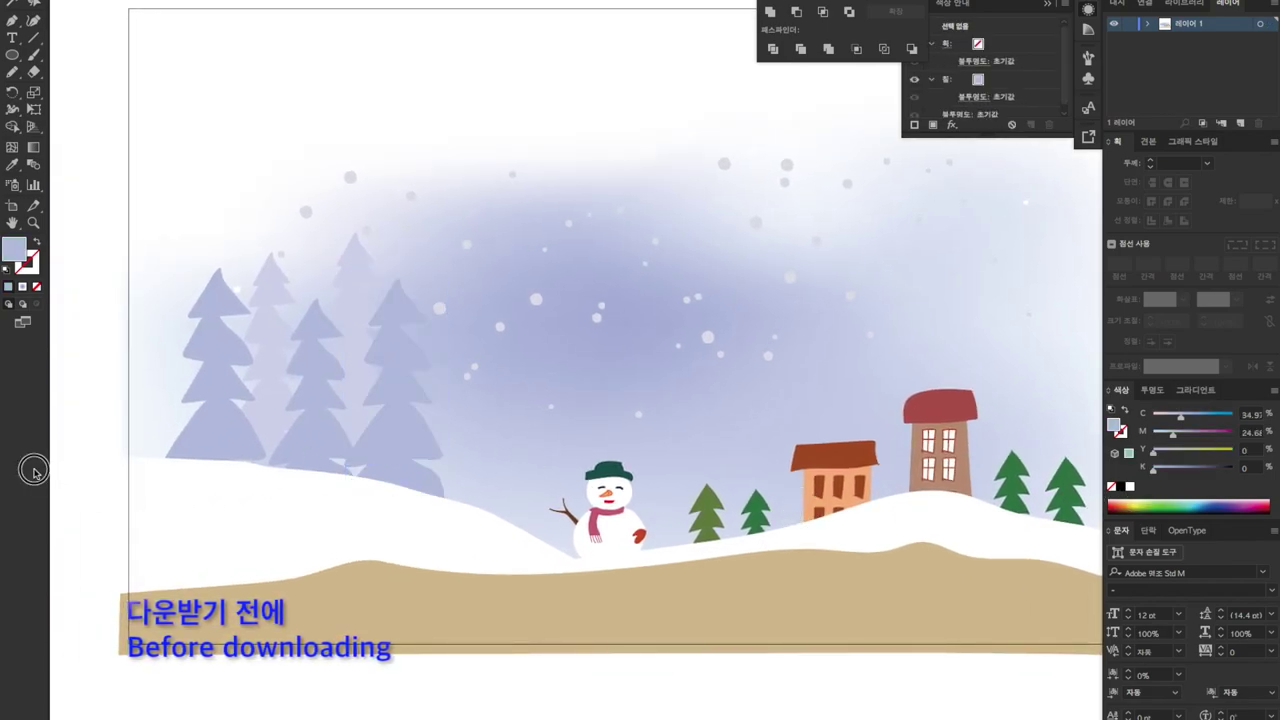
- Draw a long tapered shadow band across the upper left hill with the Pencil tool, filled light gray (C 15, M 13, Y 16, K 0)
{"action": "left_click", "coordinate": [491, 514]}
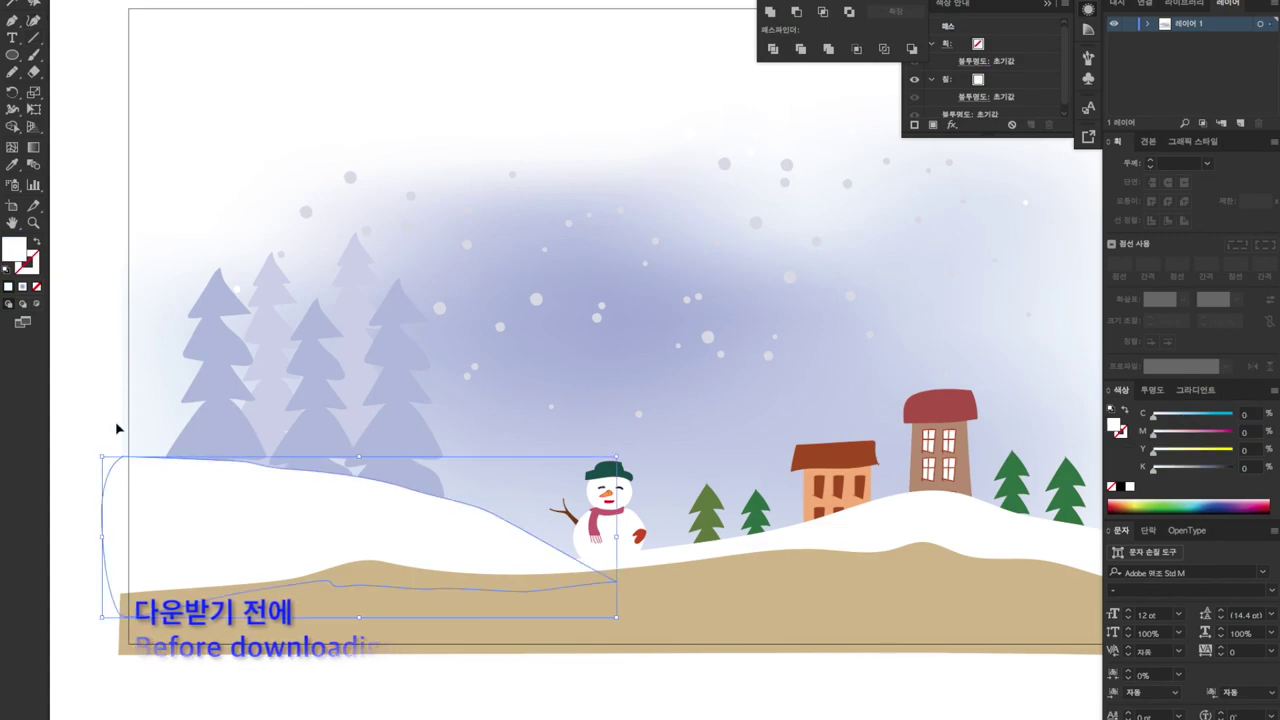
{"action": "left_click", "coordinate": [15, 70]}
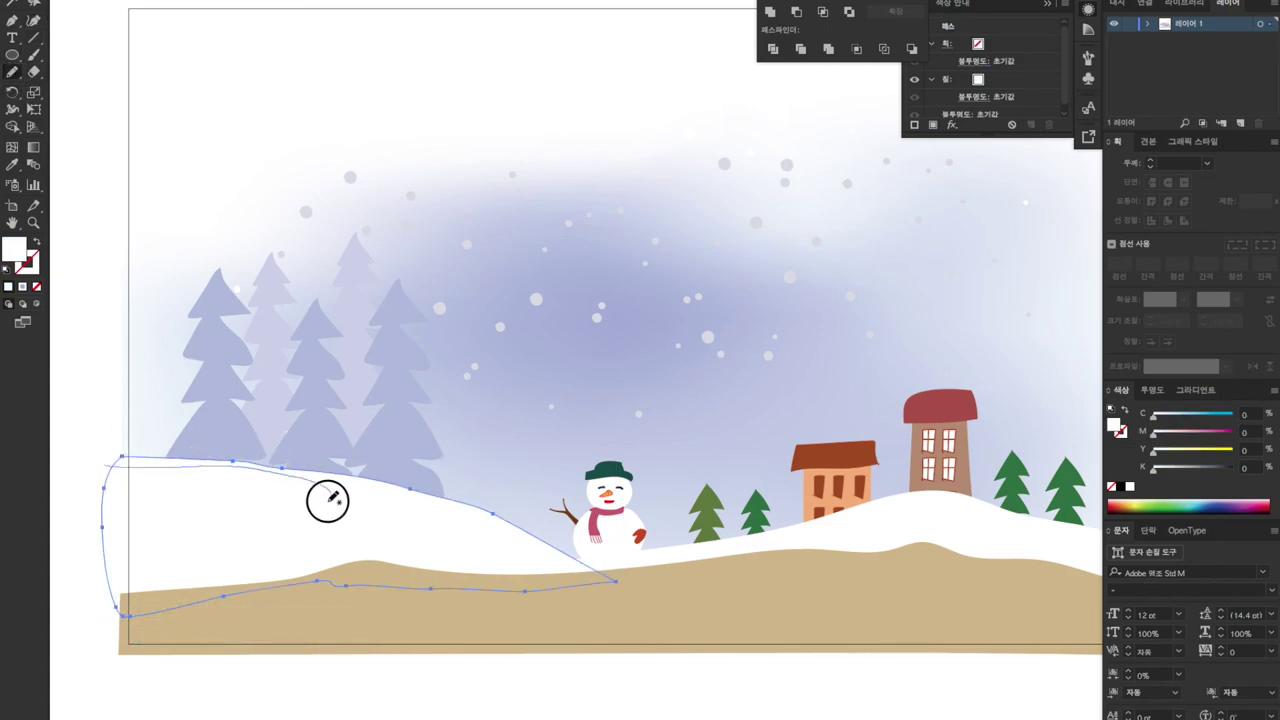
{"action": "left_click_drag", "start_coordinate": [81, 497], "coordinate": [84, 503]}
{"action": "left_click", "coordinate": [86, 45]}
{"action": "key", "text": "v"}
{"action": "left_click", "coordinate": [197, 546]}
- Reshape the right tip of the gray shadow band on the left hill with the Warp tool, then deselect it
{"action": "scroll", "coordinate": [197, 546], "scroll_direction": "right", "scroll_amount": 3}
{"action": "left_click", "coordinate": [272, 484]}
{"action": "key", "text": "shift+r"}
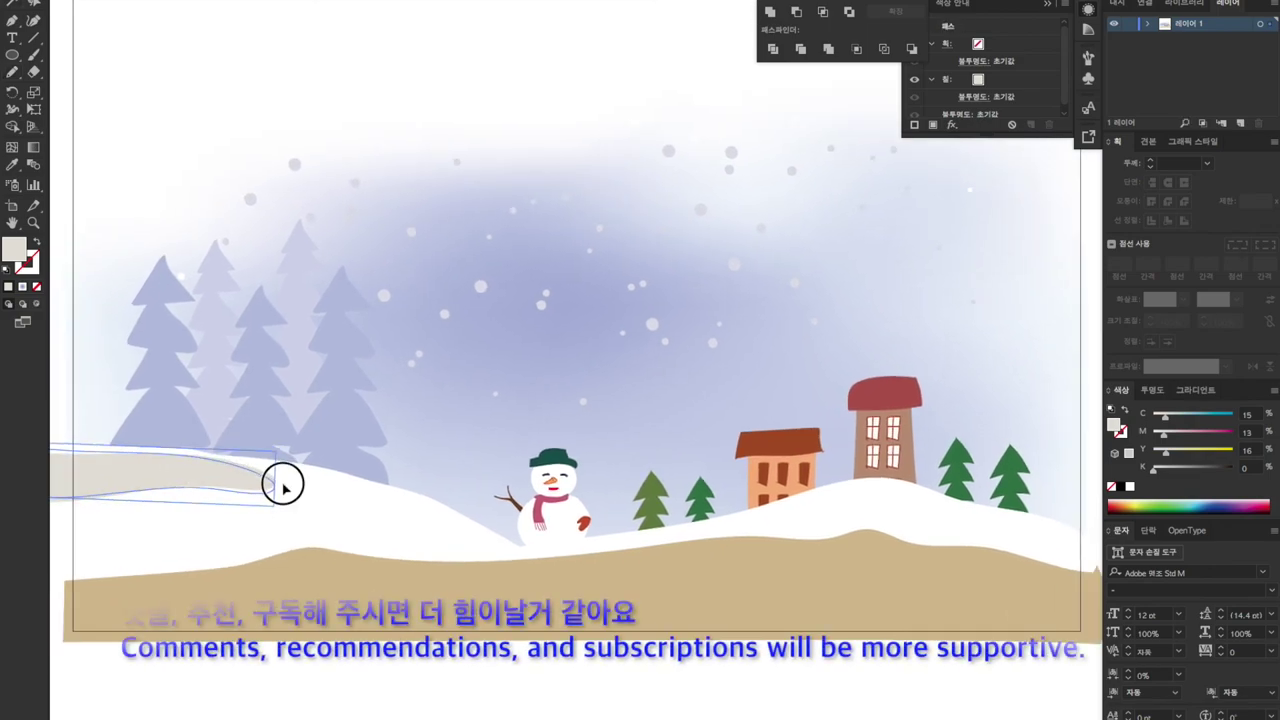
{"action": "left_click_drag", "start_coordinate": [283, 483], "coordinate": [171, 480]}
{"action": "key", "text": "v"}
{"action": "left_click", "coordinate": [454, 711]}
- Fill the left snowy hill and its shadow band with the lavender-to-white gradient
{"action": "key", "text": "ctrl+minus"}
{"action": "scroll", "coordinate": [456, 713], "scroll_direction": "down", "scroll_amount": 1}
{"action": "scroll", "coordinate": [456, 713], "scroll_direction": "up", "scroll_amount": 2}
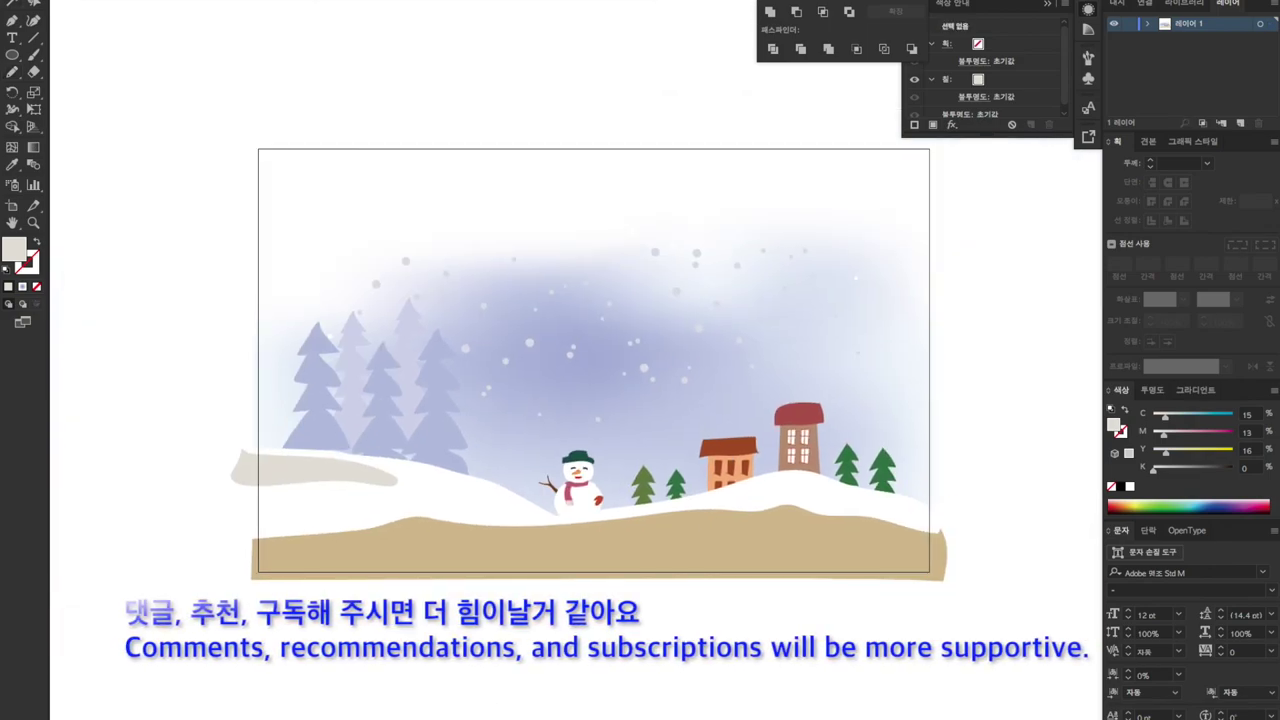
{"action": "scroll", "coordinate": [545, 541], "scroll_direction": "right", "scroll_amount": 3}
{"action": "left_click", "coordinate": [568, 522]}
{"action": "left_click", "coordinate": [603, 668]}
{"action": "left_click", "coordinate": [402, 517]}
{"action": "left_click", "coordinate": [964, 679]}
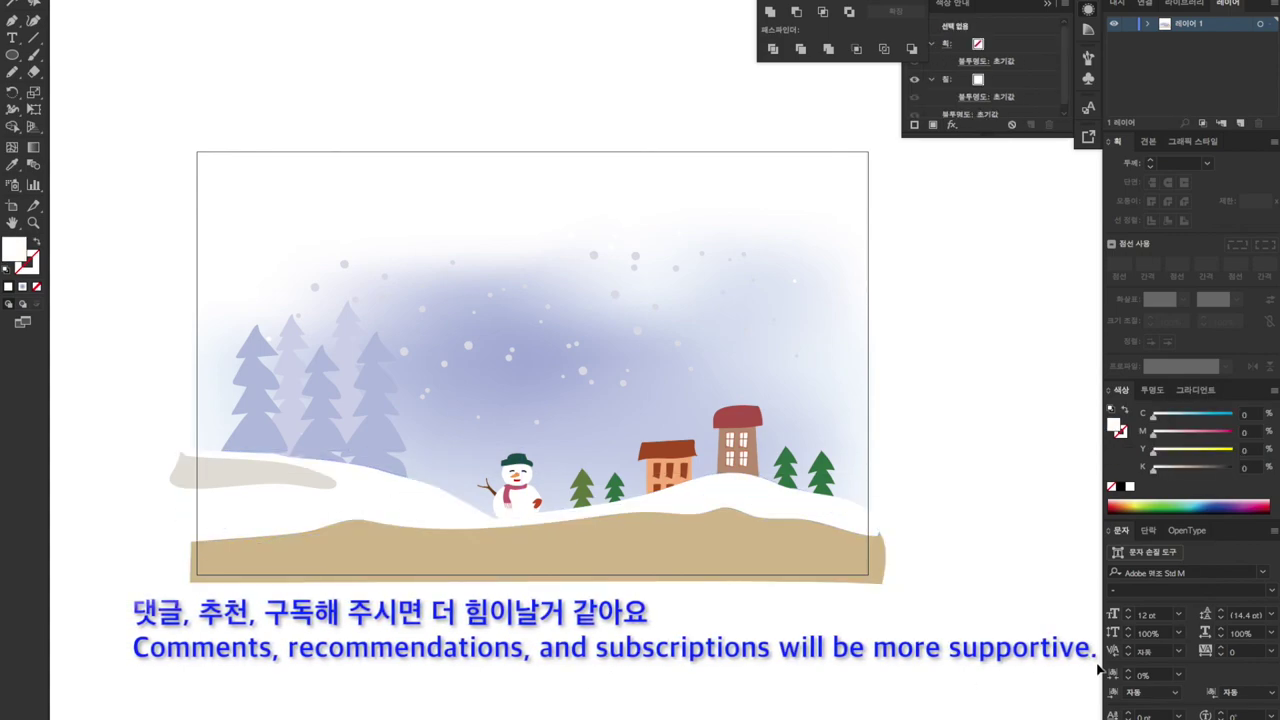
{"action": "left_click", "coordinate": [437, 507]}
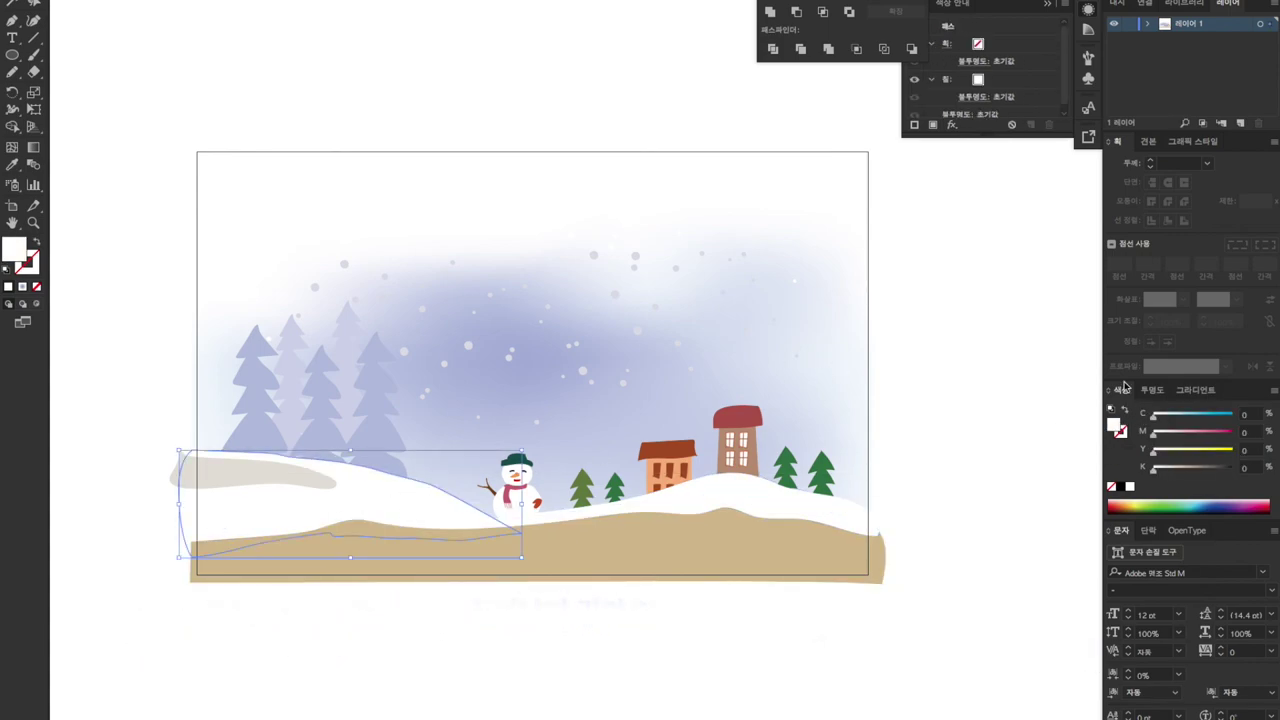
{"action": "left_click", "coordinate": [33, 149]}
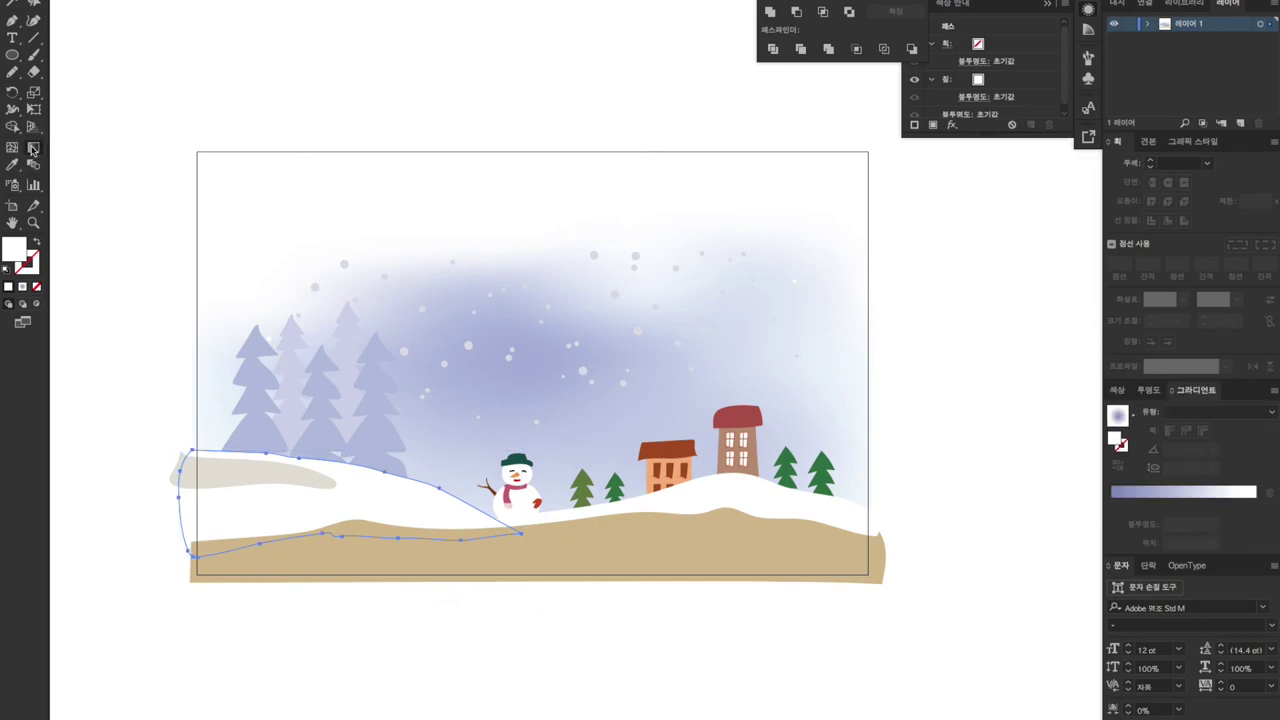
{"action": "left_click", "coordinate": [1175, 494]}
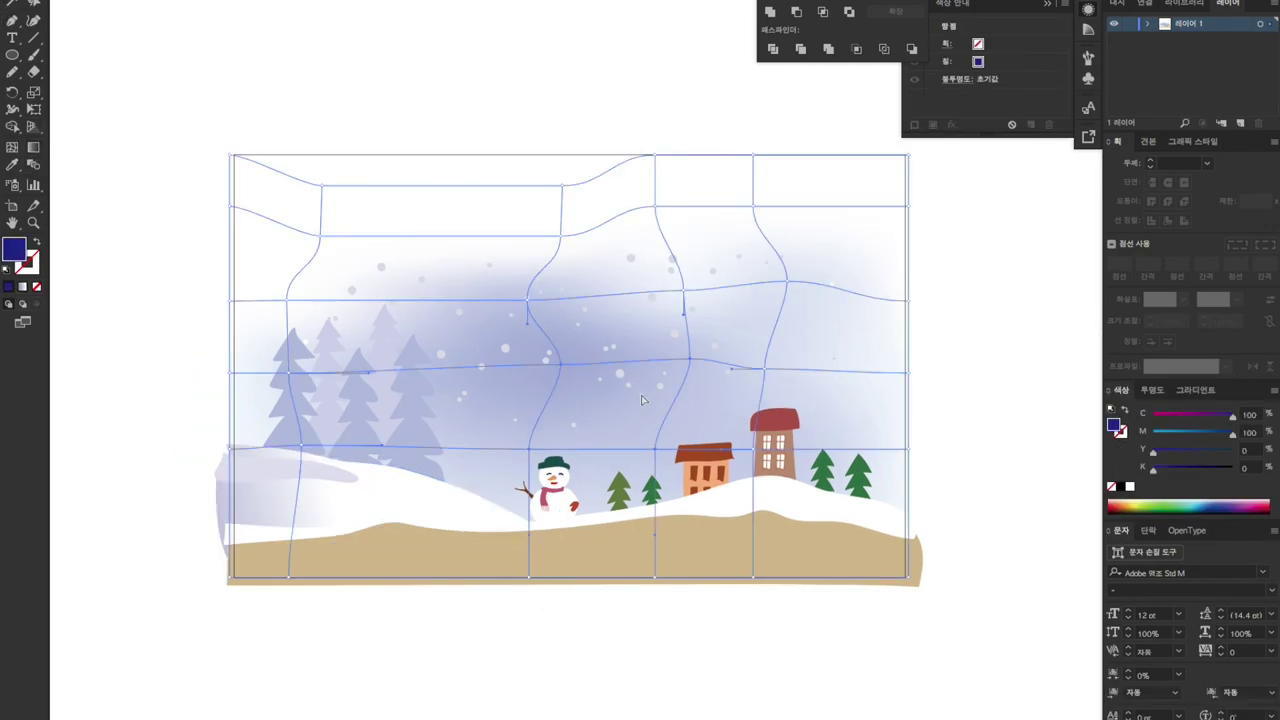
- Recolour the sky mesh point above the snowman to a deeper violet with C 46, M 39, Y 0, K 0
{"action": "left_click", "coordinate": [562, 368]}
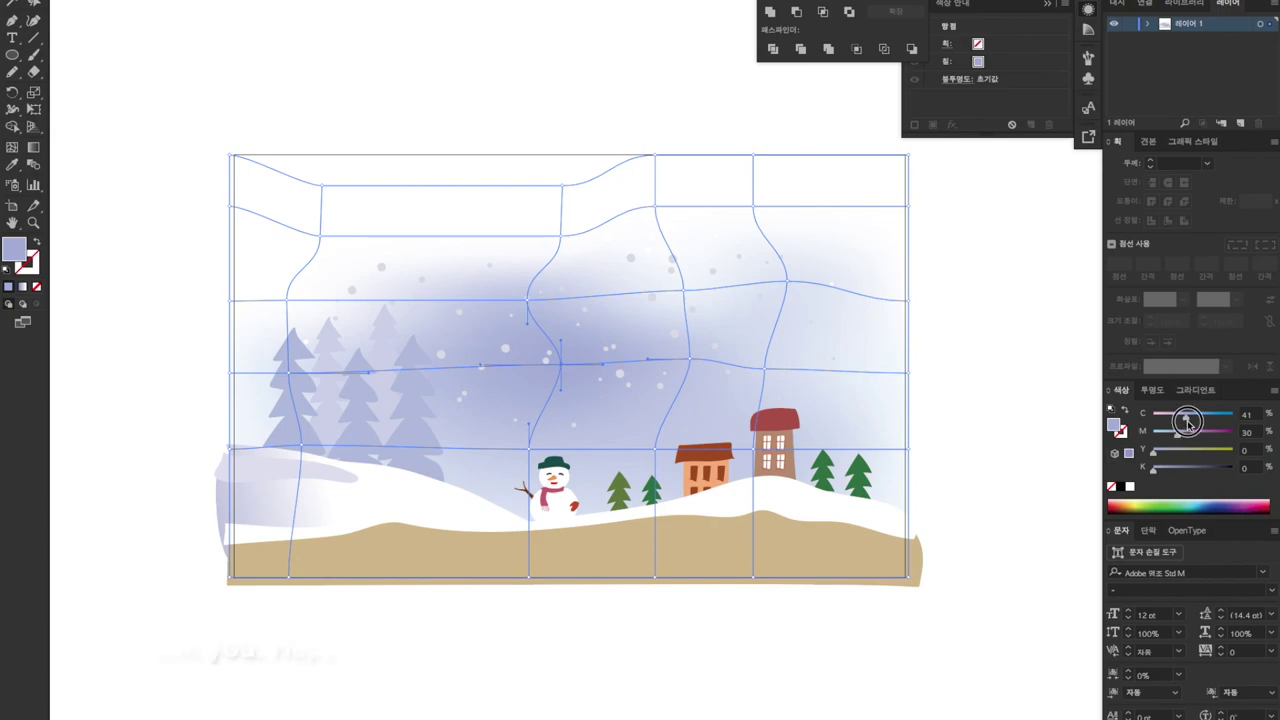
{"action": "left_click_drag", "start_coordinate": [1183, 432], "coordinate": [1184, 436]}
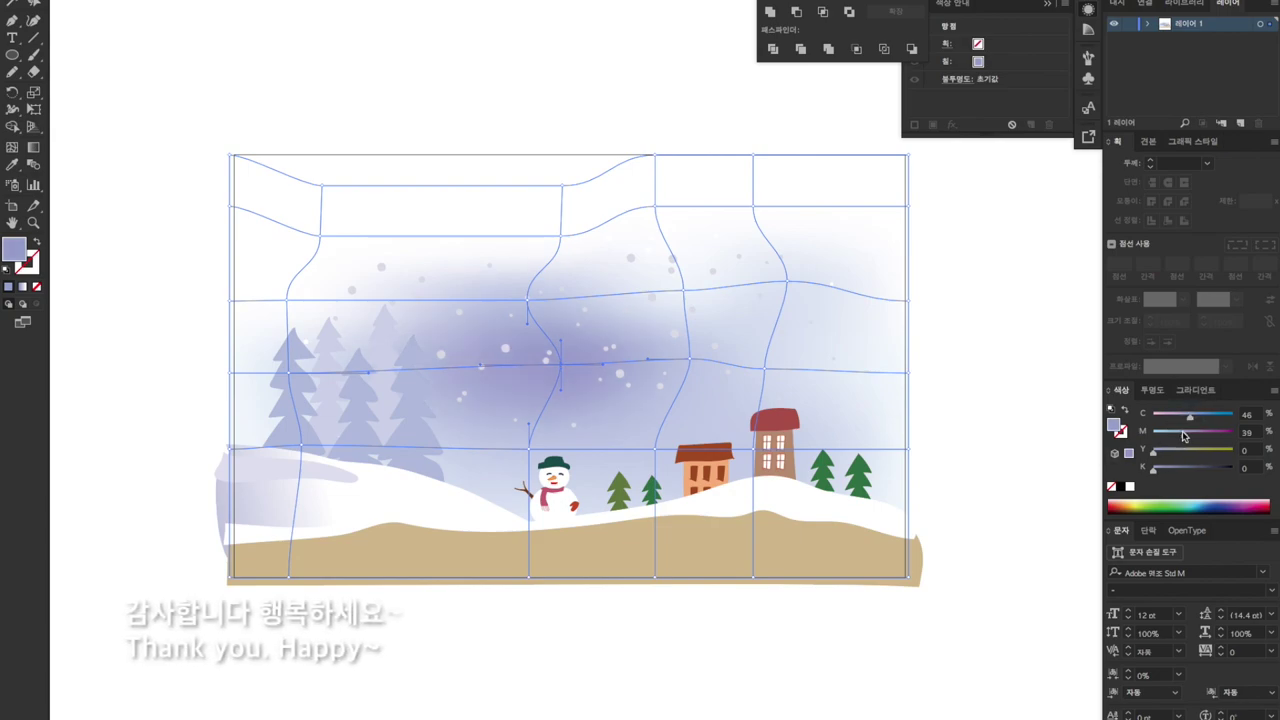
{"action": "left_click", "coordinate": [940, 396]}
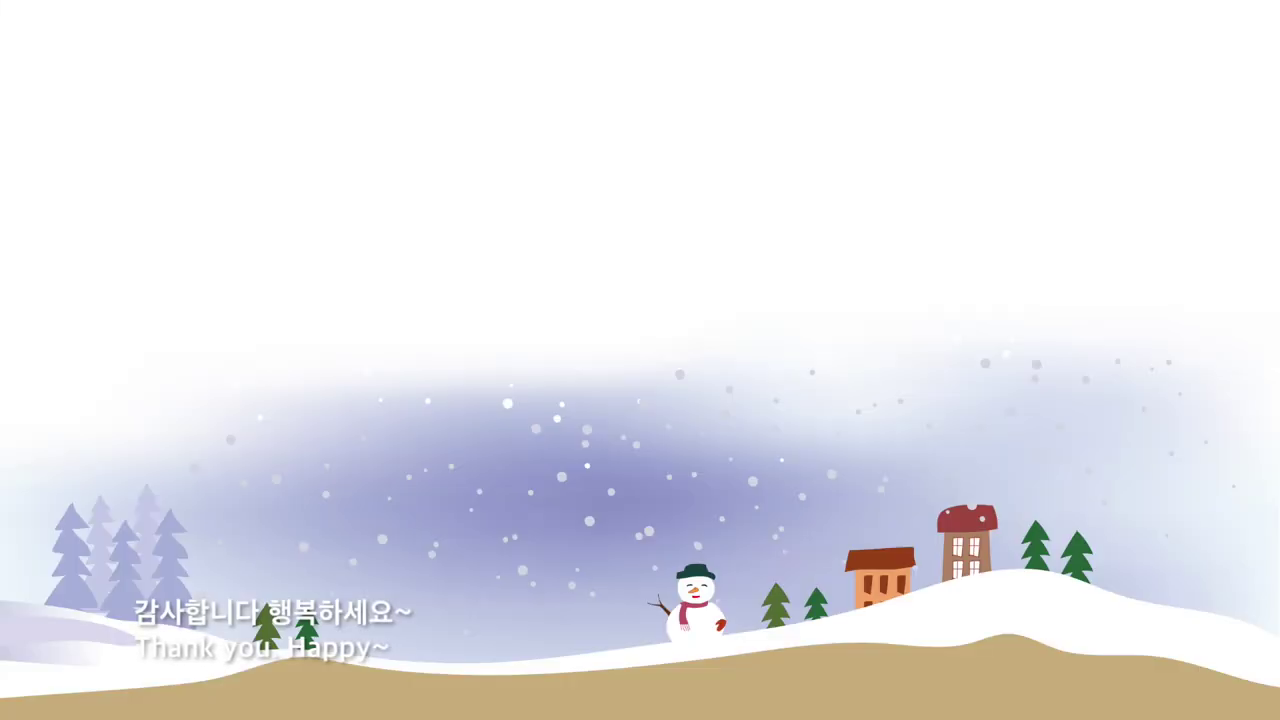